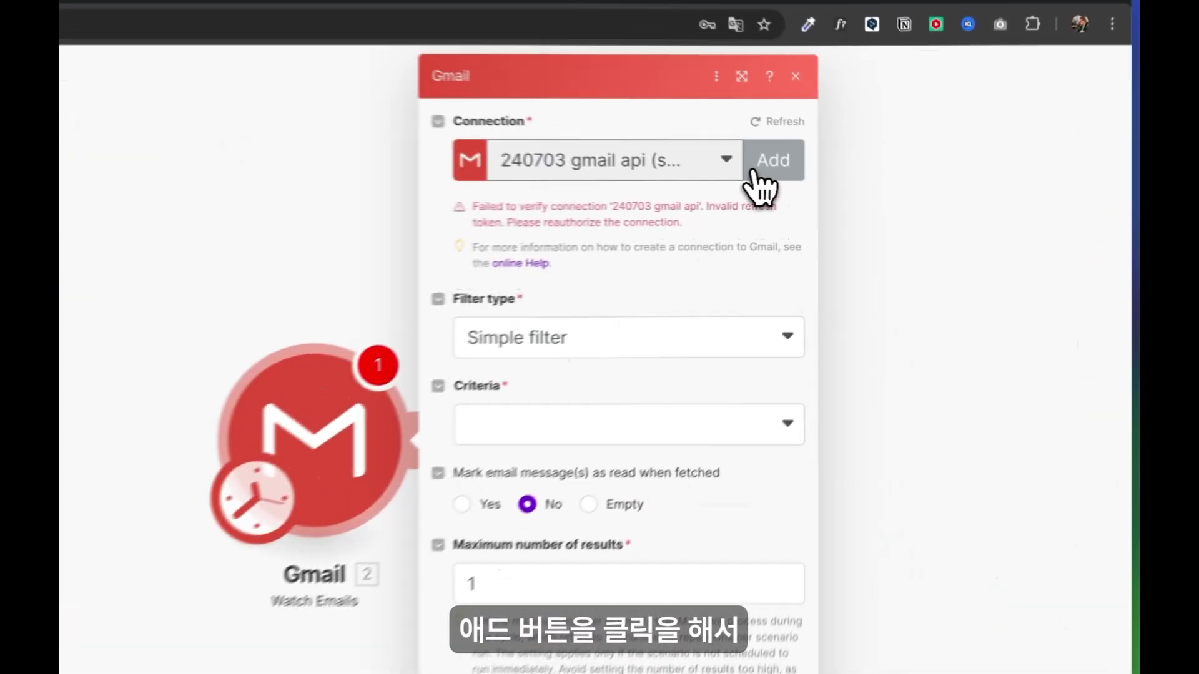
Start adding a new Gmail connection with advanced settings shown and select the Client Secret field.
{"action": "left_click", "coordinate": [870, 180]}
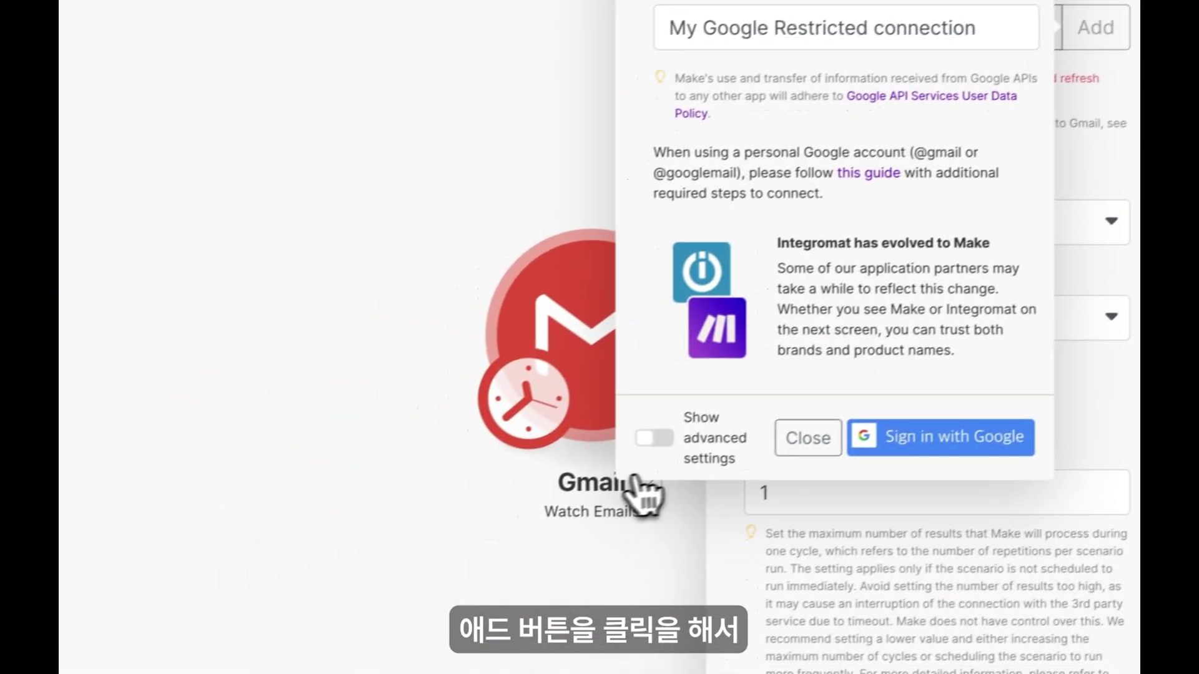
{"action": "left_click", "coordinate": [659, 438]}
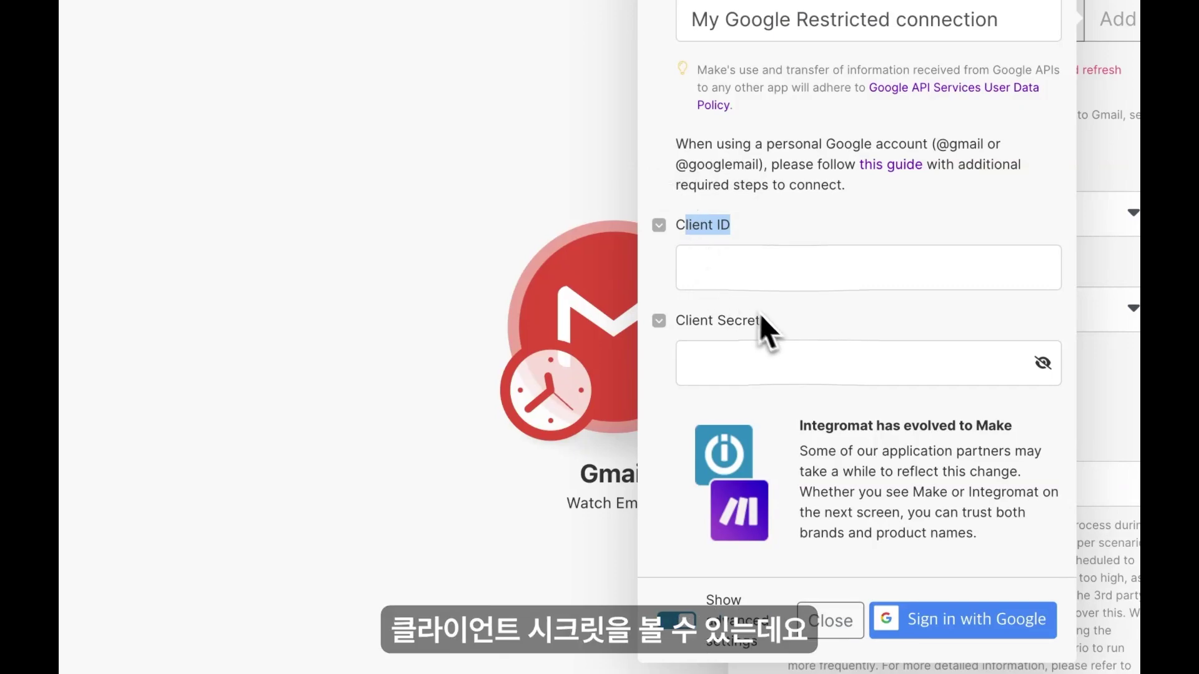
{"action": "left_click", "coordinate": [761, 341]}
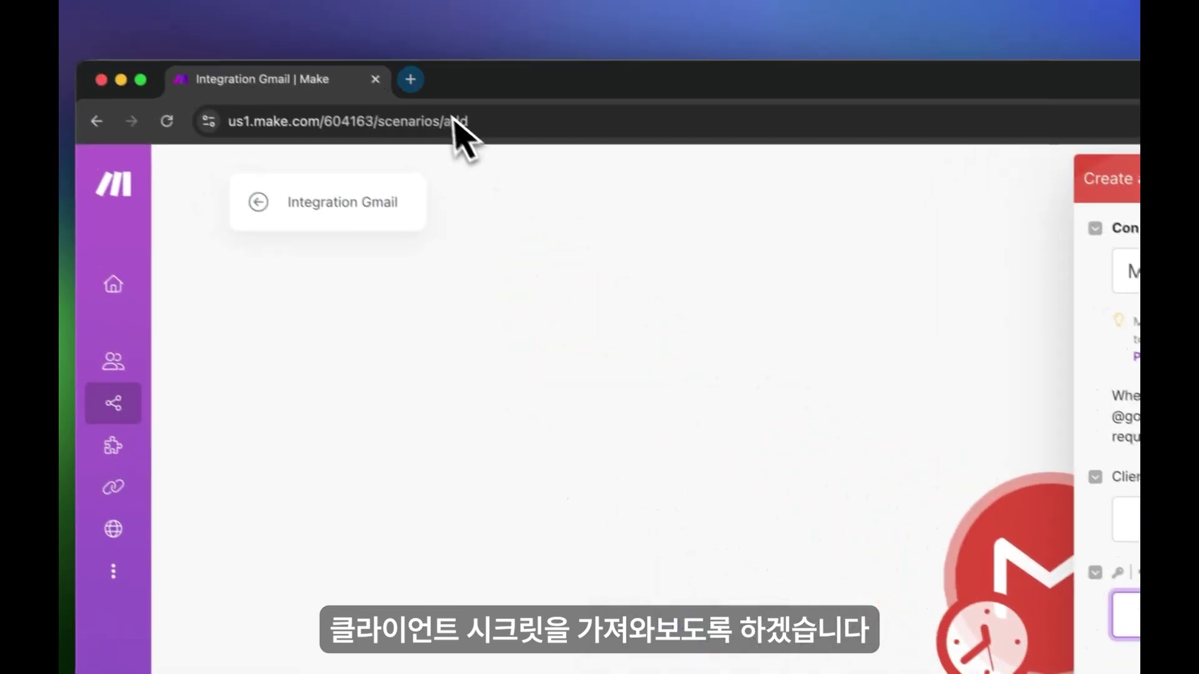
Open the Google Cloud console in a new browser tab.
{"action": "key", "text": "super+t"}
{"action": "type", "text": "google cloud"}
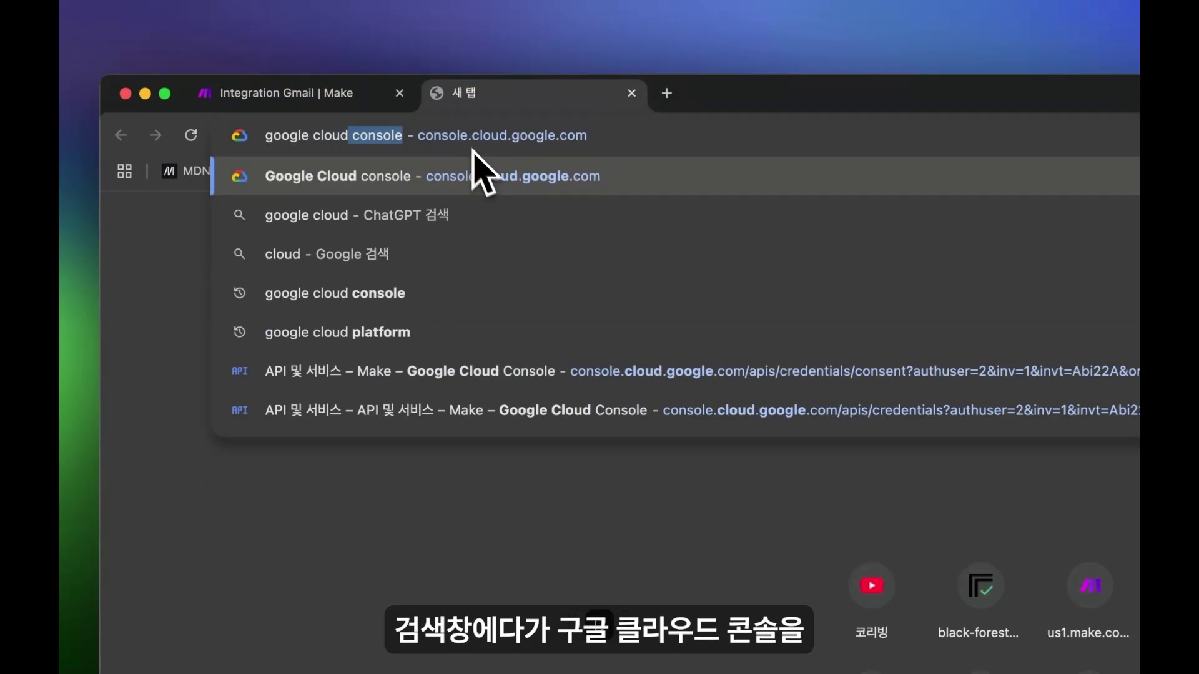
{"action": "left_click", "coordinate": [493, 180]}
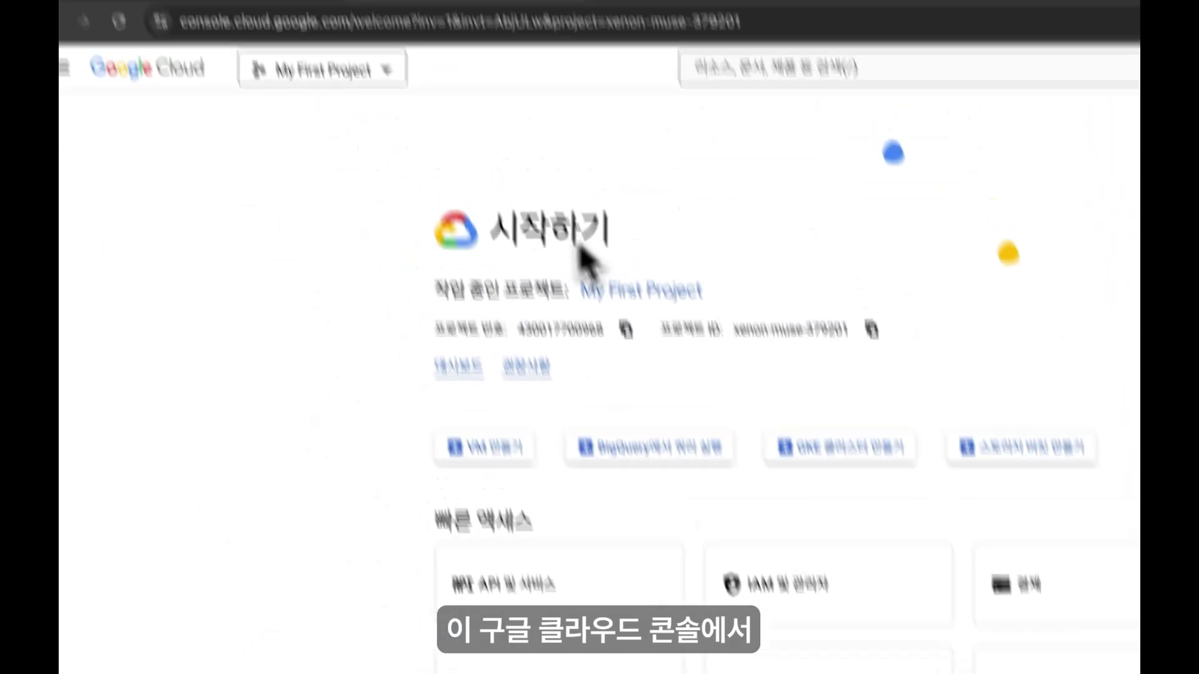
Open the form for a new Google Cloud project from the project picker.
{"action": "left_click", "coordinate": [814, 174]}
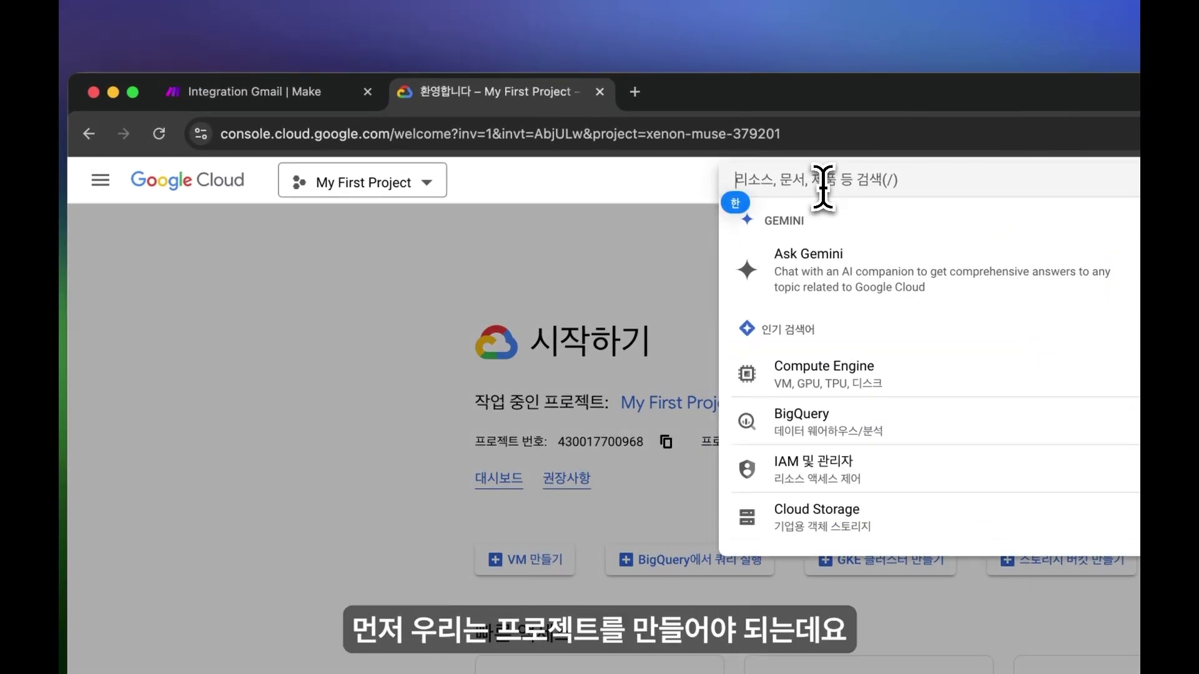
{"action": "left_click", "coordinate": [661, 260]}
{"action": "left_click", "coordinate": [414, 187]}
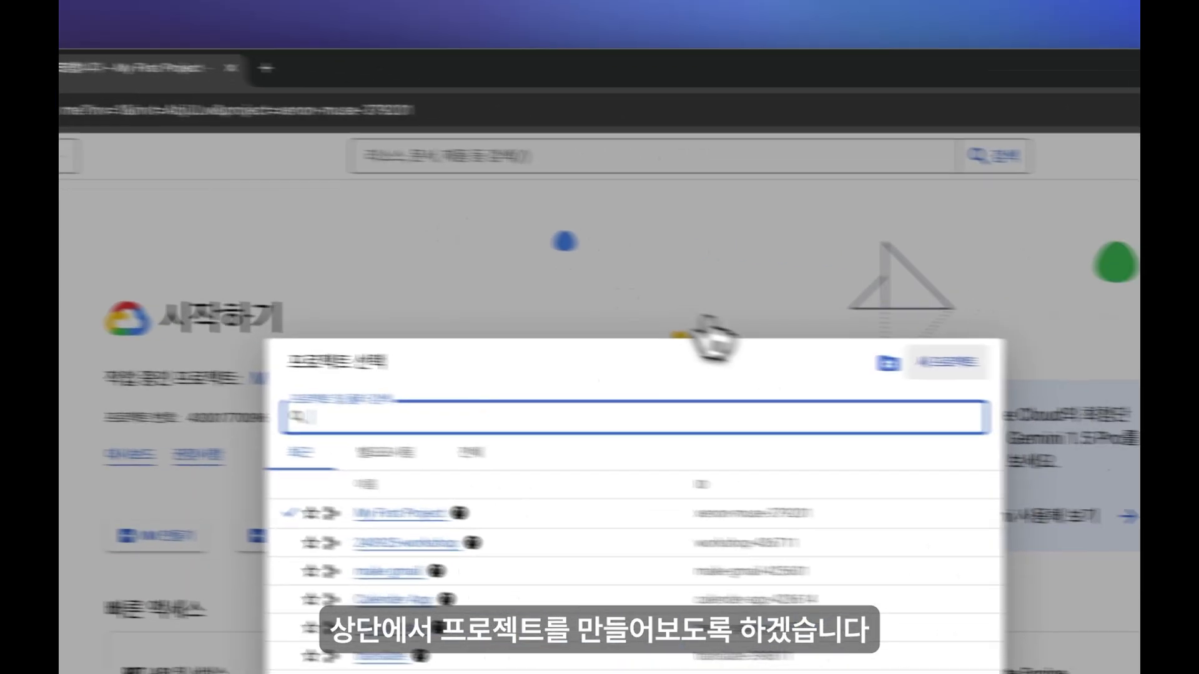
{"action": "left_click", "coordinate": [940, 358]}
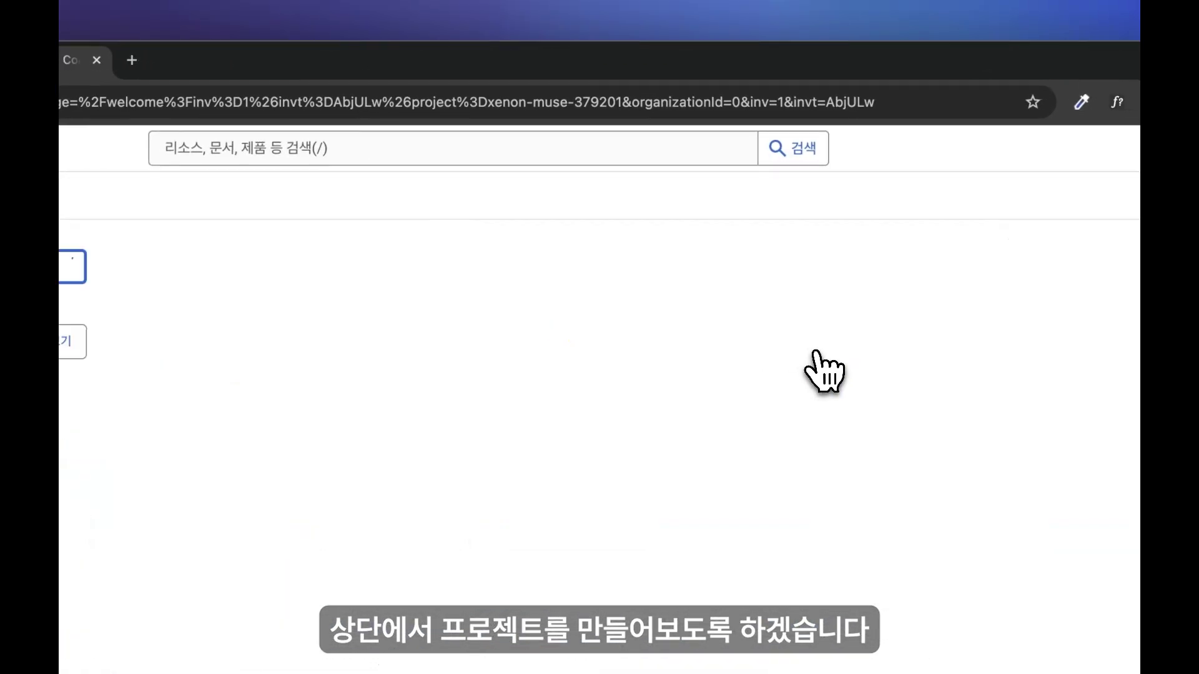
Name the new project "Make Google connect" and try to create it.
{"action": "triple_click", "coordinate": [337, 383]}
{"action": "type", "text": "믜"}
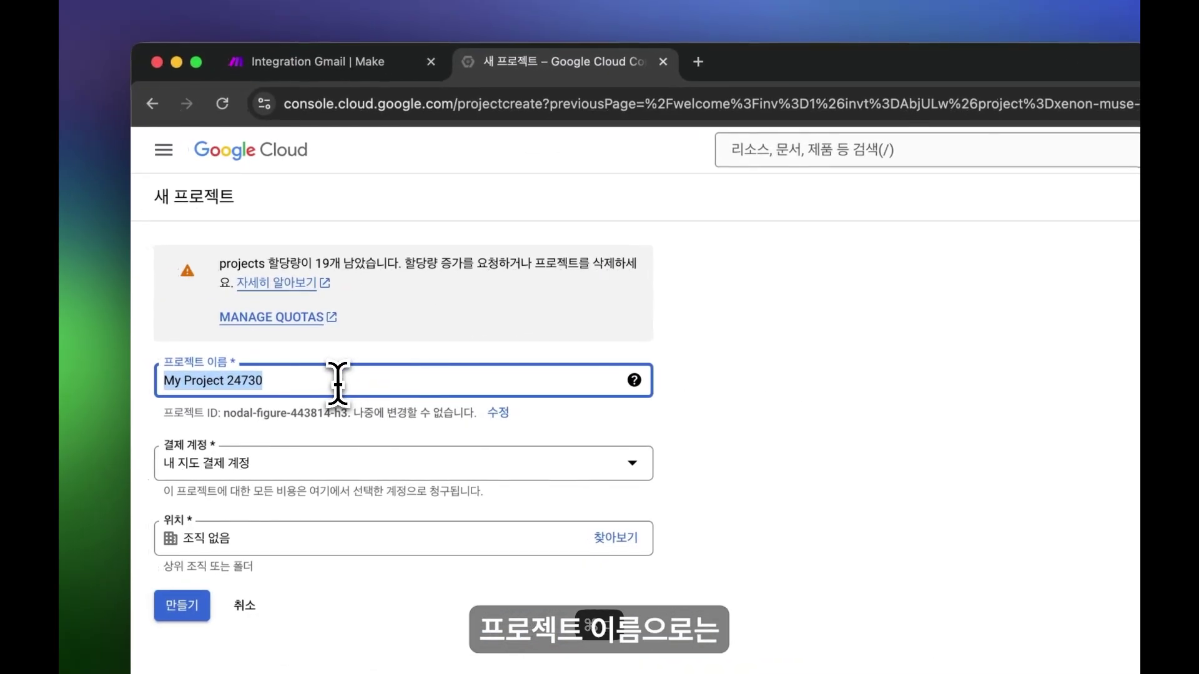
{"action": "key", "text": "BackSpace"}
{"action": "type", "text": "Make Google connect"}
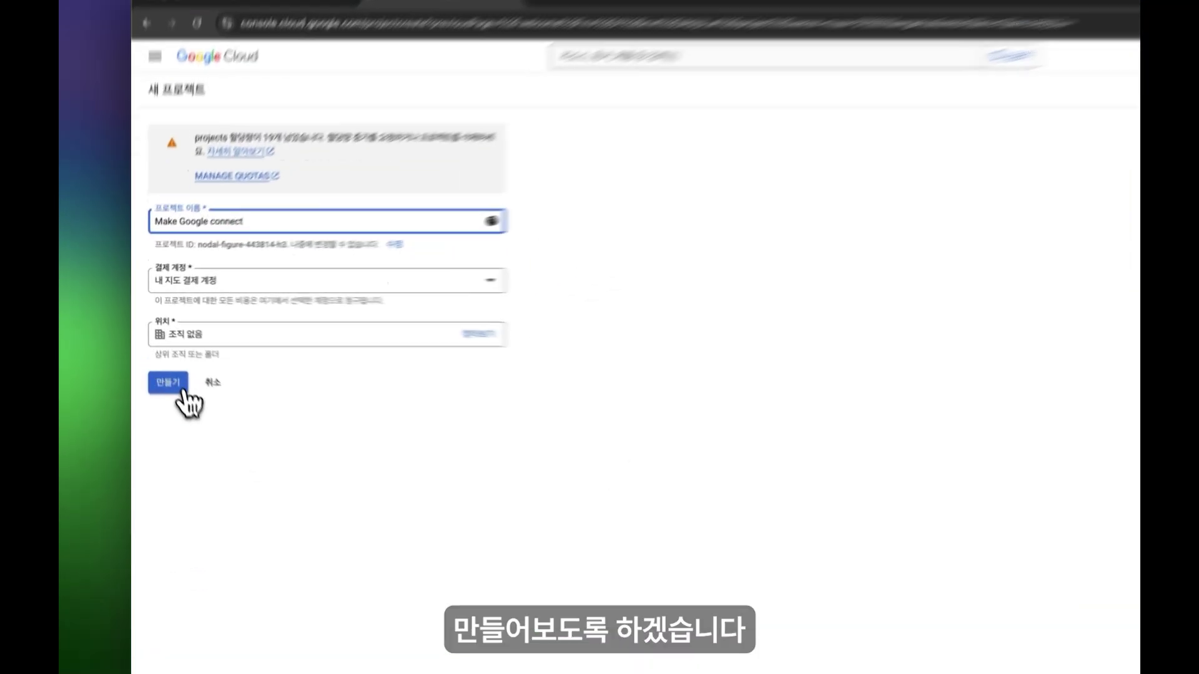
{"action": "left_click", "coordinate": [157, 355]}
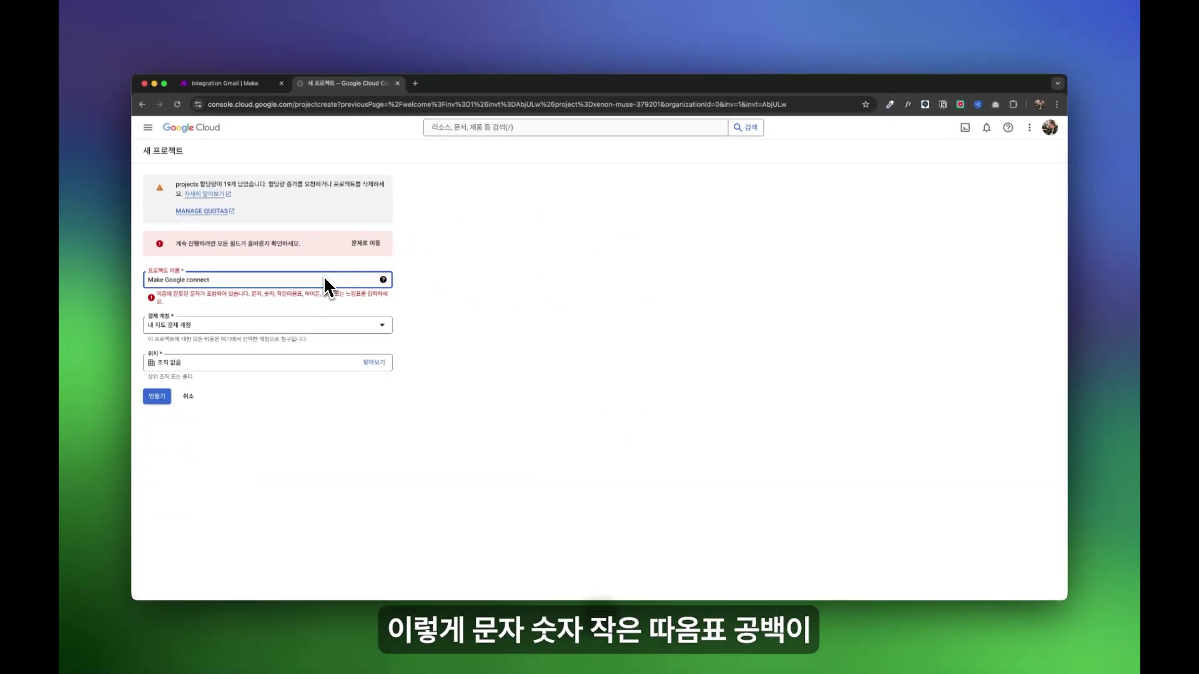
Replace the spaces in the project name with underscores, giving "Make_Google_connect", and try to create the project.
{"action": "key", "text": "BackSpace"}
{"action": "type", "text": "_"}
{"action": "key", "text": "Left"}
{"action": "key", "text": "Left"}
{"action": "key", "text": "Left"}
{"action": "key", "text": "Left"}
{"action": "key", "text": "Left"}
{"action": "key", "text": "Left"}
{"action": "key", "text": "Left"}
{"action": "key", "text": "BackSpace"}
{"action": "type", "text": "_"}
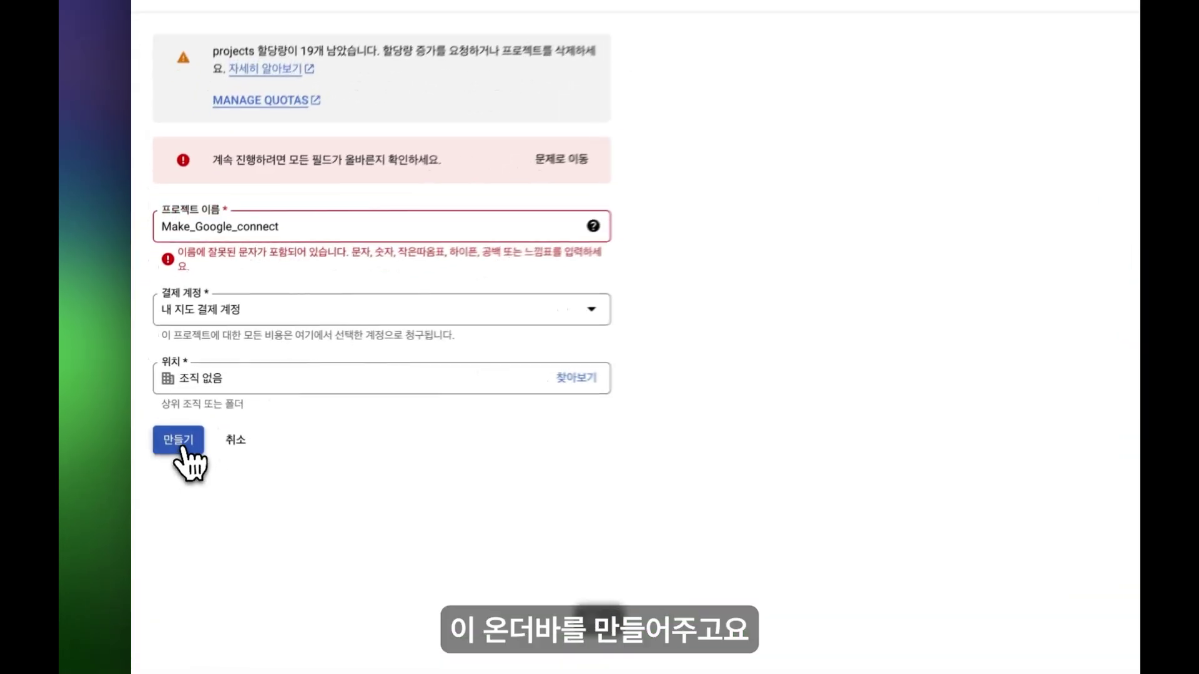
{"action": "left_click", "coordinate": [155, 395]}
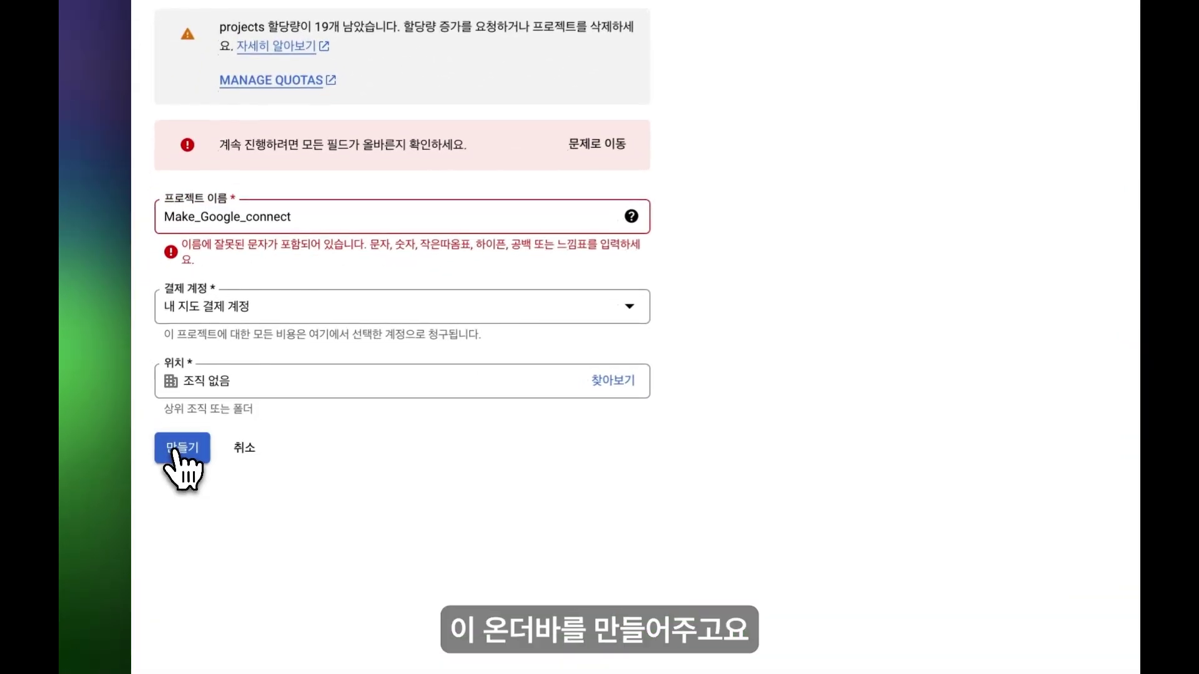
Change the project name to lowercase with hyphens, "make-google-connect", and create the project.
{"action": "left_click", "coordinate": [183, 280]}
{"action": "key", "text": "Left"}
{"action": "key", "text": "BackSpace"}
{"action": "type", "text": "g"}
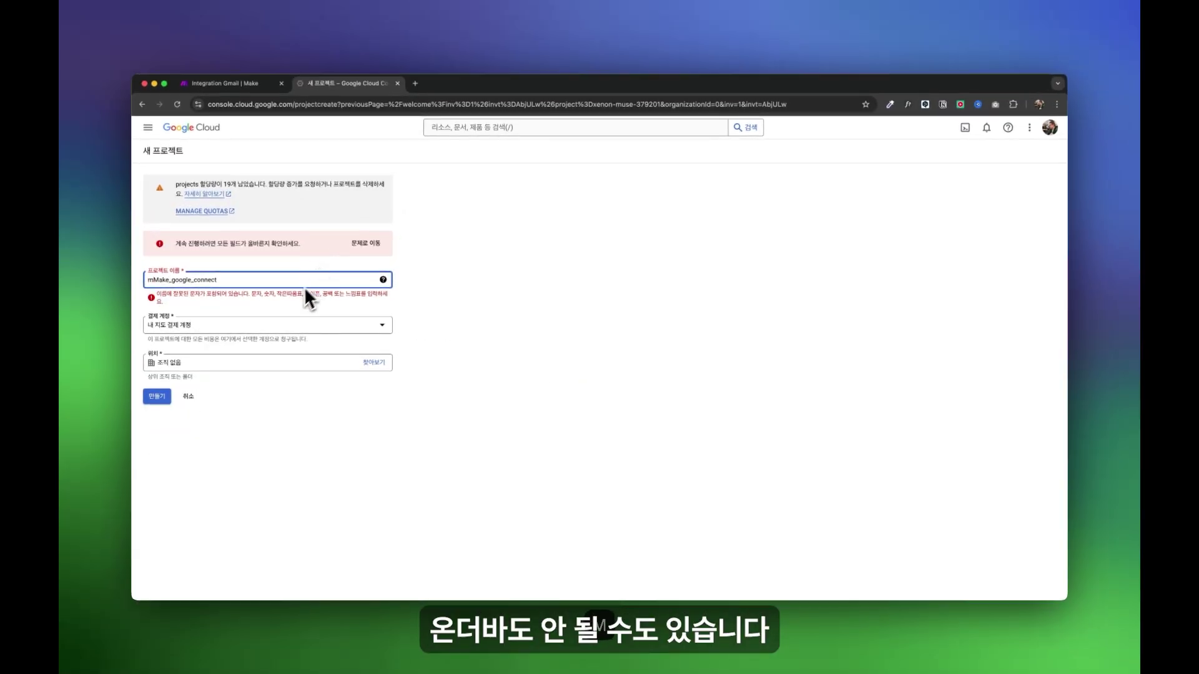
{"action": "key", "text": "Delete"}
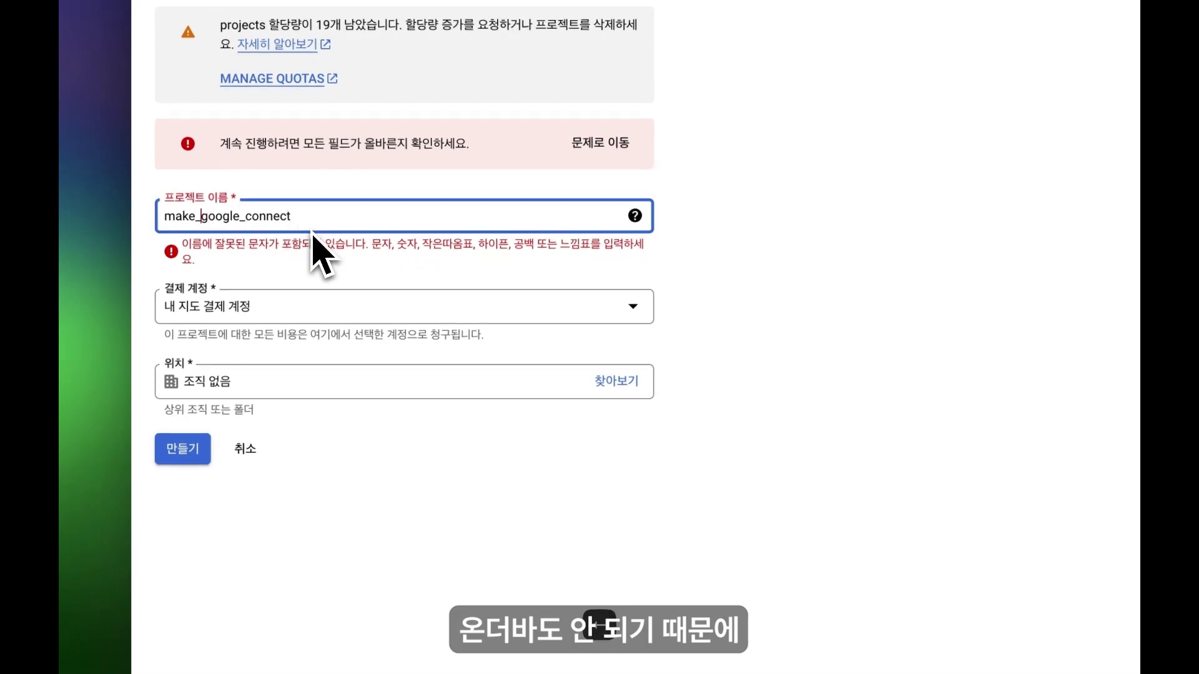
{"action": "key", "text": "BackSpace"}
{"action": "type", "text": "-"}
{"action": "key", "text": "Right"}
{"action": "key", "text": "Right"}
{"action": "key", "text": "Right"}
{"action": "key", "text": "Right"}
{"action": "key", "text": "Right"}
{"action": "key", "text": "Right"}
{"action": "key", "text": "Right"}
{"action": "key", "text": "BackSpace"}
{"action": "type", "text": "-"}
{"action": "left_click", "coordinate": [178, 447]}
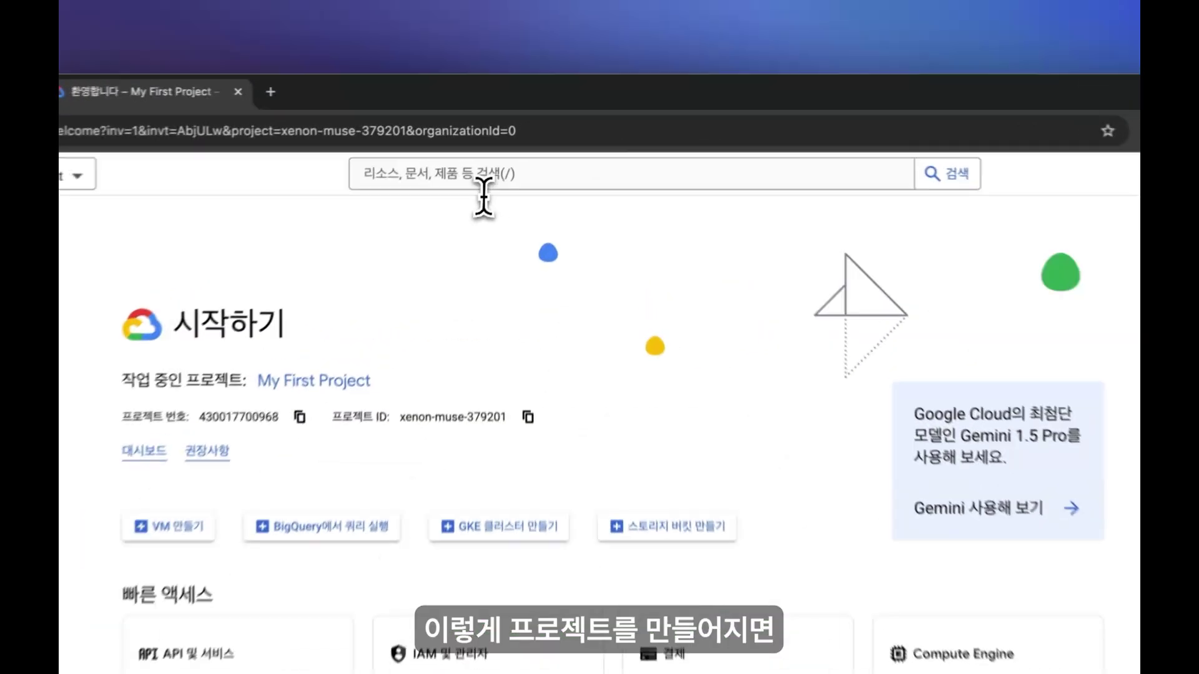
Switch to the make-google-connect project and find and open its API 및 서비스 page with an "api" search.
{"action": "left_click", "coordinate": [550, 128]}
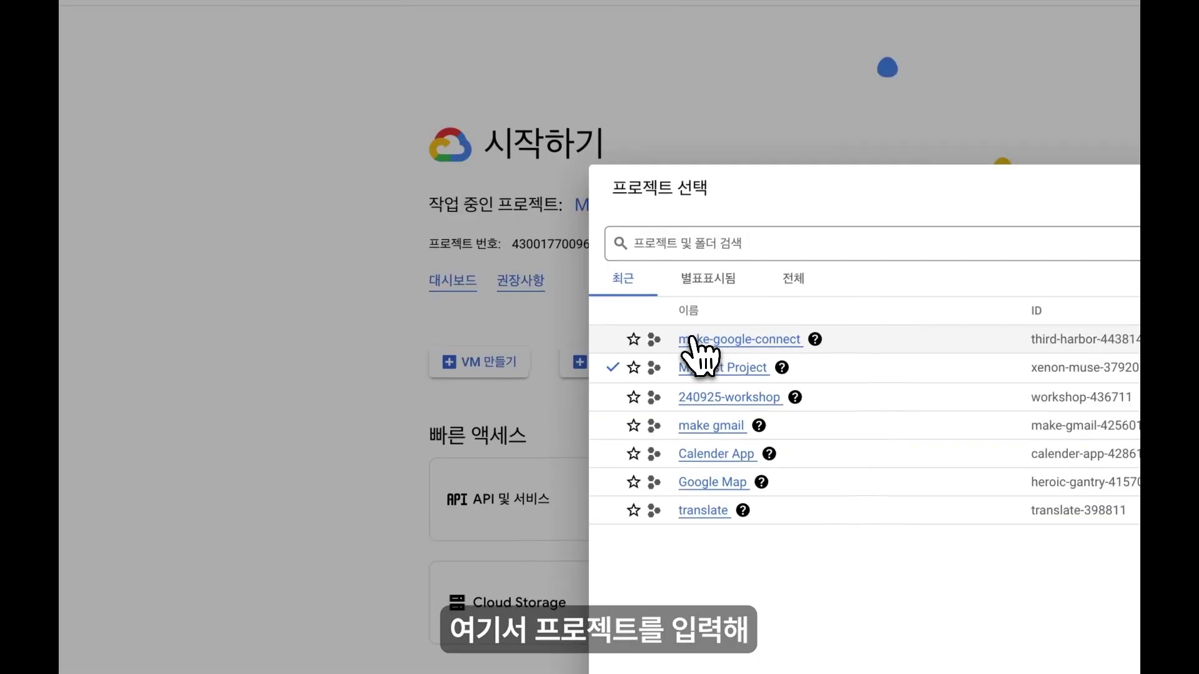
{"action": "left_click", "coordinate": [694, 340]}
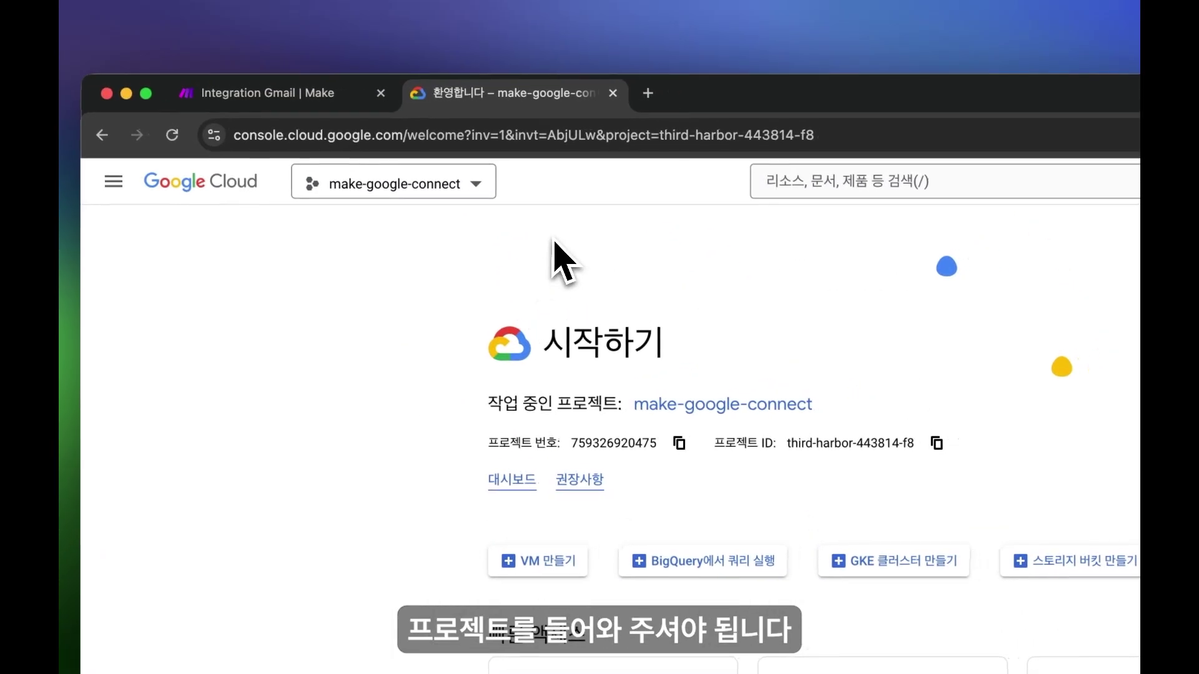
{"action": "left_click", "coordinate": [920, 182]}
{"action": "type", "text": "a"}
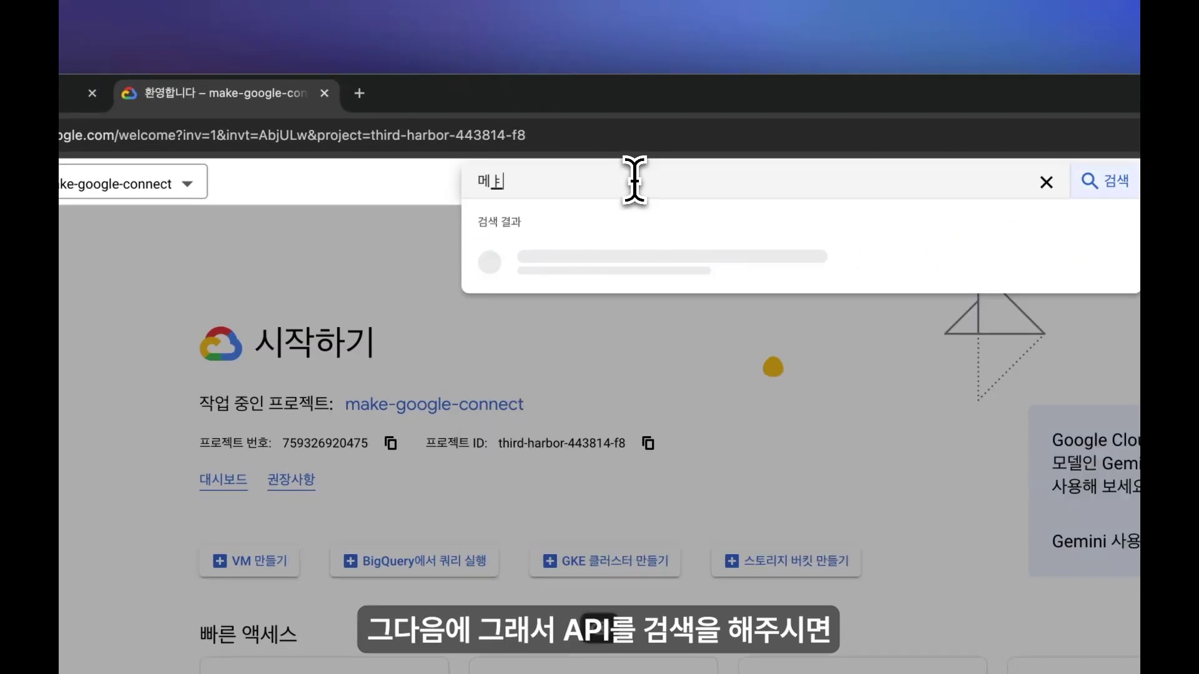
{"action": "type", "text": "pis"}
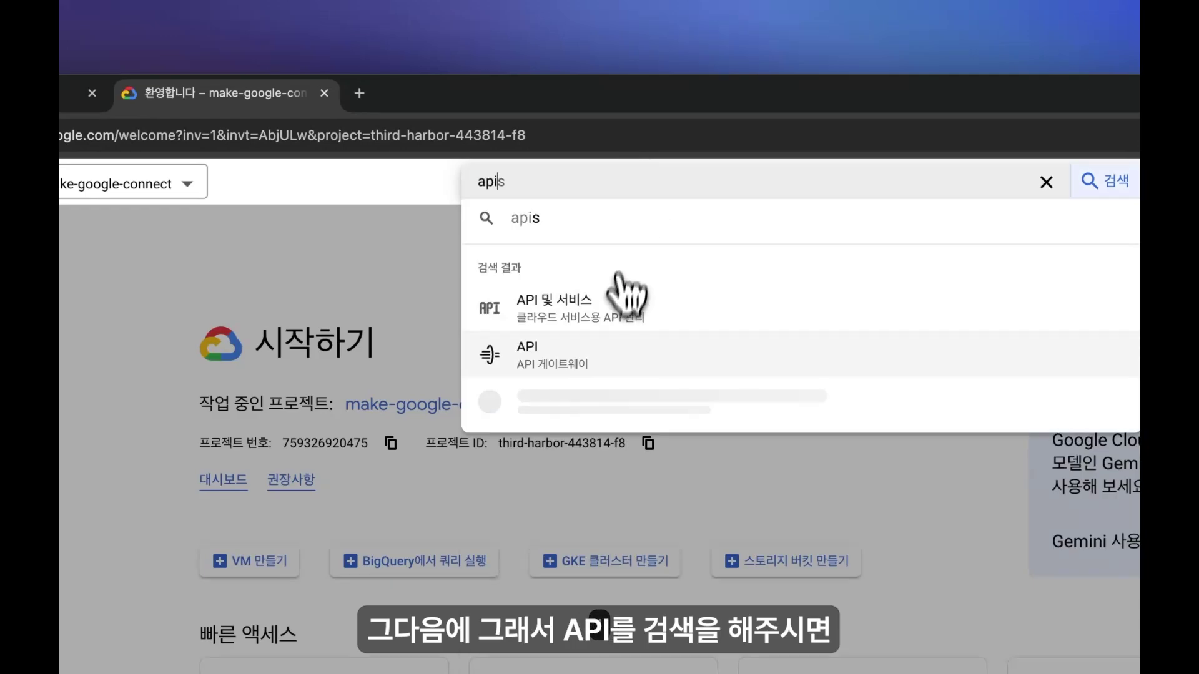
{"action": "left_click", "coordinate": [623, 321]}
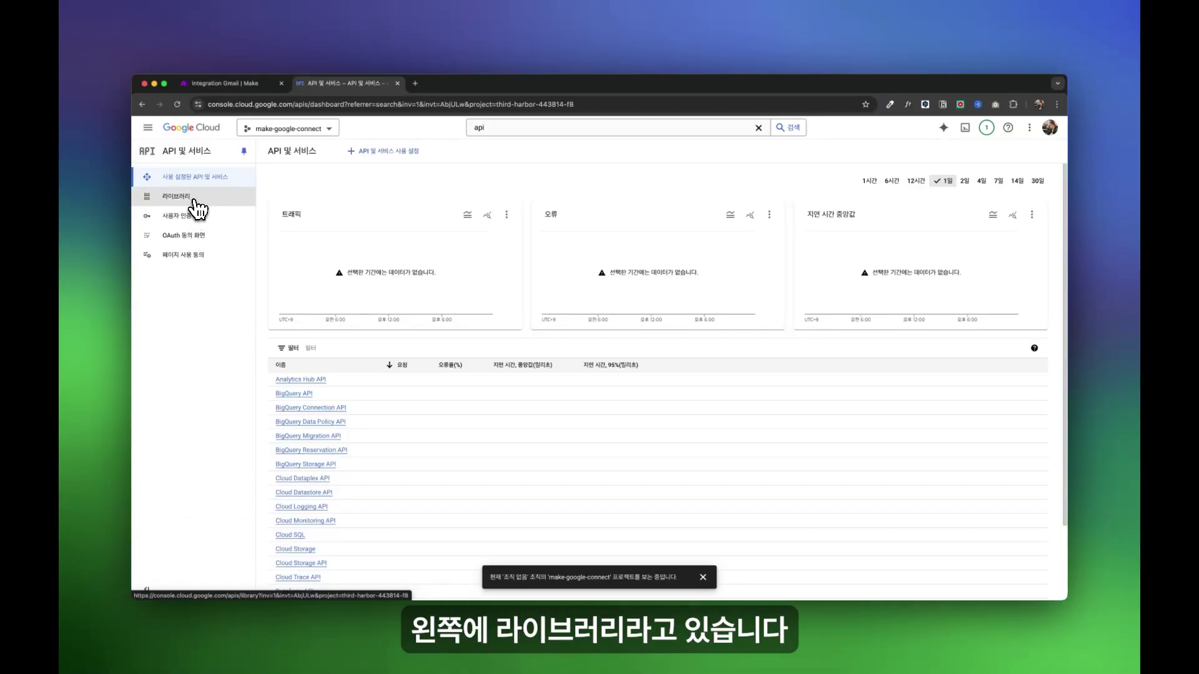
Search the API library for "gmail" and enable the Gmail API for the project.
{"action": "left_click", "coordinate": [194, 201]}
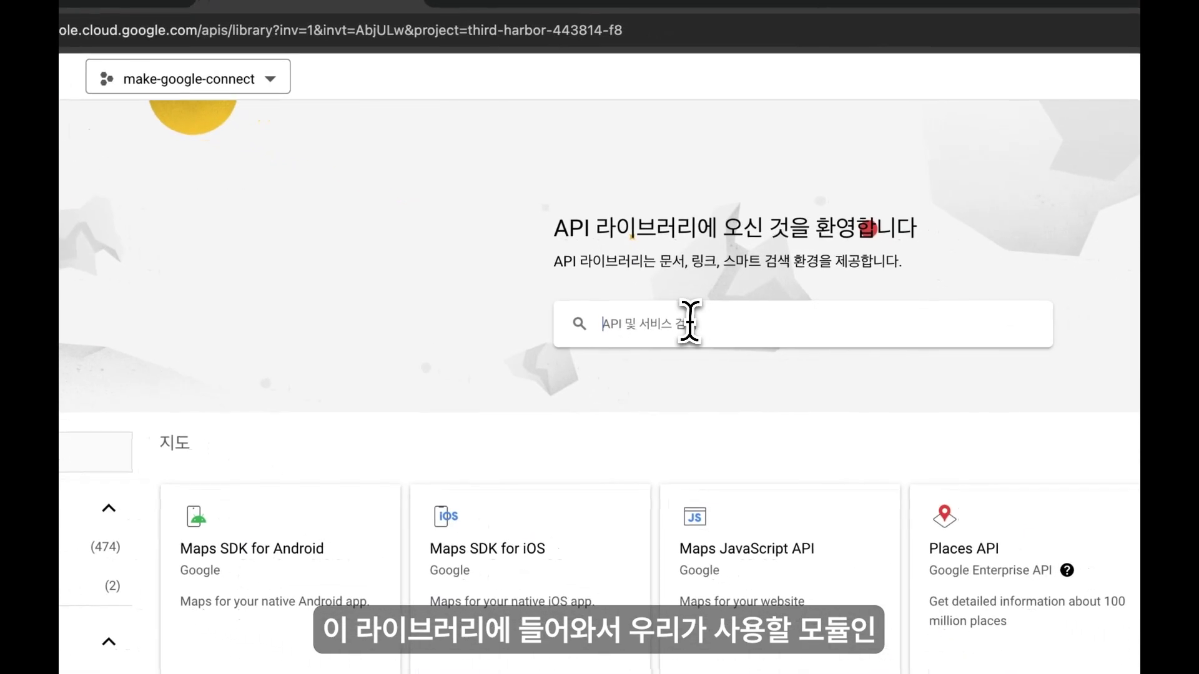
{"action": "left_click", "coordinate": [690, 322]}
{"action": "type", "text": "흠mail"}
{"action": "key", "text": "Return"}
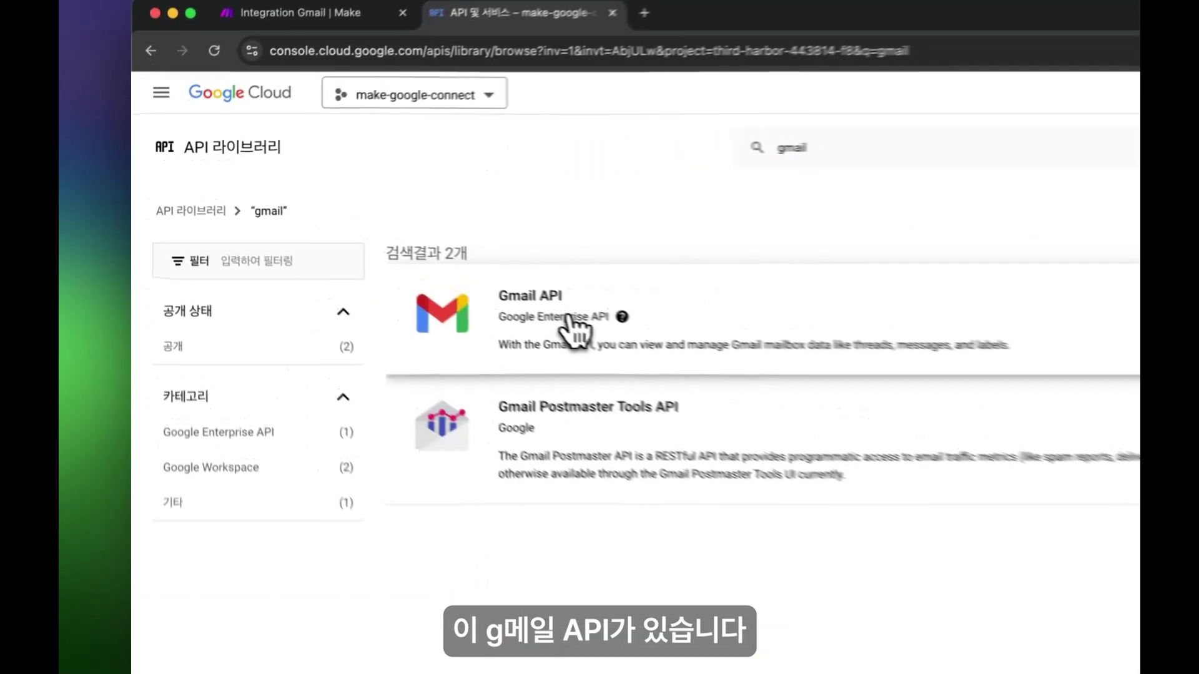
{"action": "left_click", "coordinate": [381, 264]}
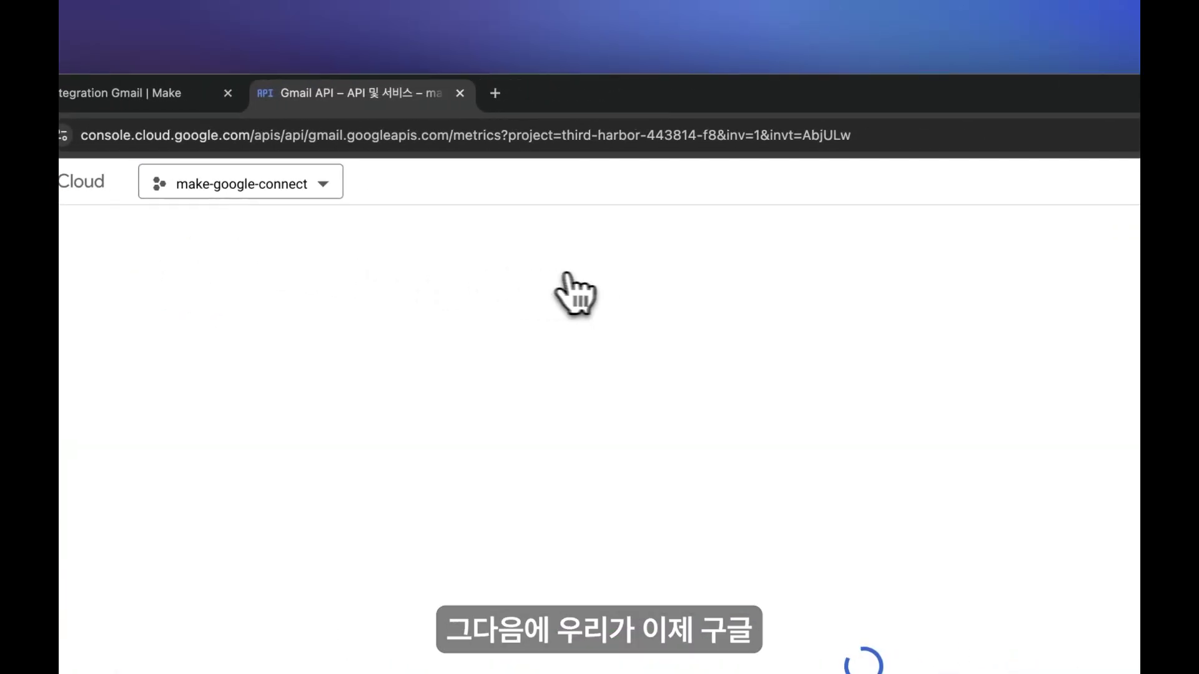
Try to find Google Drive with the console-wide search for "google drive".
{"action": "left_click", "coordinate": [682, 182]}
{"action": "type", "text": "google dri"}
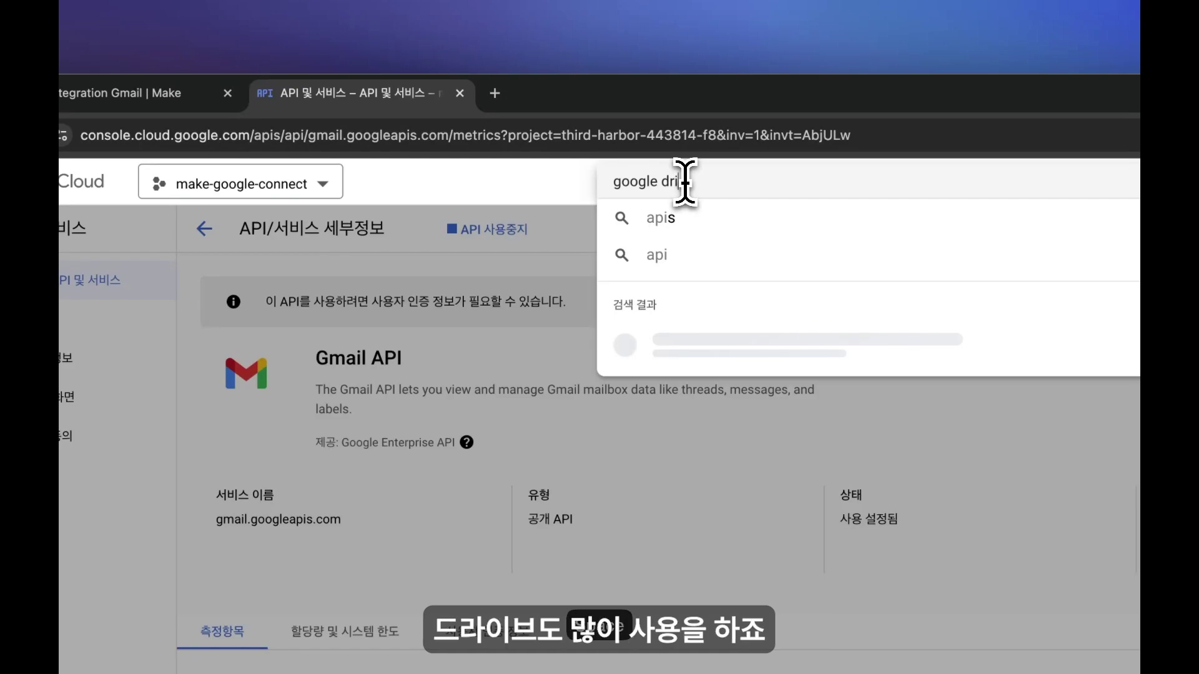
{"action": "type", "text": "ve"}
{"action": "key", "text": "Return"}
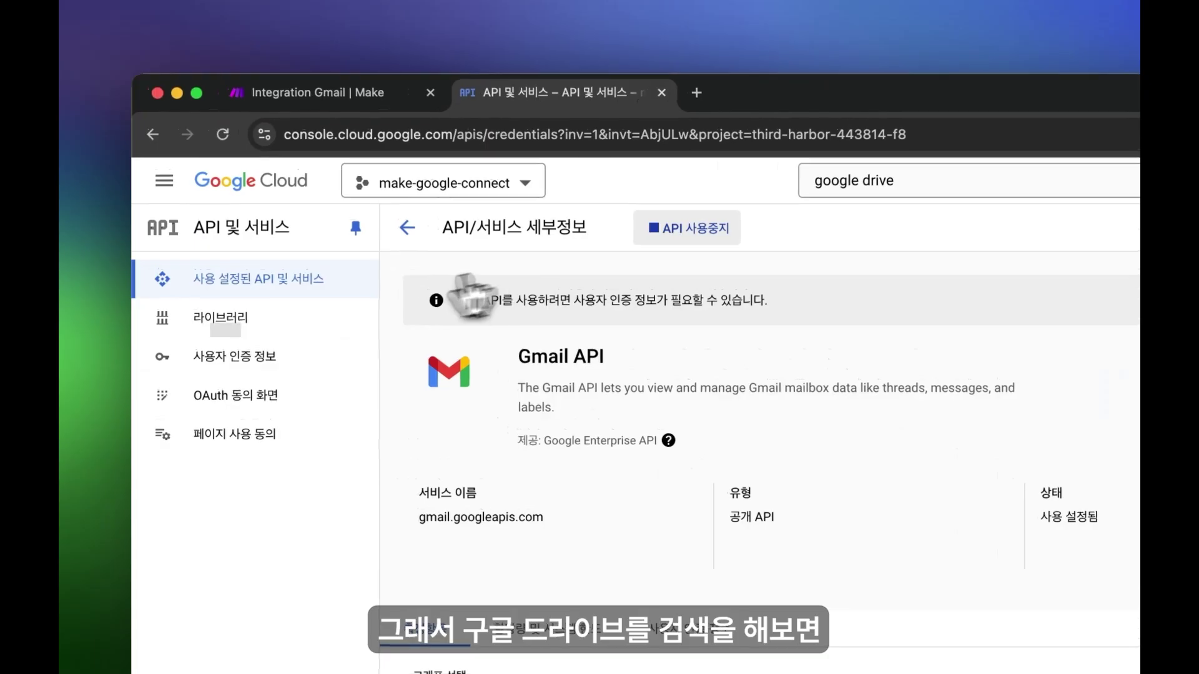
Search the API library for "google drive" and enable the Google Drive API.
{"action": "left_click", "coordinate": [268, 321]}
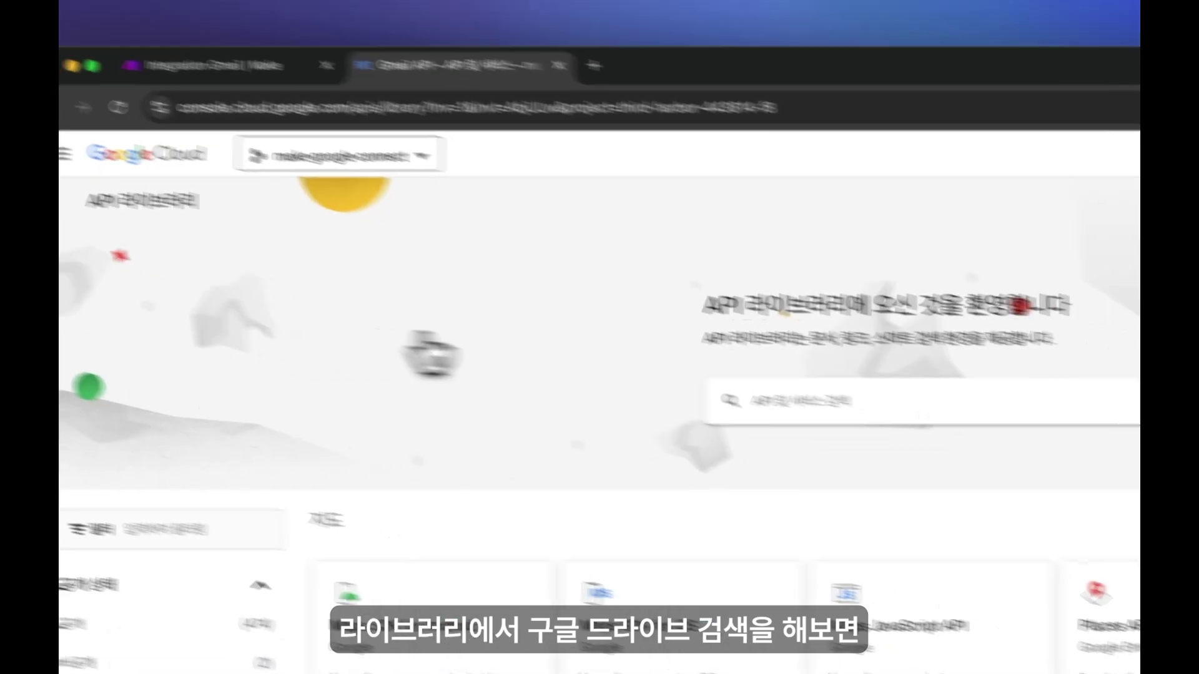
{"action": "left_click", "coordinate": [860, 400]}
{"action": "type", "text": "google dri"}
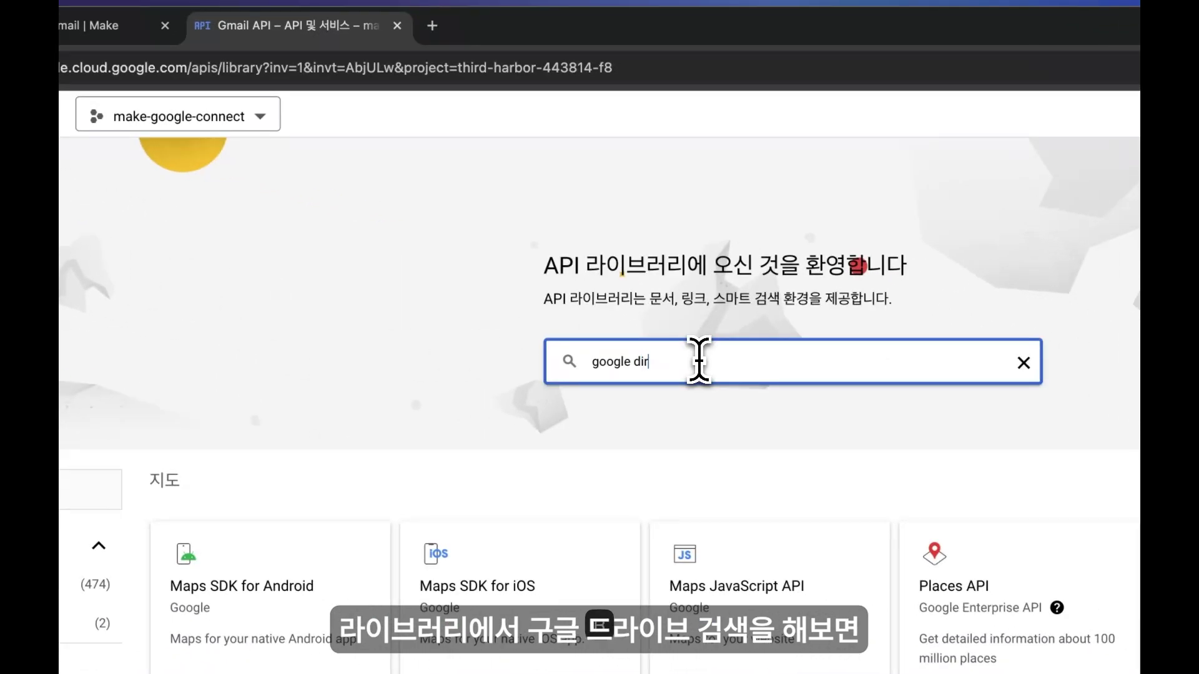
{"action": "type", "text": "ve"}
{"action": "key", "text": "Return"}
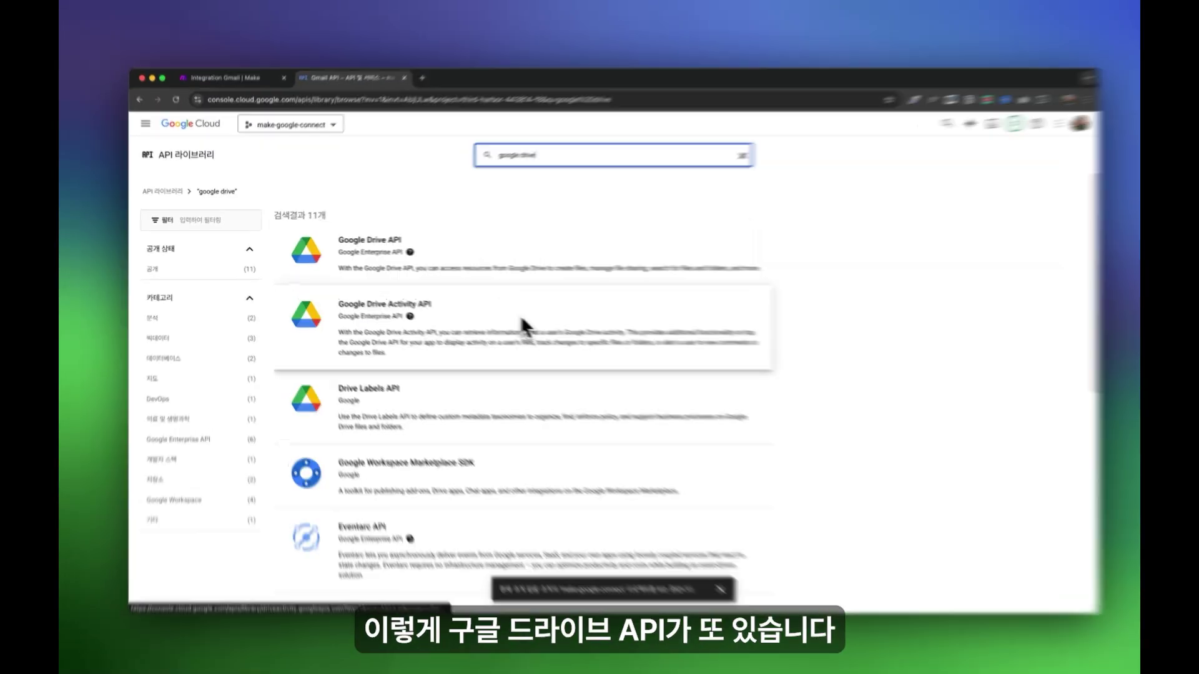
{"action": "left_click", "coordinate": [525, 323]}
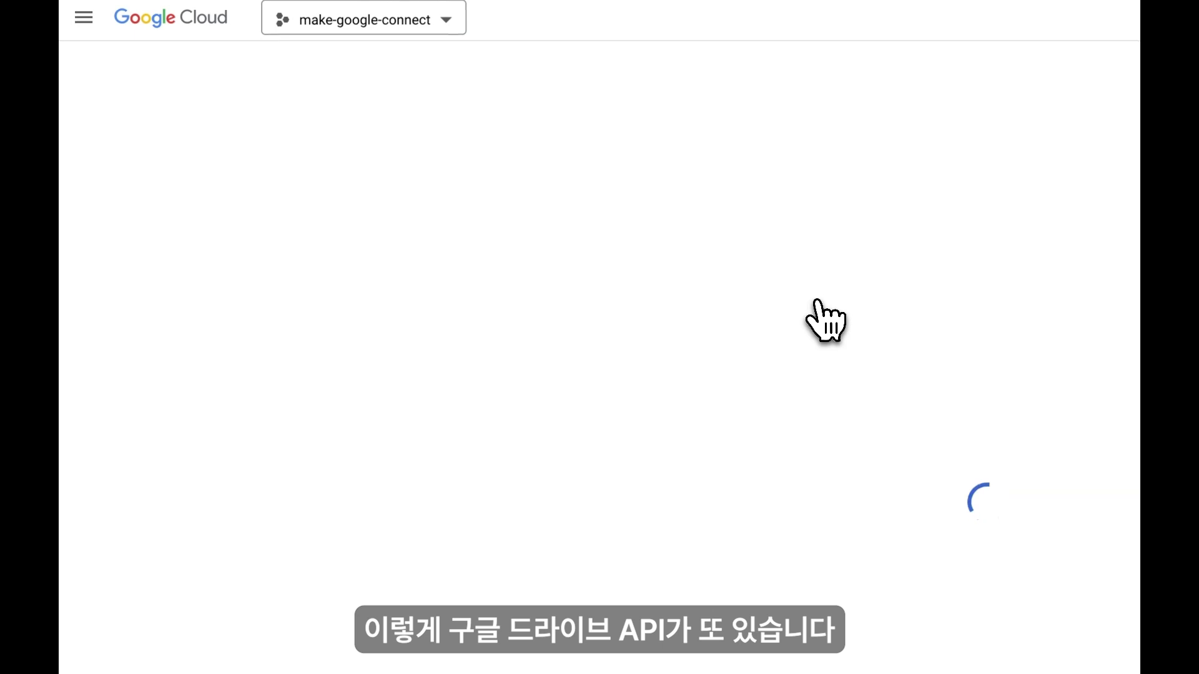
{"action": "left_click", "coordinate": [259, 265]}
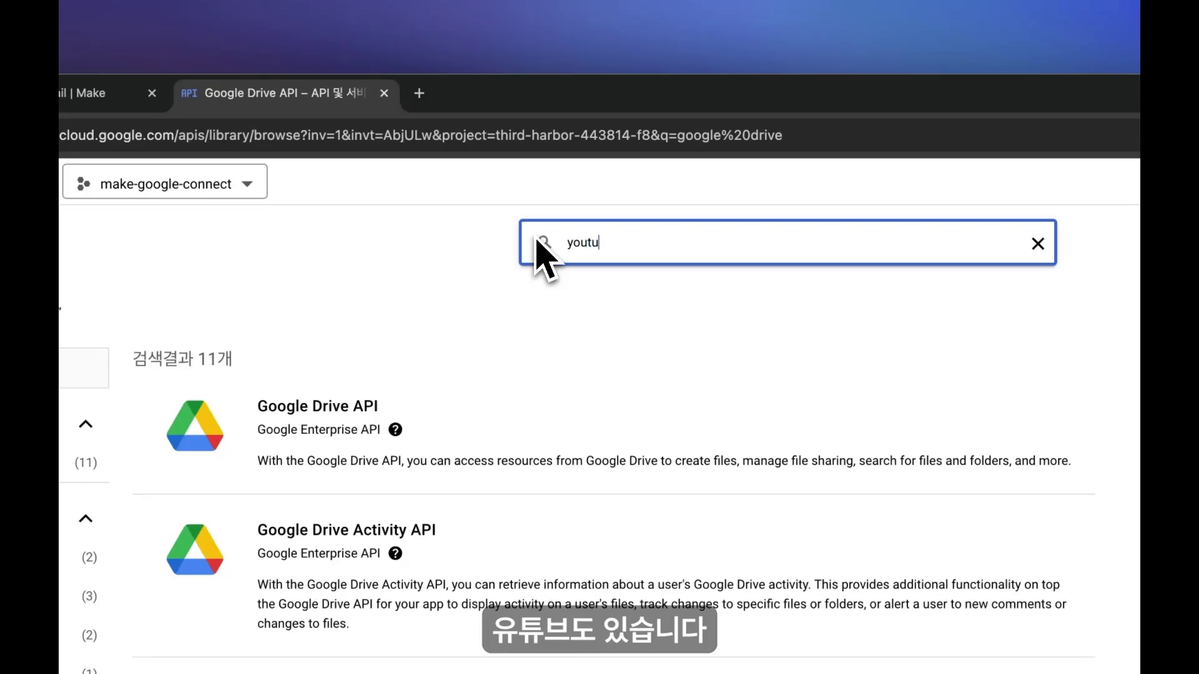
Search the API library for "youtube" and enable the YouTube Data API v3.
{"action": "type", "text": "be"}
{"action": "key", "text": "Return"}
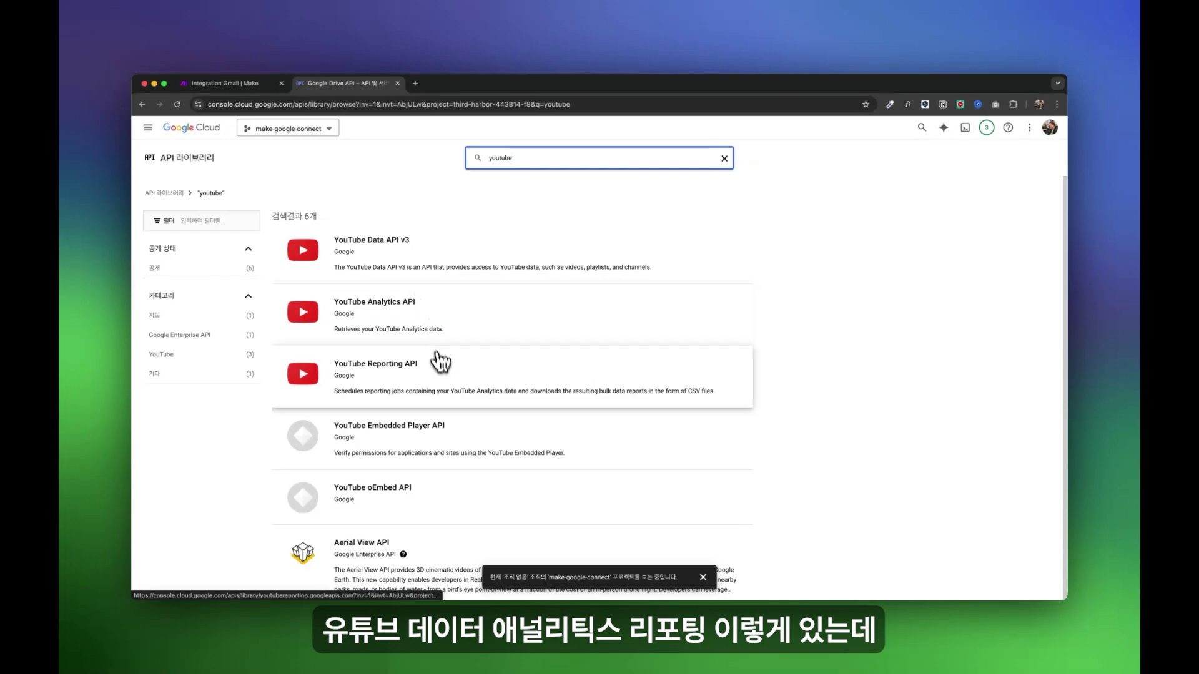
{"action": "left_click", "coordinate": [437, 255]}
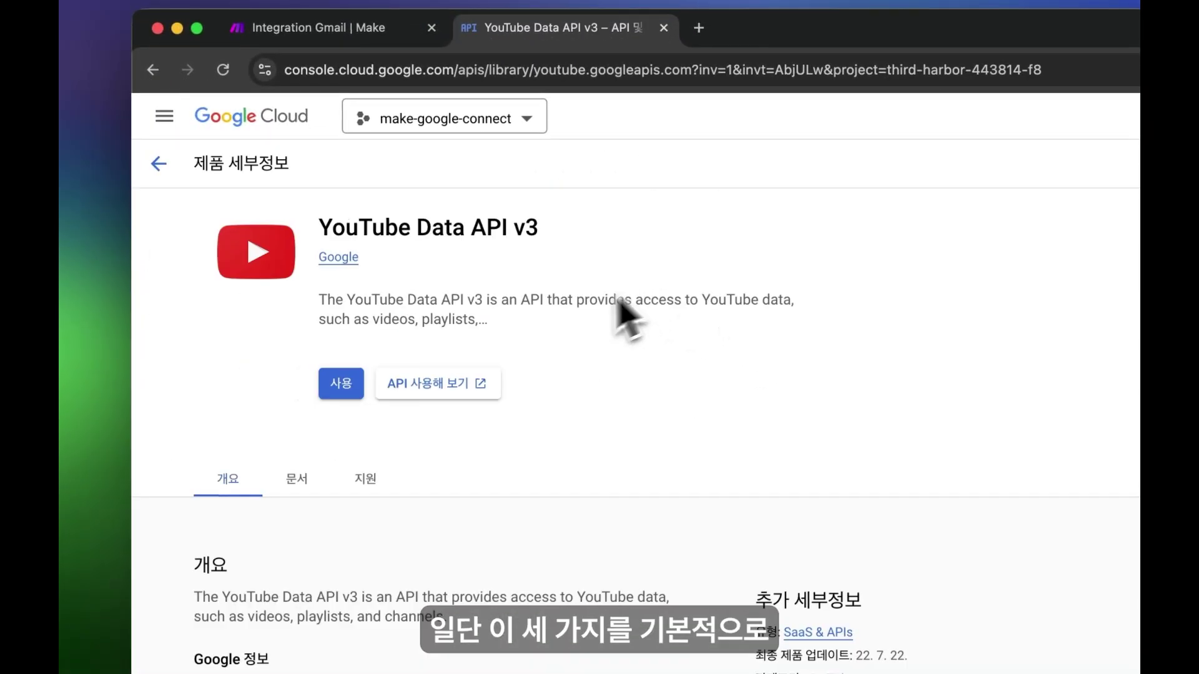
{"action": "left_click", "coordinate": [343, 384]}
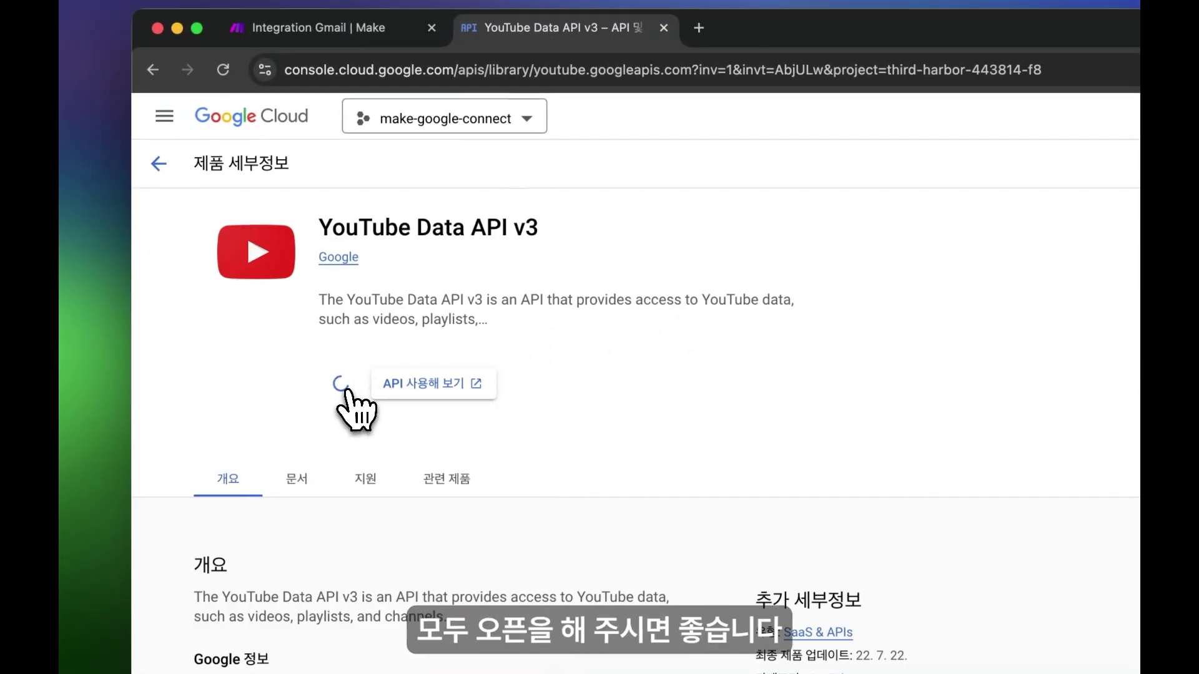
Open the YouTube Analytics API's details from the youtube library results, and return to the results.
{"action": "left_click", "coordinate": [176, 177]}
{"action": "left_click", "coordinate": [450, 456]}
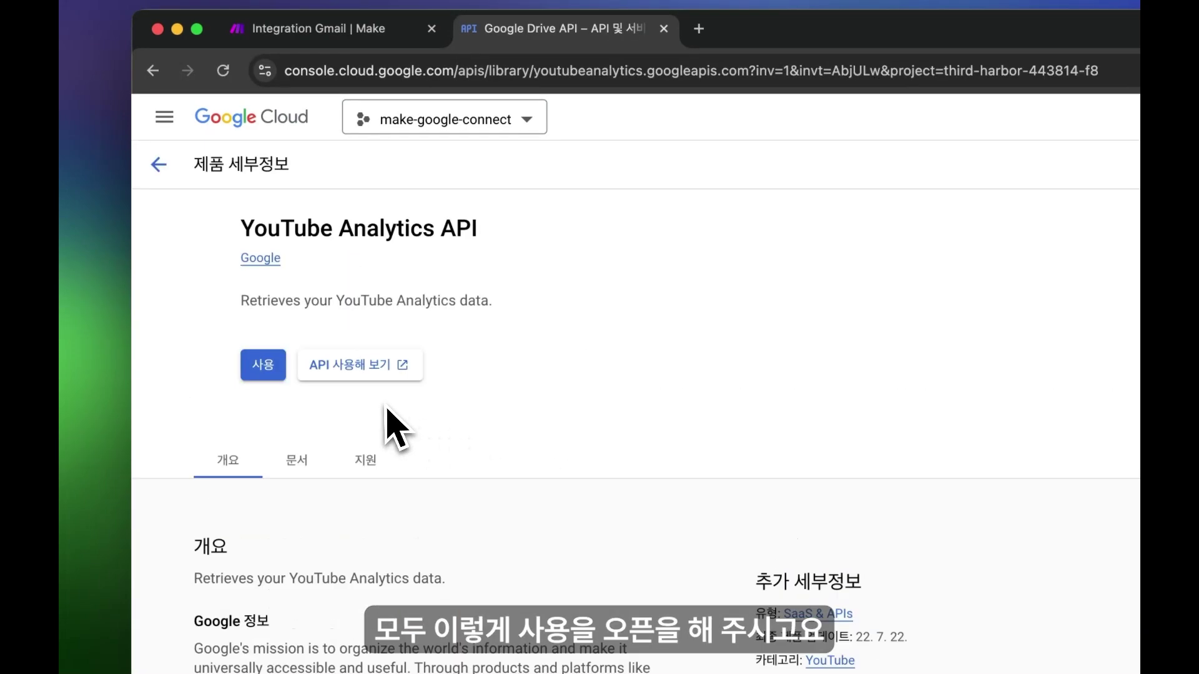
{"action": "left_click", "coordinate": [181, 179]}
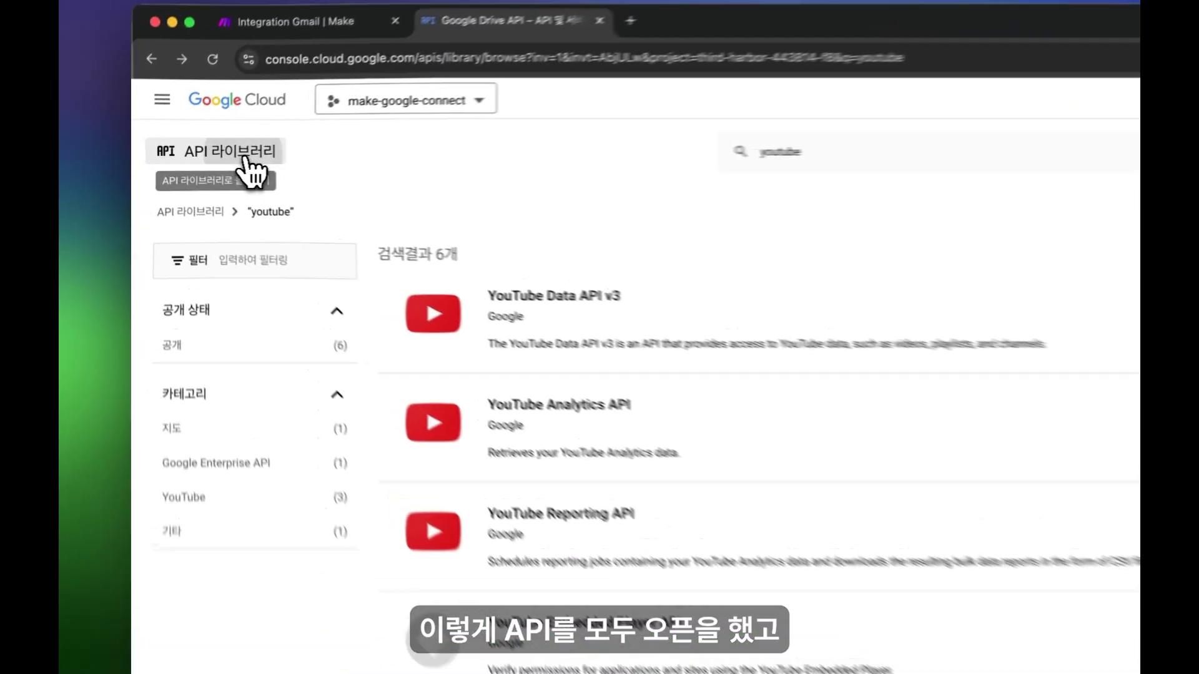
Go from the API library back to the APIs & Services overview, and look at OAuth 2.0 client IDs among the project's credentials.
{"action": "left_click", "coordinate": [197, 165]}
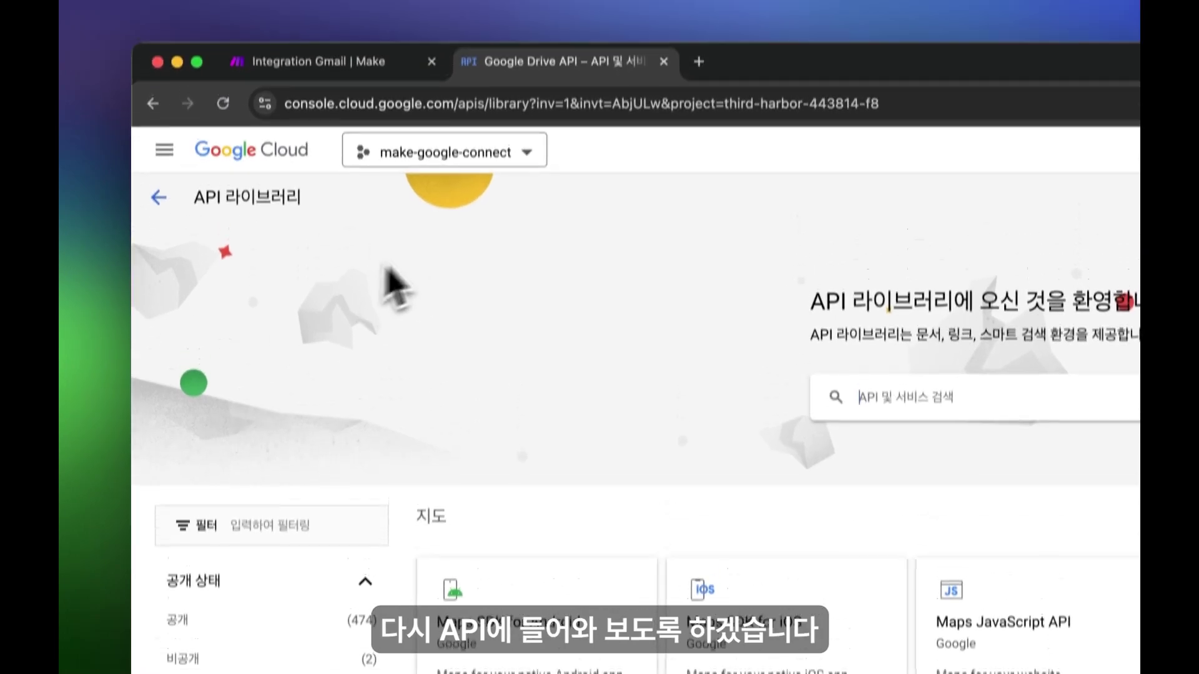
{"action": "left_click", "coordinate": [160, 198]}
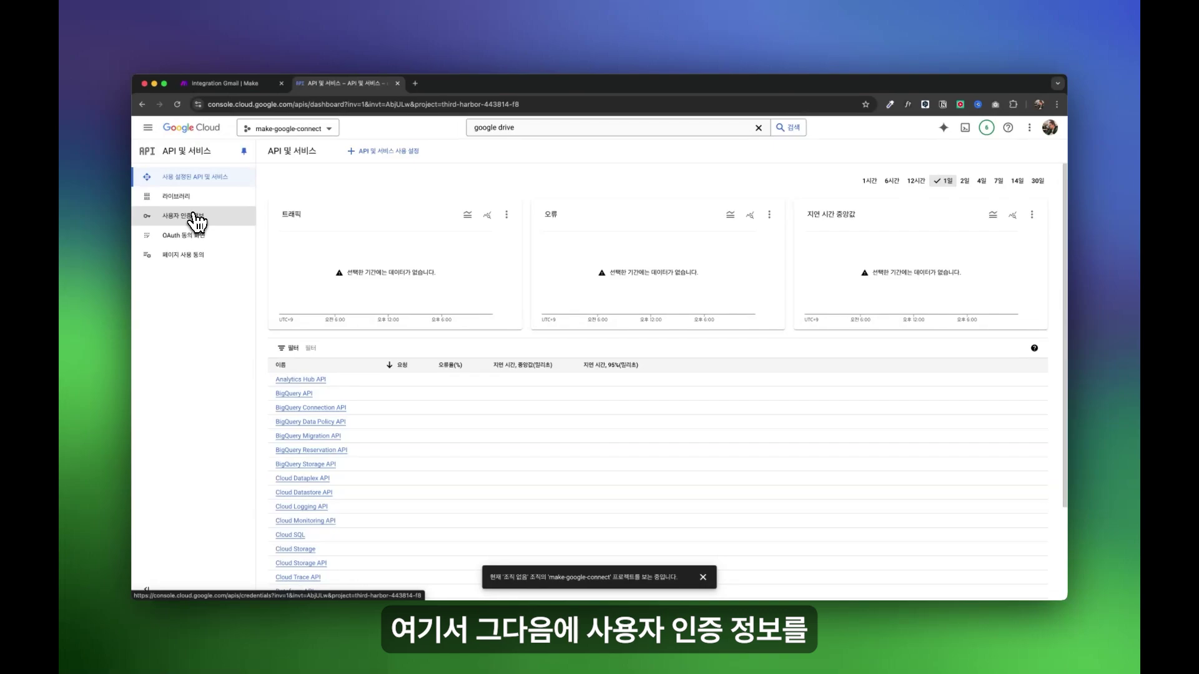
{"action": "left_click", "coordinate": [197, 218]}
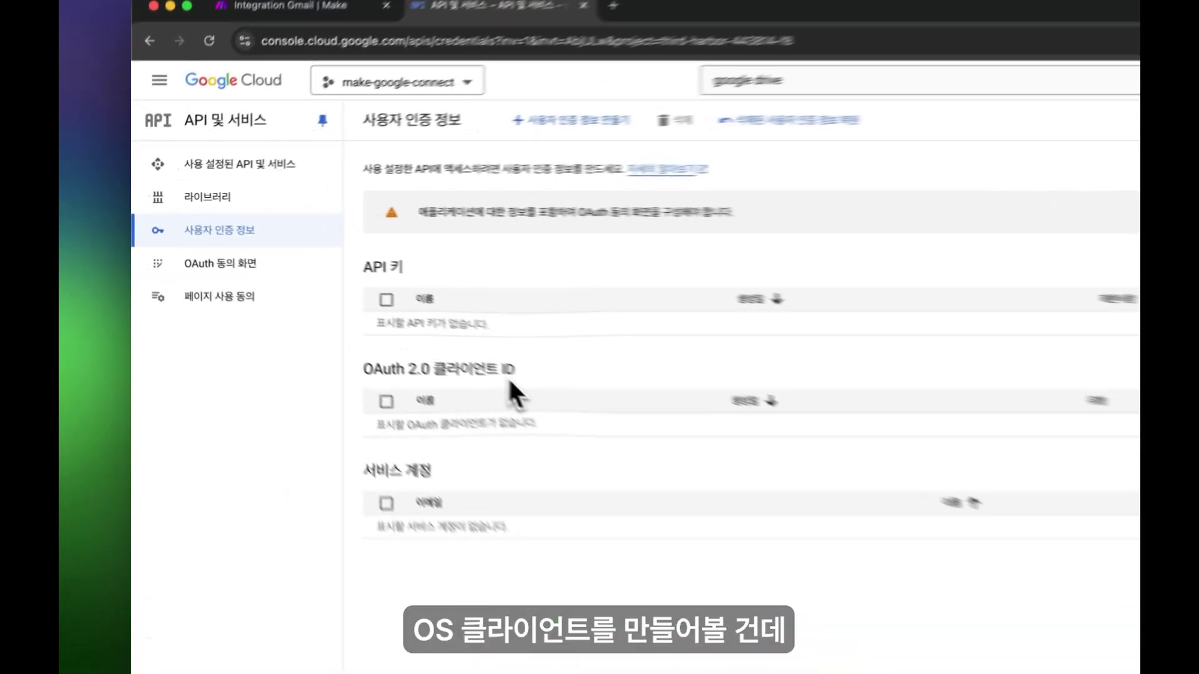
{"action": "left_click_drag", "start_coordinate": [355, 299], "coordinate": [262, 298]}
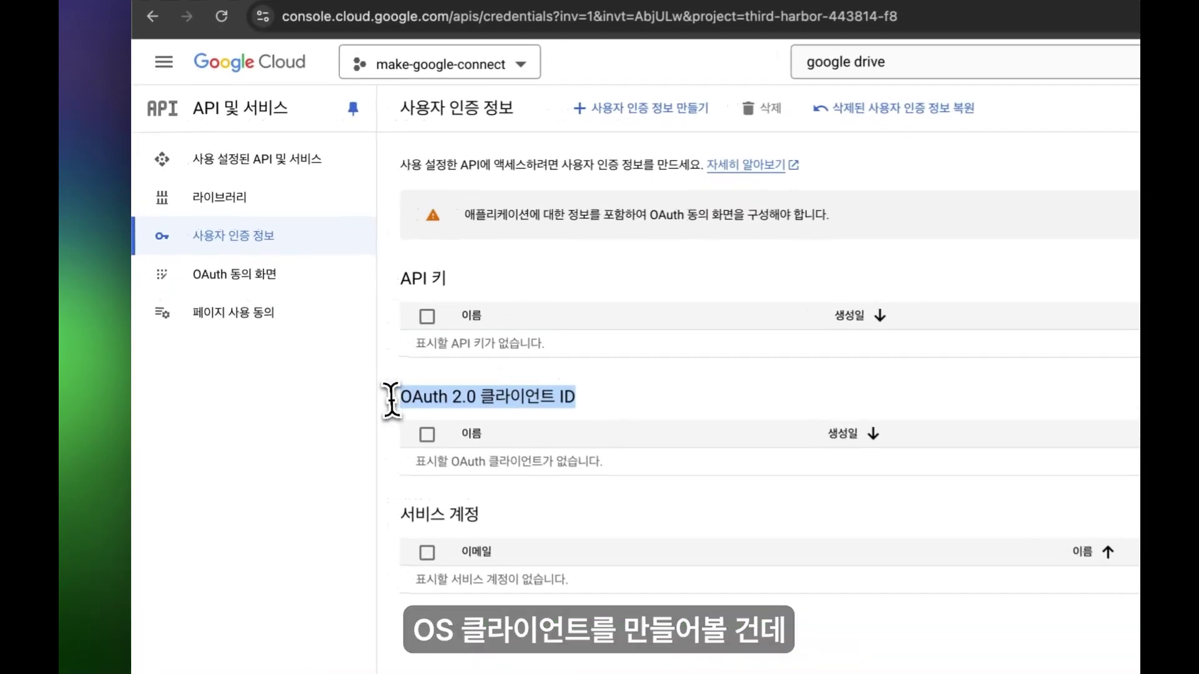
Start configuring the project's OAuth consent screen with the External (외부) user type.
{"action": "left_click", "coordinate": [247, 274]}
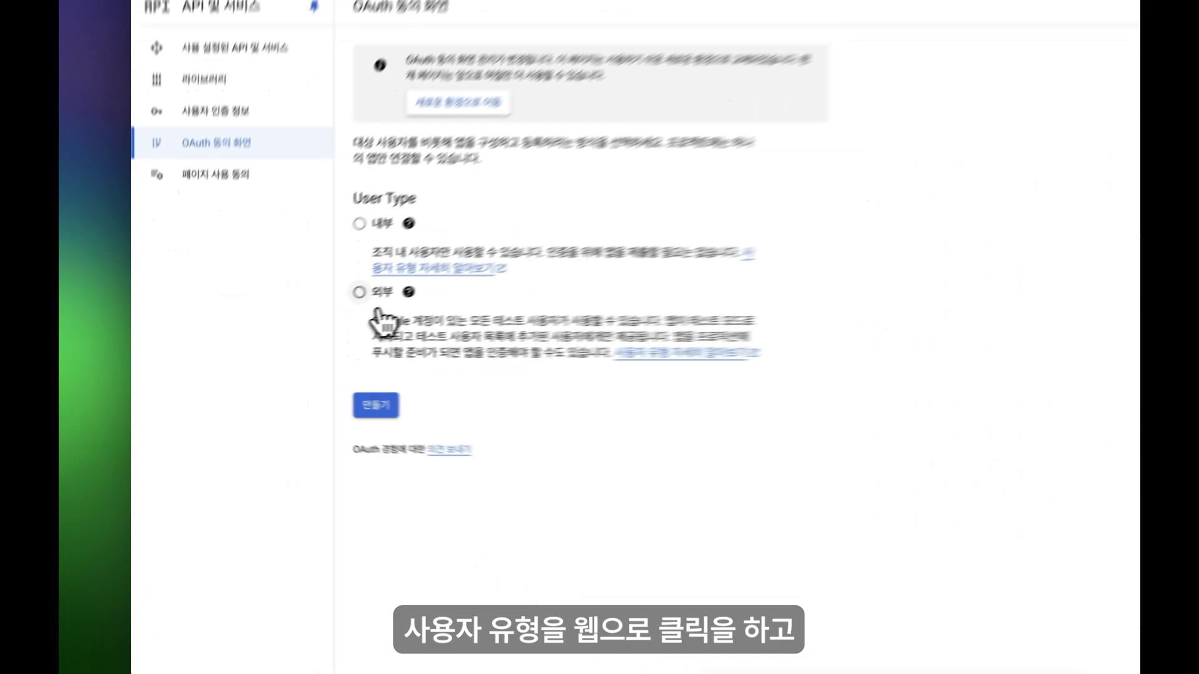
{"action": "left_click", "coordinate": [272, 327]}
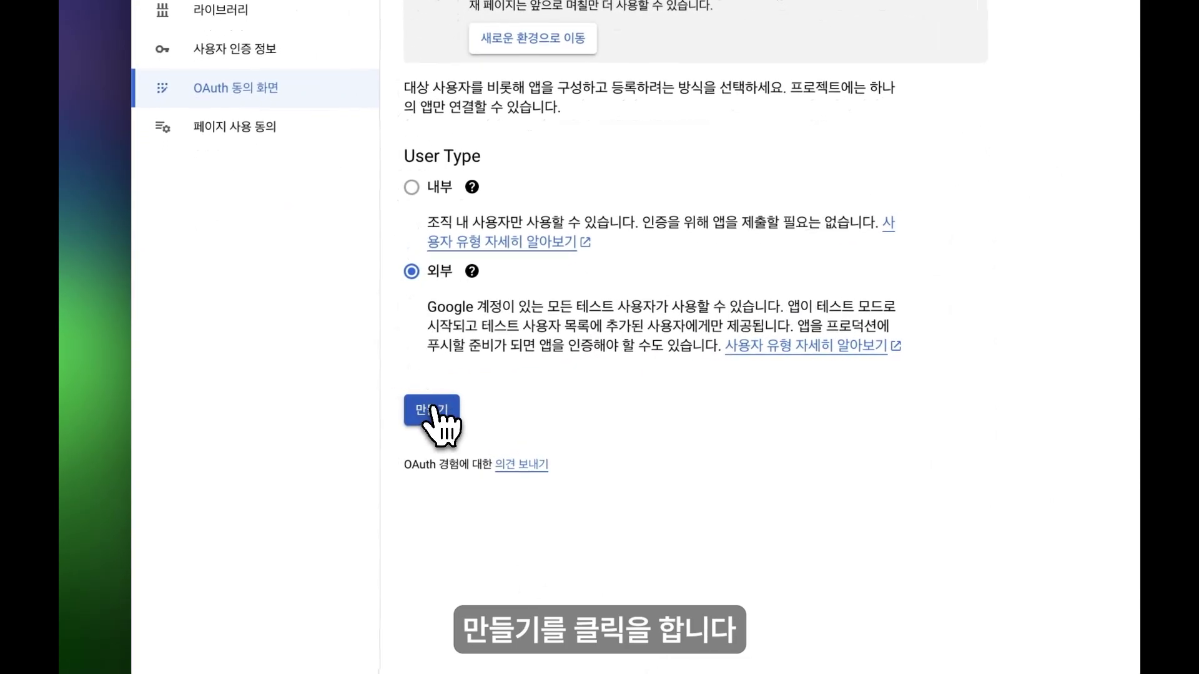
{"action": "left_click", "coordinate": [282, 397]}
Name the app "make google app" in the consent screen's app information.
{"action": "left_click", "coordinate": [488, 259]}
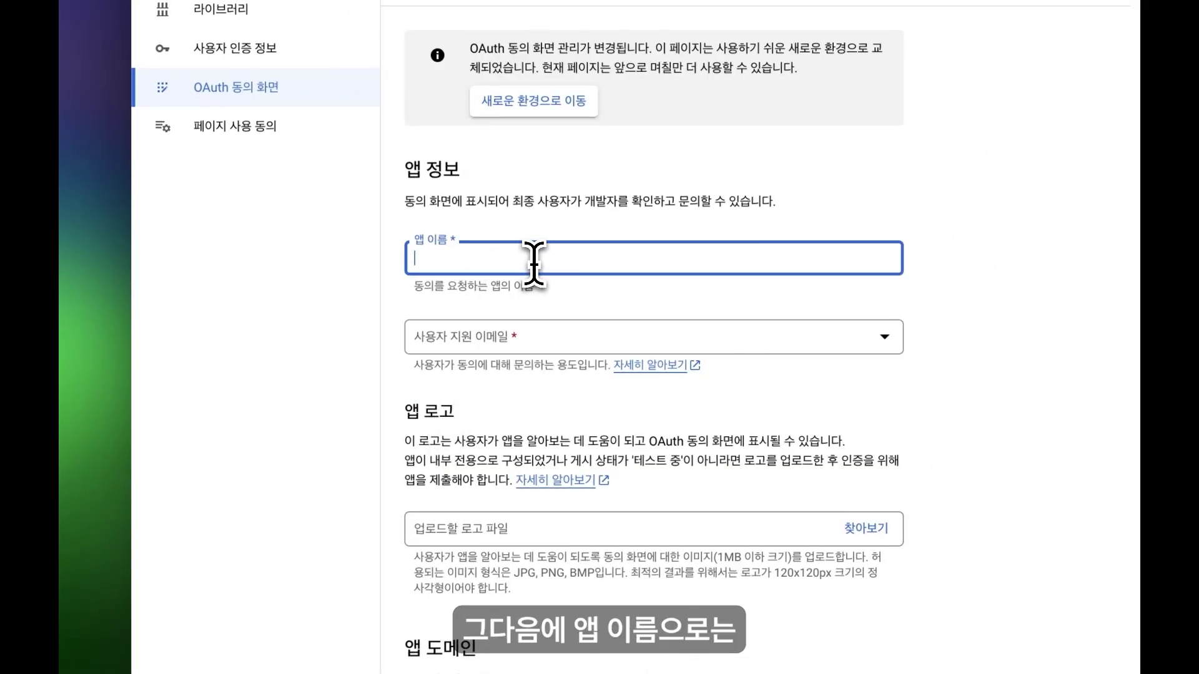
{"action": "type", "text": "ㅁ"}
{"action": "type", "text": "ake google app"}
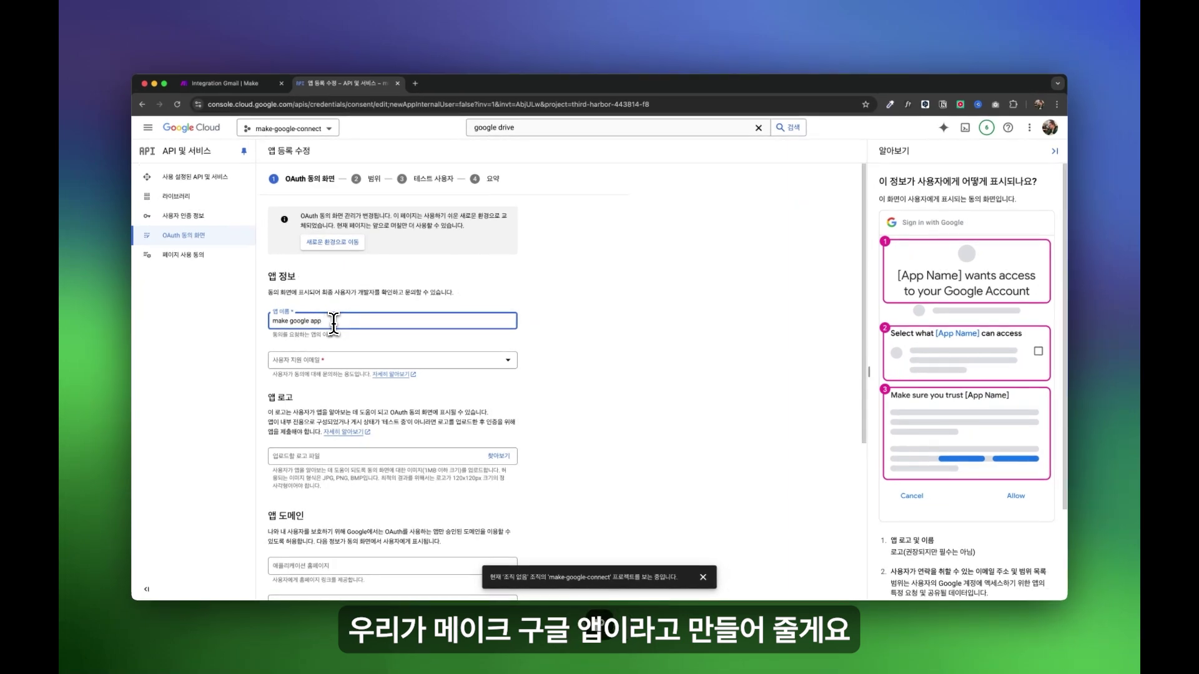
Add make.com as the first authorized domain of the OAuth consent screen.
{"action": "scroll", "coordinate": [377, 377], "scroll_direction": "down", "scroll_amount": 5}
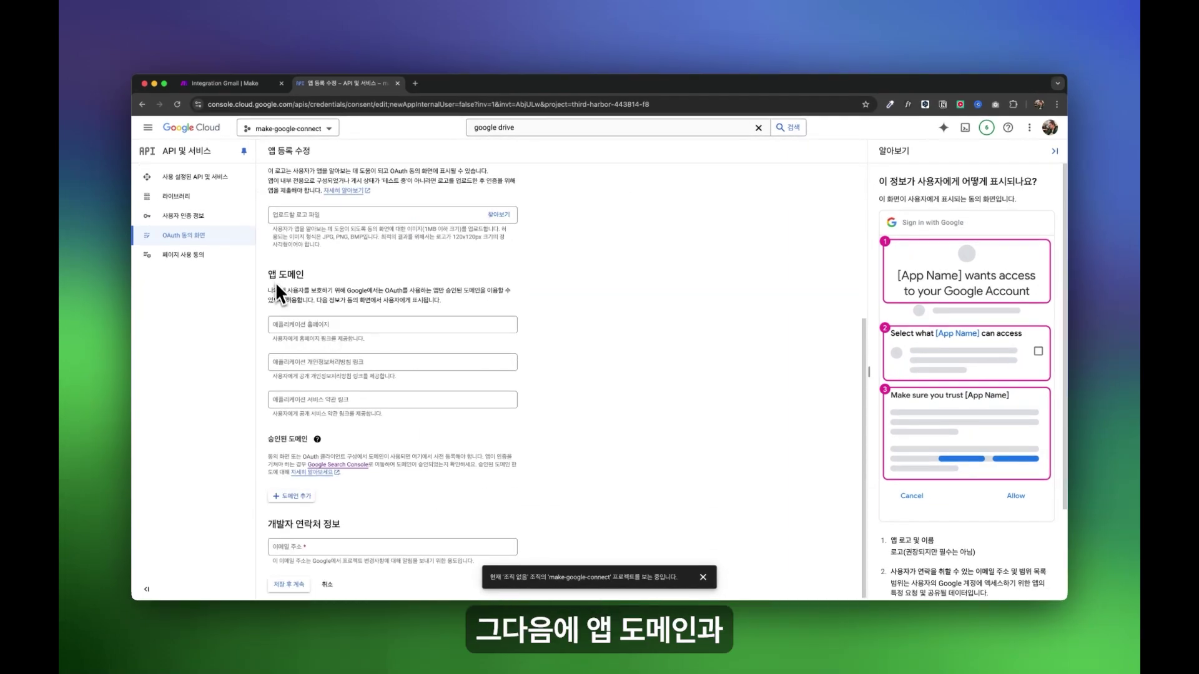
{"action": "scroll", "coordinate": [291, 398], "scroll_direction": "down", "scroll_amount": 1}
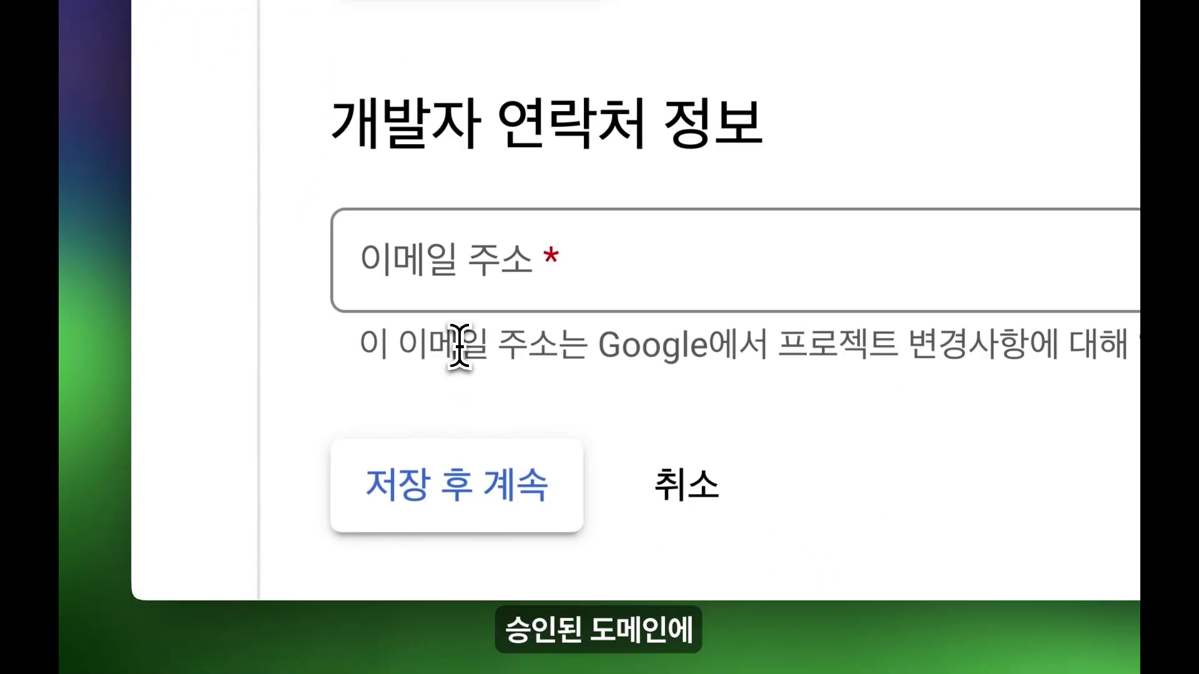
{"action": "left_click", "coordinate": [459, 385]}
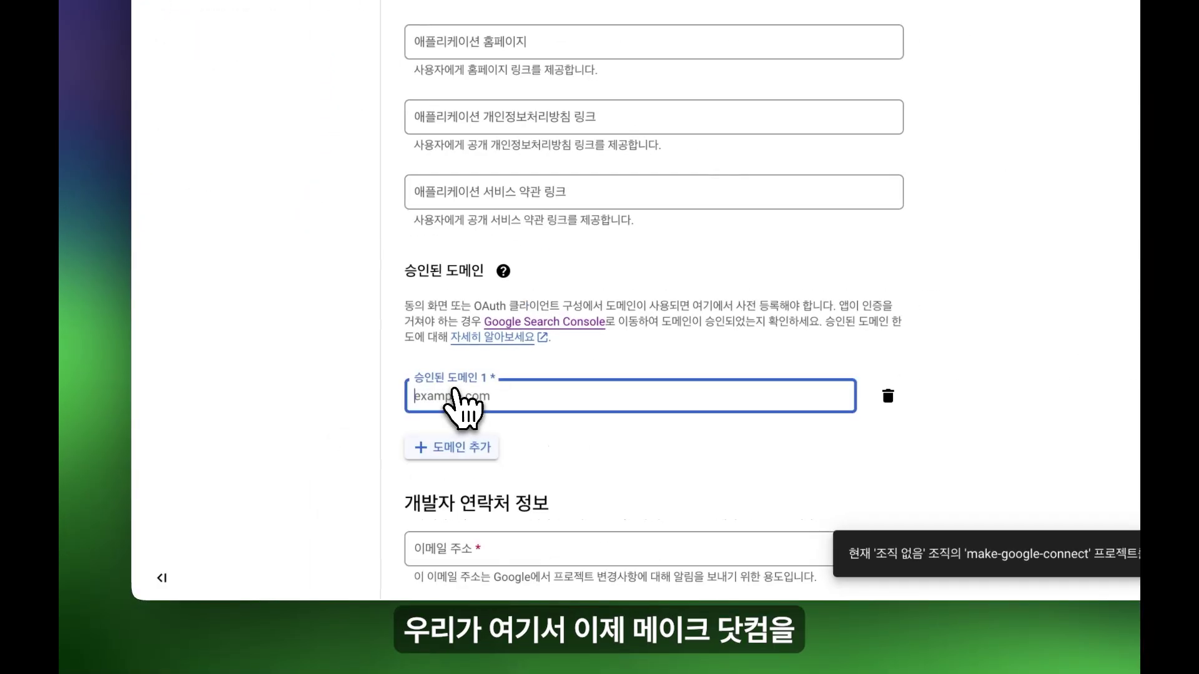
{"action": "left_click", "coordinate": [619, 656]}
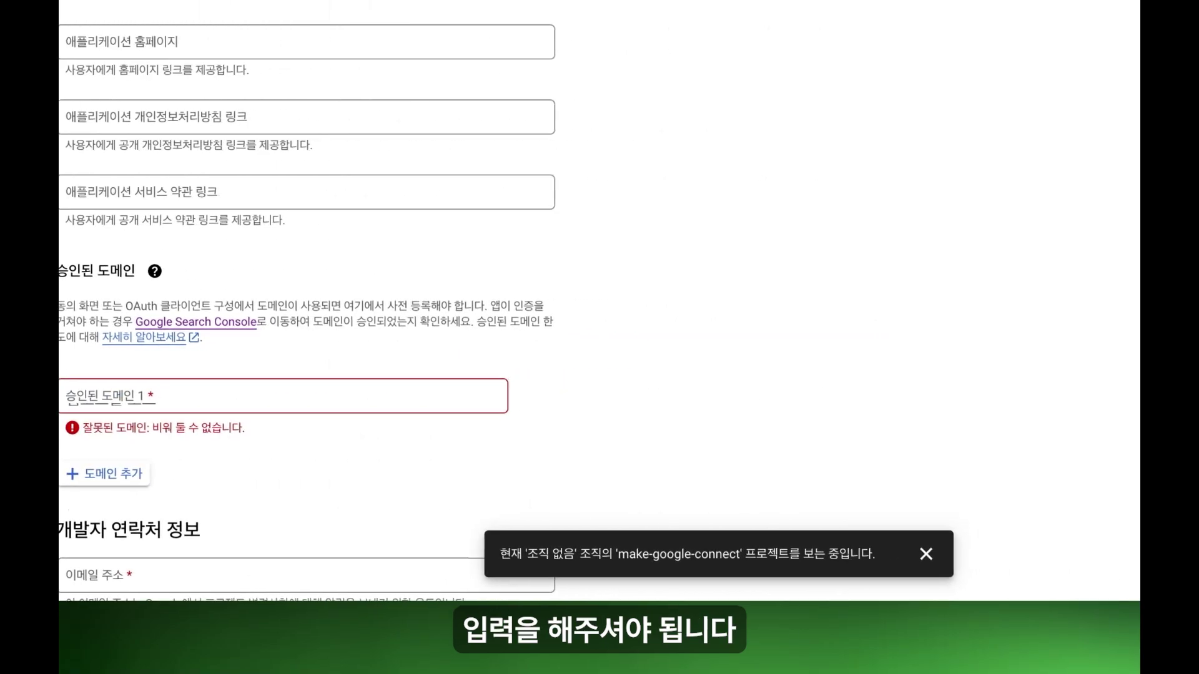
{"action": "left_click", "coordinate": [529, 396]}
{"action": "type", "text": "make.com"}
{"action": "type", "text": "make.com"}
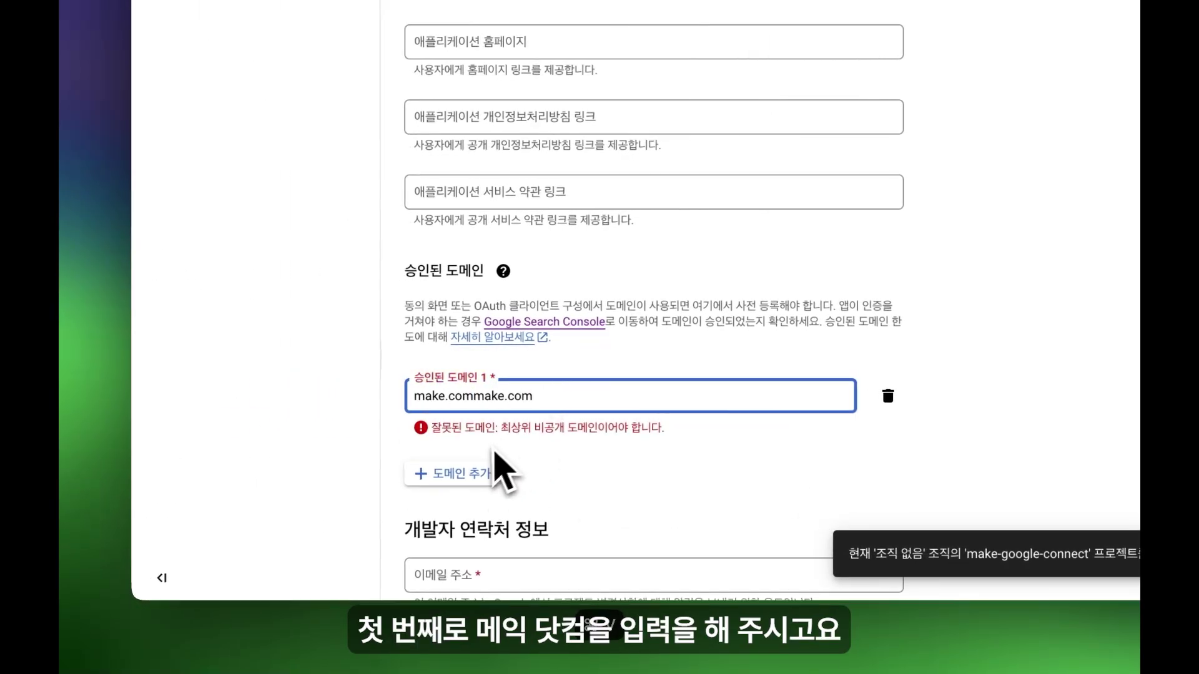
{"action": "key", "text": "BackSpace"}
{"action": "key", "text": "BackSpace"}
{"action": "key", "text": "BackSpace"}
{"action": "key", "text": "BackSpace"}
{"action": "key", "text": "BackSpace"}
{"action": "key", "text": "BackSpace"}
{"action": "key", "text": "BackSpace"}
{"action": "key", "text": "BackSpace"}
{"action": "key", "text": "BackSpace"}
Add integromat.com as the second authorized domain.
{"action": "left_click", "coordinate": [484, 449]}
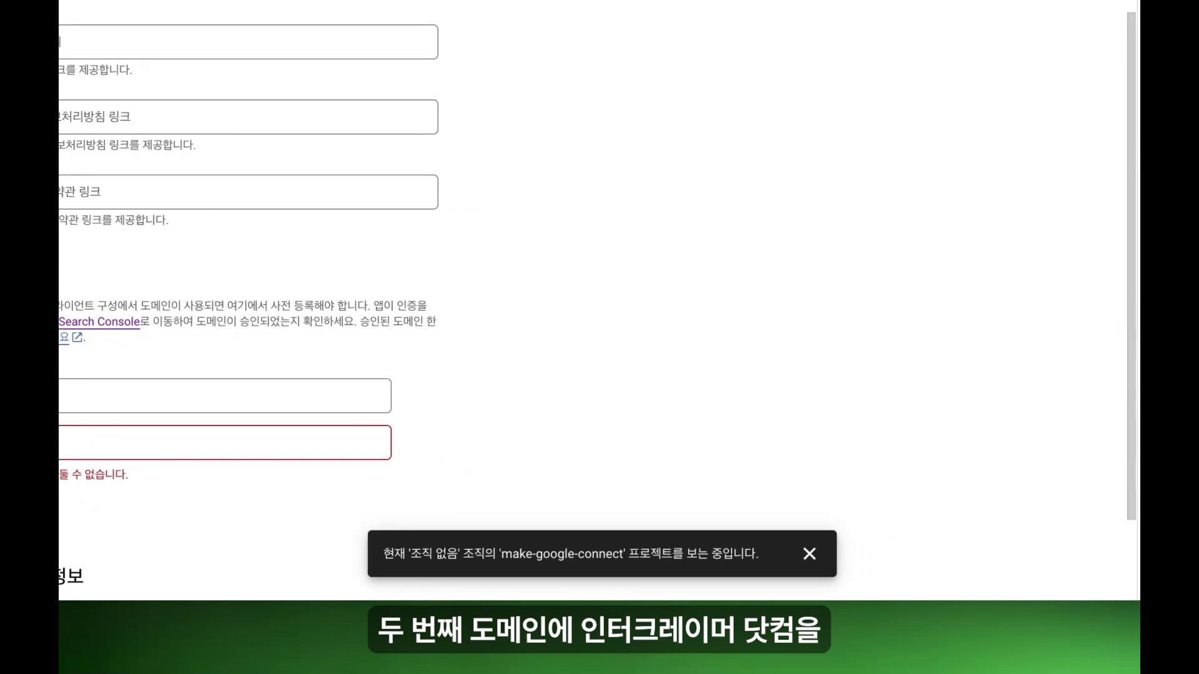
{"action": "left_click", "coordinate": [97, 444]}
{"action": "type", "text": "integromat.com"}
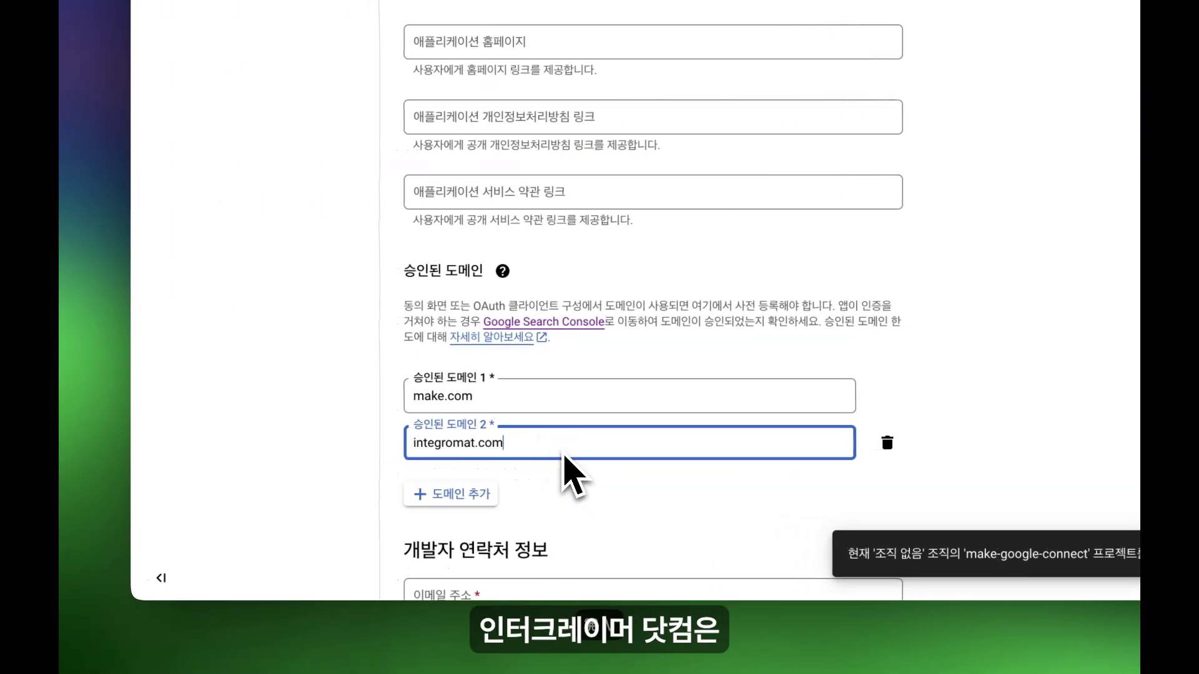
Fill in the developer contact e-mail and the user support e-mail, and save to continue to the scopes stage.
{"action": "scroll", "coordinate": [569, 475], "scroll_direction": "down", "scroll_amount": 2}
{"action": "left_click", "coordinate": [612, 426]}
{"action": "scroll", "coordinate": [635, 416], "scroll_direction": "down", "scroll_amount": 1}
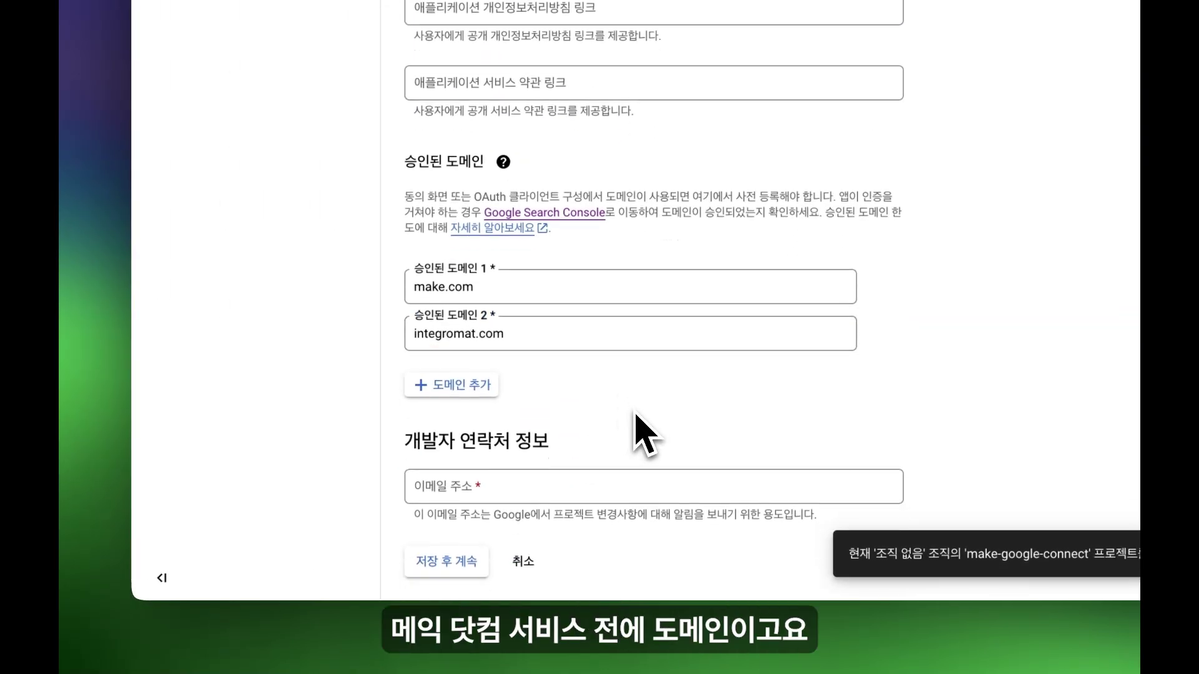
{"action": "left_click", "coordinate": [575, 492]}
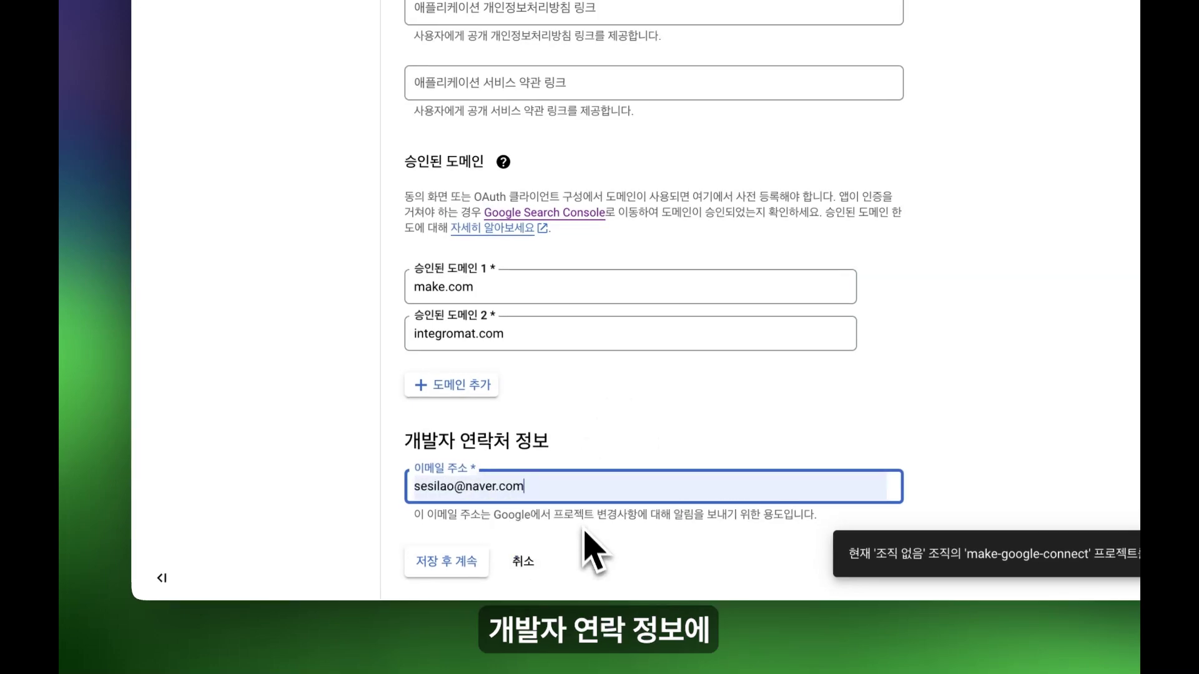
{"action": "left_click", "coordinate": [549, 491]}
{"action": "left_click", "coordinate": [494, 562]}
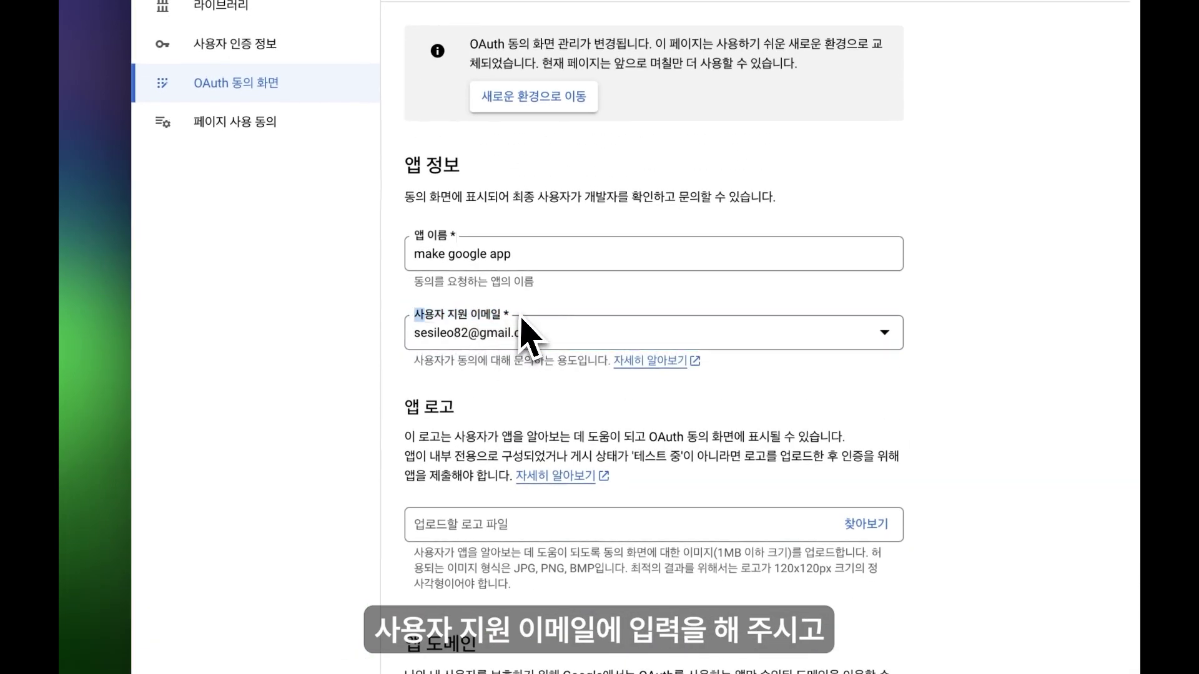
{"action": "scroll", "coordinate": [549, 334], "scroll_direction": "down", "scroll_amount": 10}
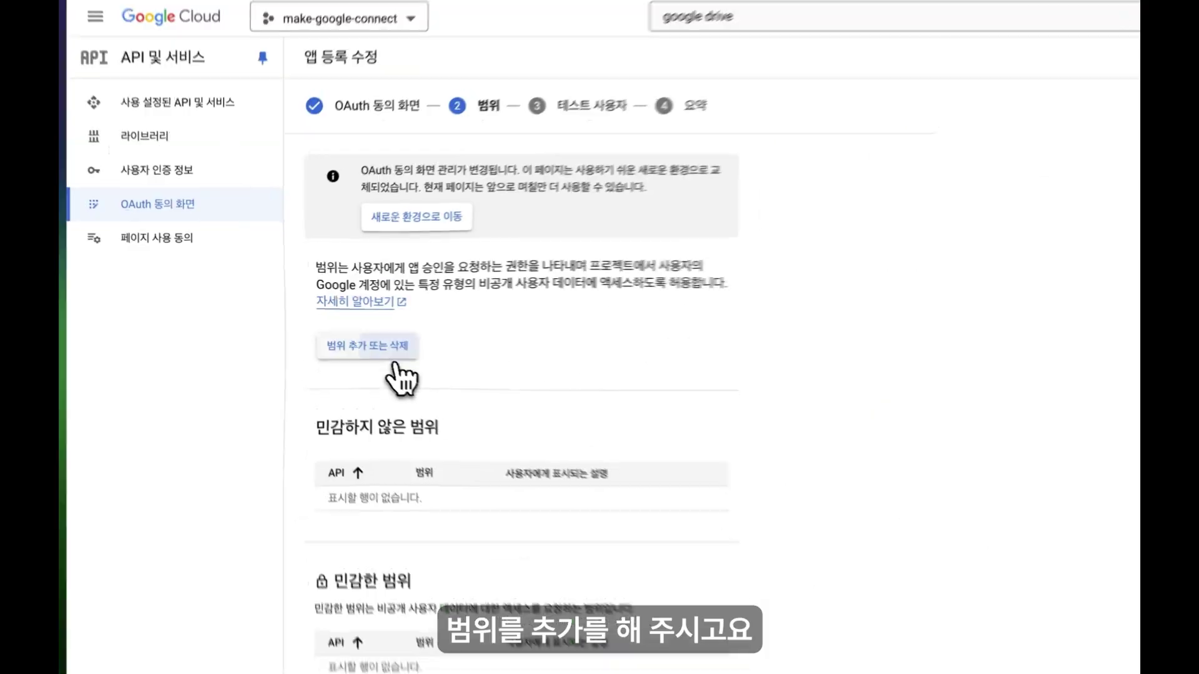
Start adding scopes to the app and filter the available scopes by "gmail".
{"action": "left_click", "coordinate": [405, 357]}
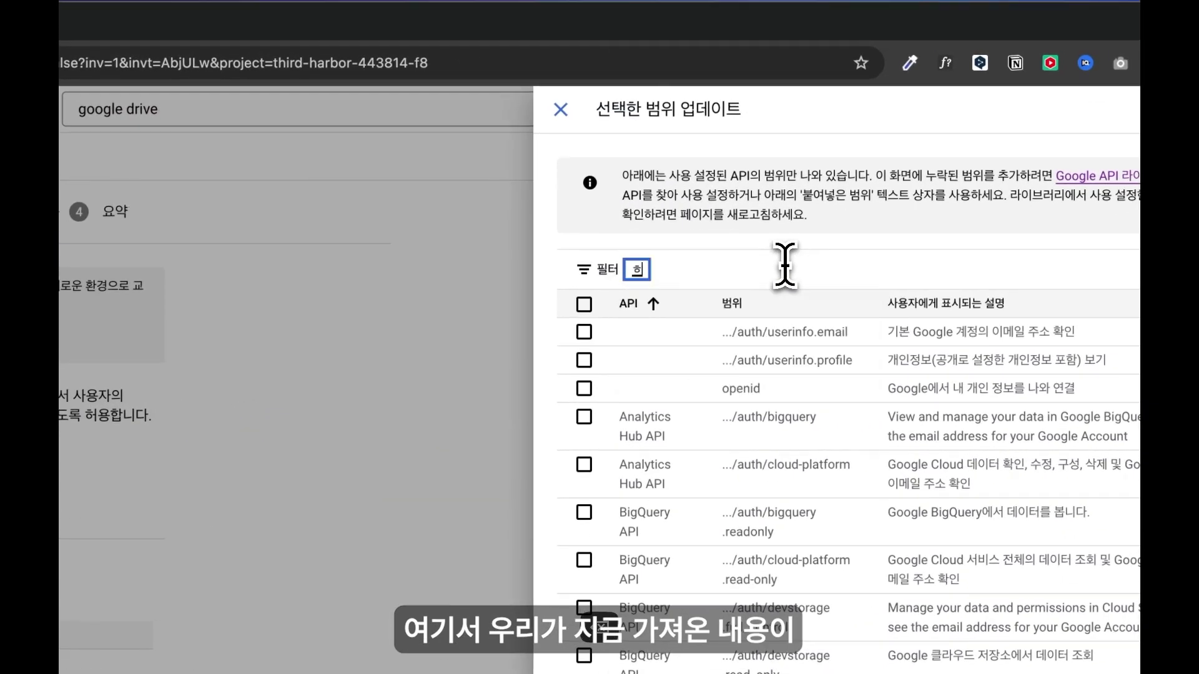
{"action": "type", "text": "gmail"}
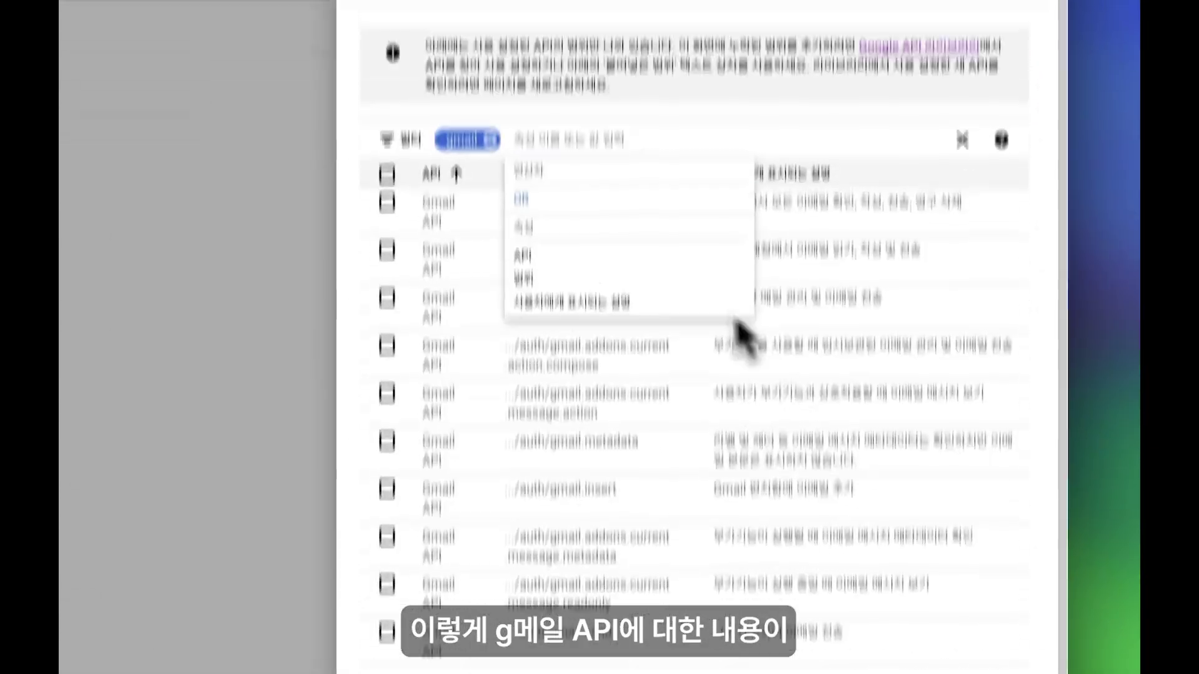
{"action": "left_click", "coordinate": [962, 139]}
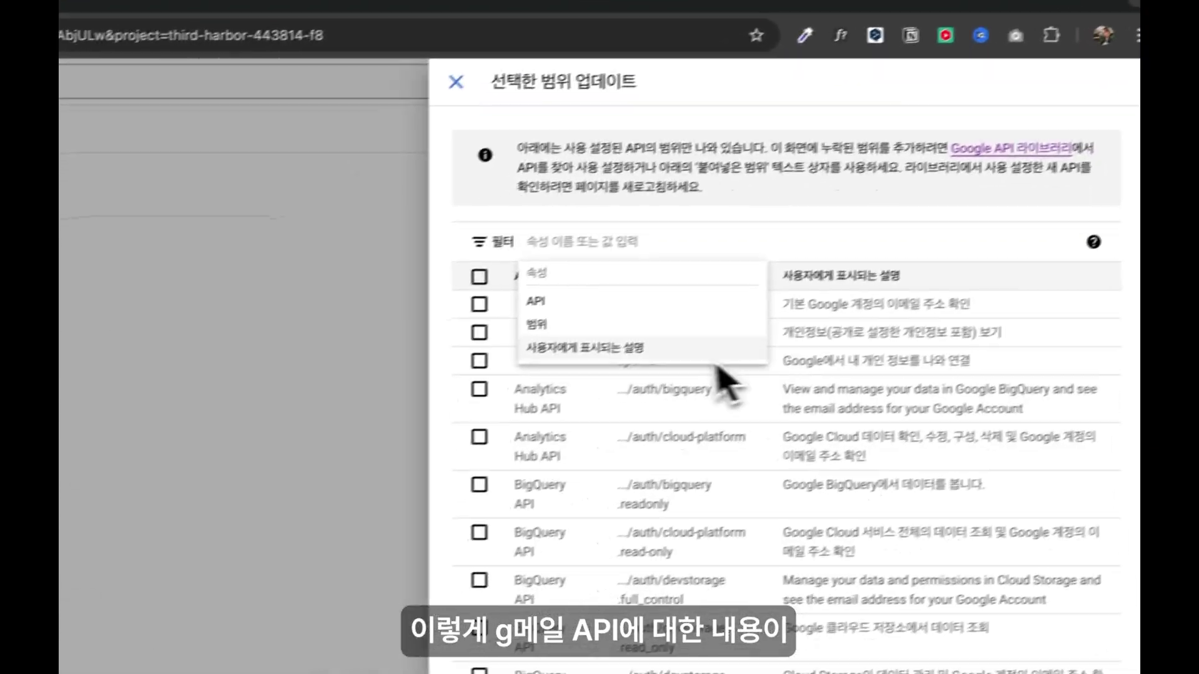
{"action": "type", "text": "g"}
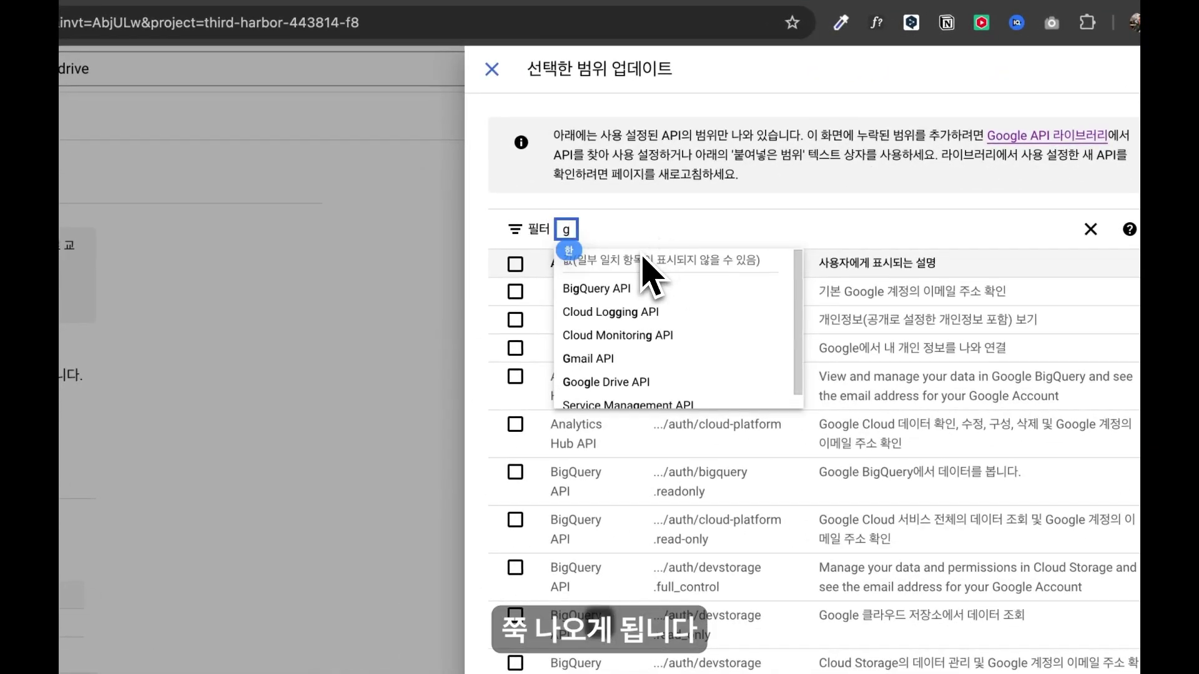
{"action": "type", "text": "mail"}
{"action": "key", "text": "Return"}
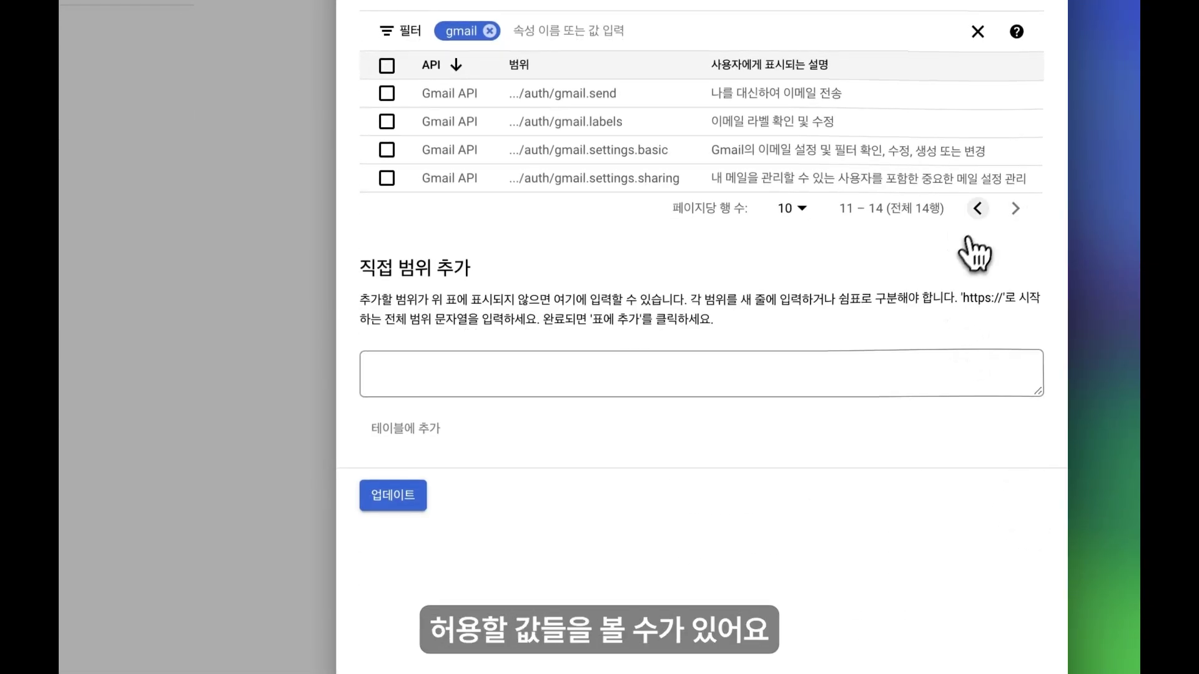
Select all gmail-filtered scopes on both result pages and update the app's selected scopes.
{"action": "left_click", "coordinate": [978, 208]}
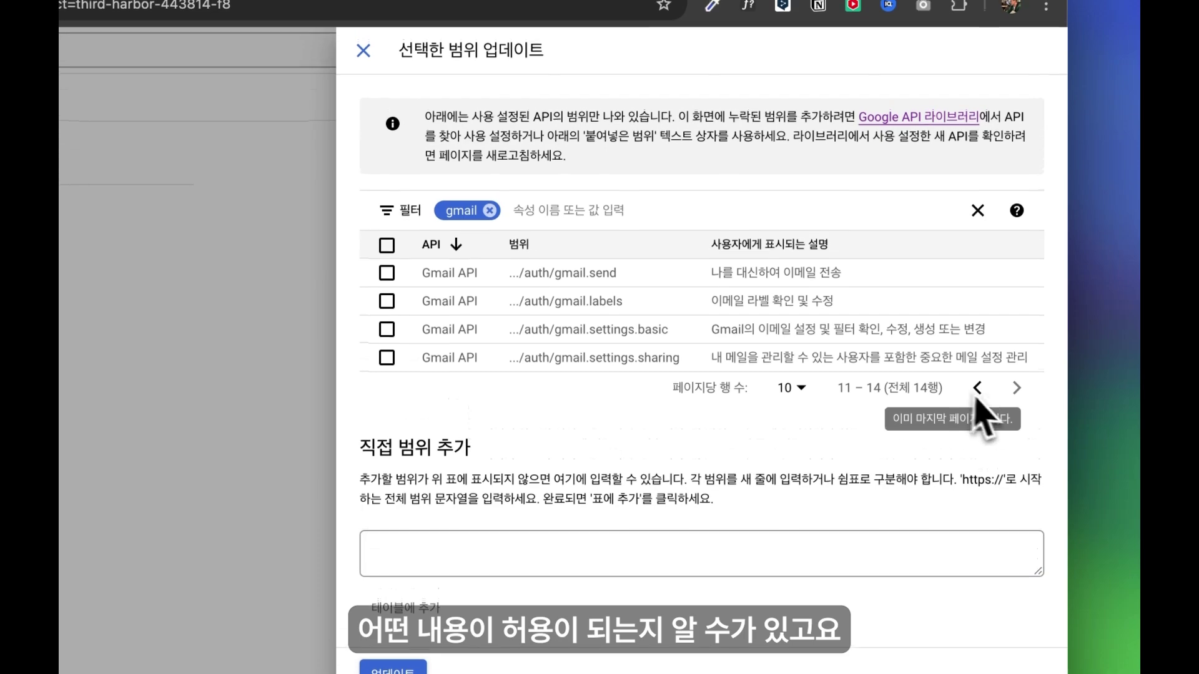
{"action": "left_click", "coordinate": [977, 392]}
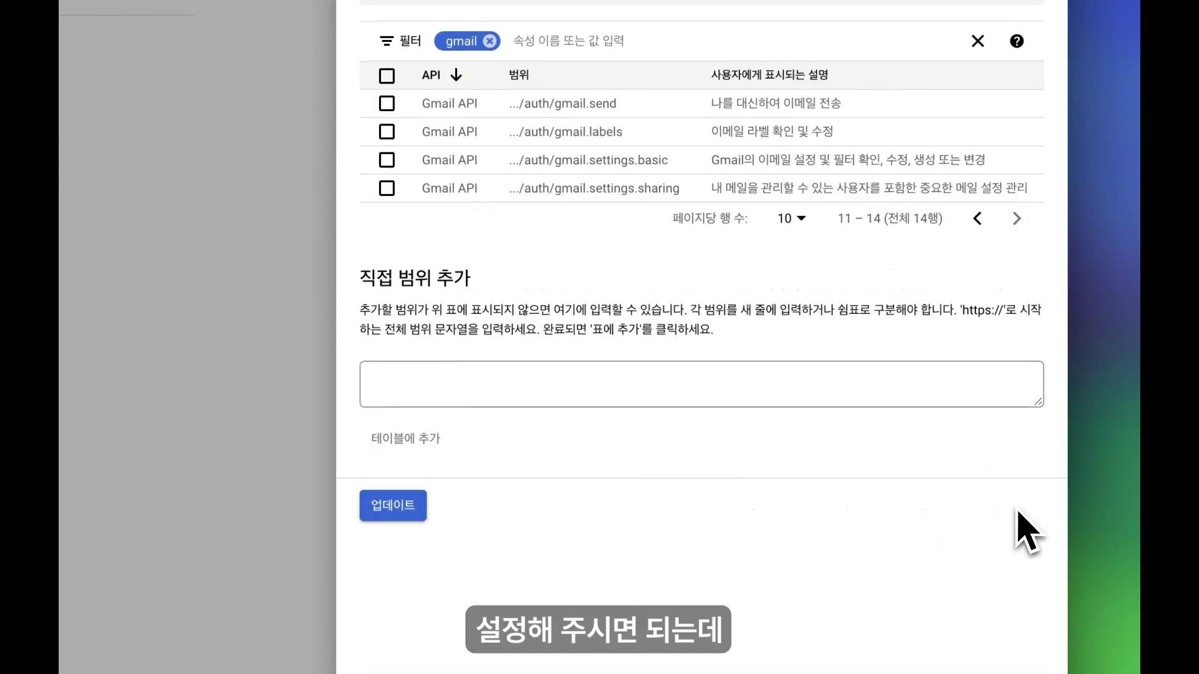
{"action": "left_click", "coordinate": [977, 218]}
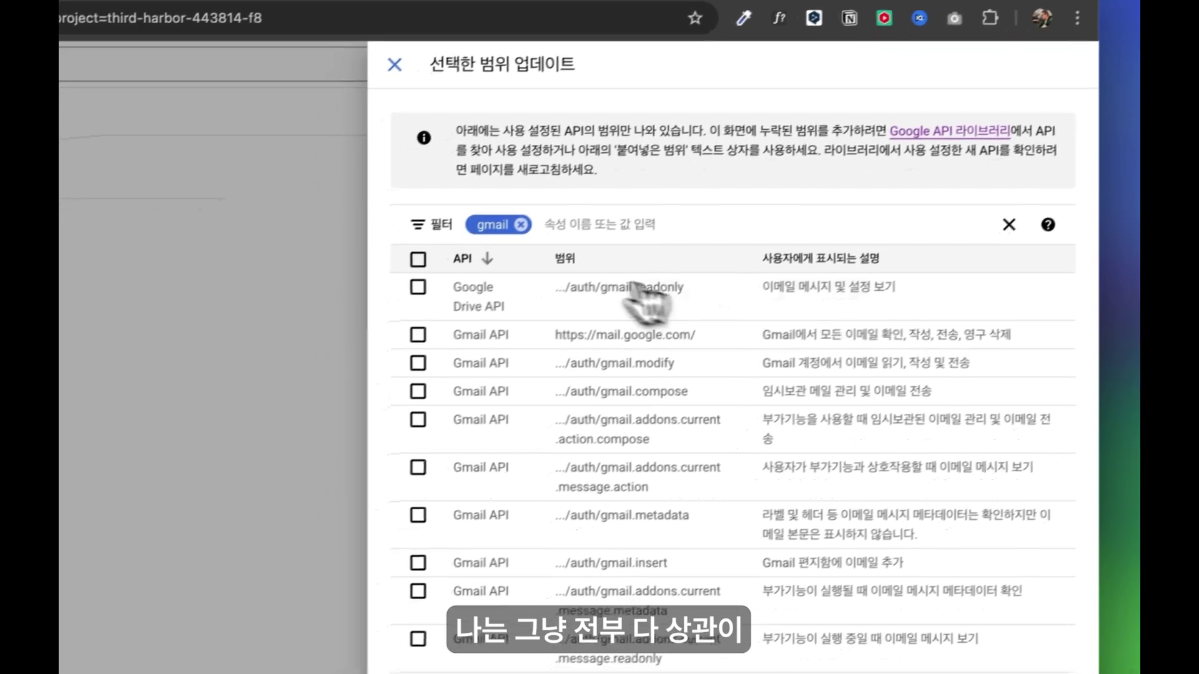
{"action": "left_click", "coordinate": [418, 258]}
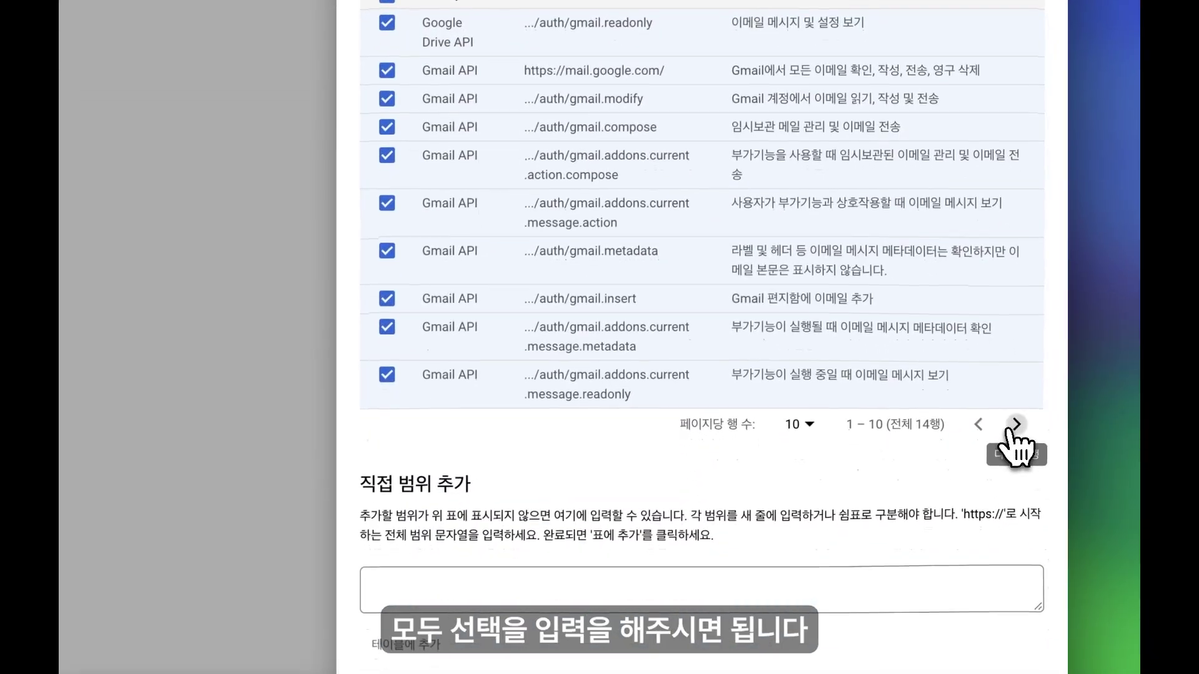
{"action": "left_click", "coordinate": [1016, 425]}
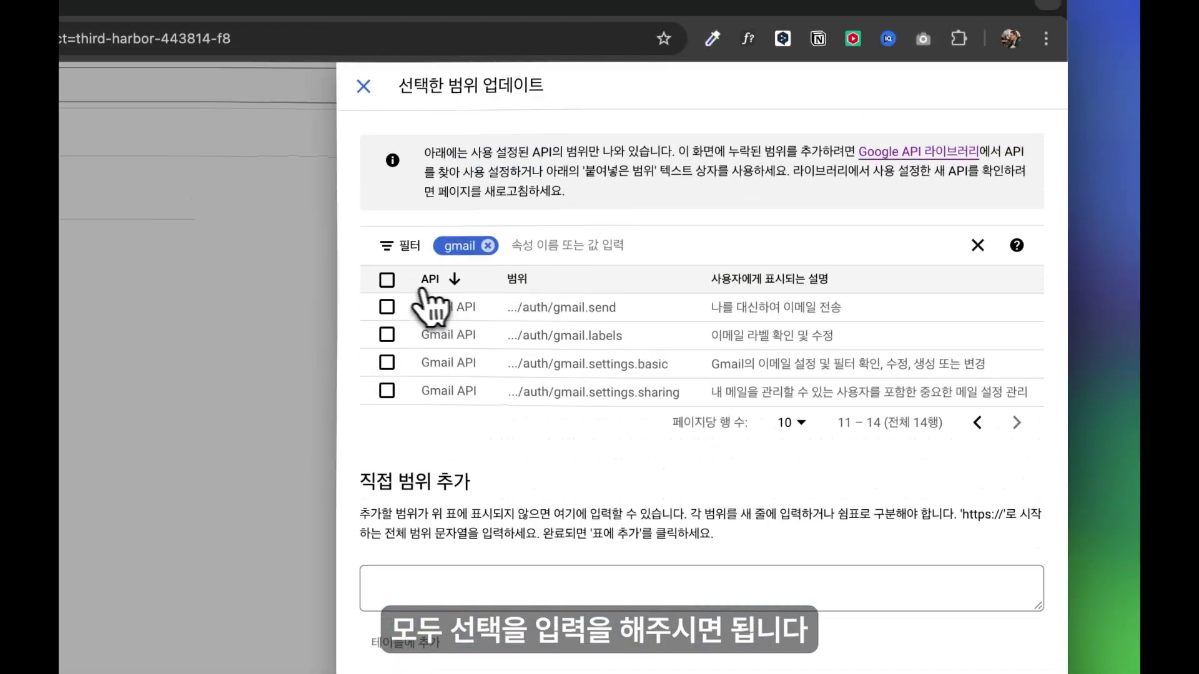
{"action": "left_click", "coordinate": [388, 278]}
{"action": "left_click", "coordinate": [977, 425]}
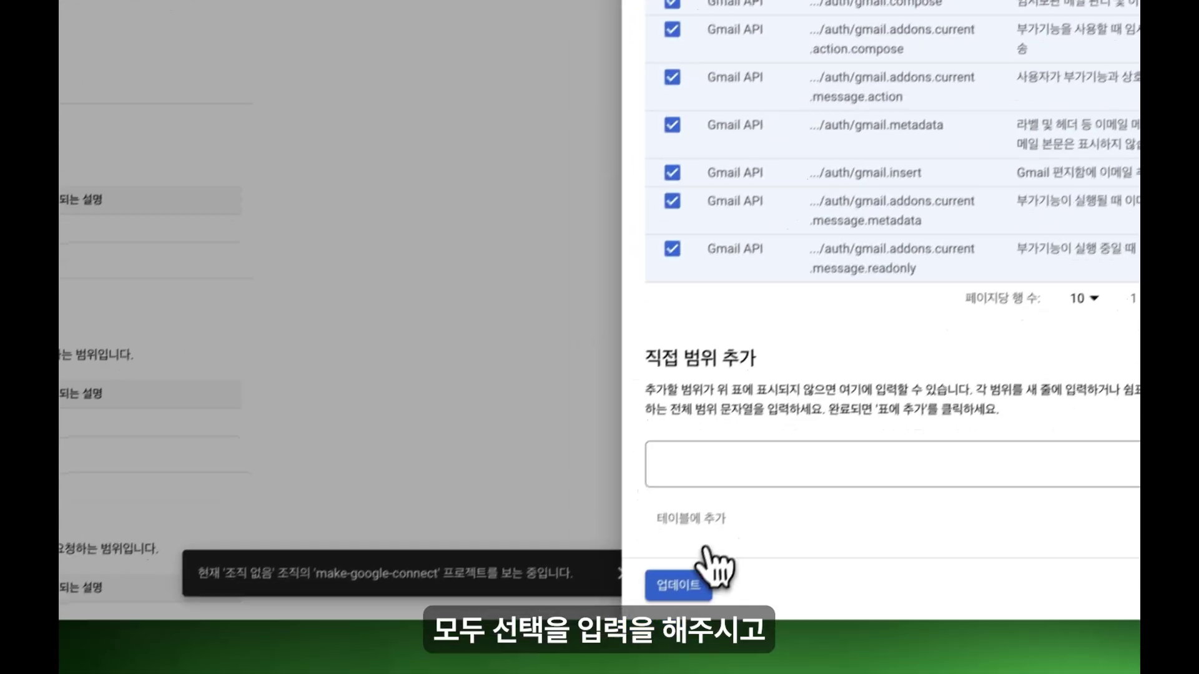
{"action": "left_click", "coordinate": [698, 572]}
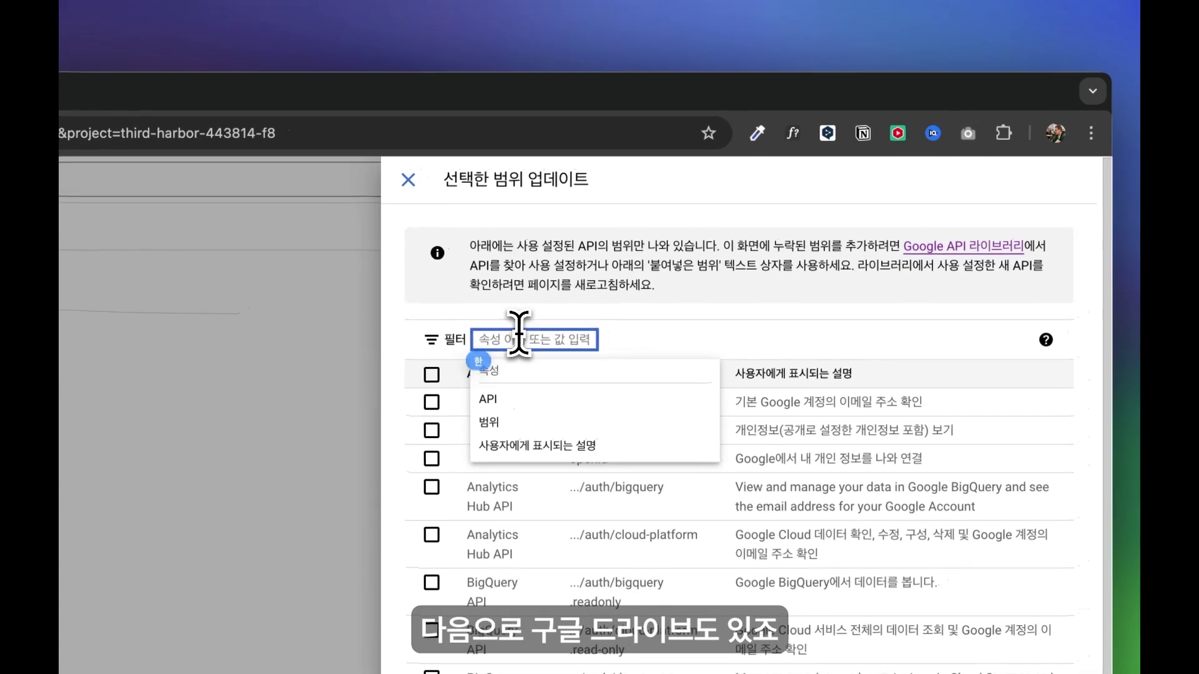
Filter the available scopes by "drive" and show the second page of Google Drive API scopes.
{"action": "type", "text": "drive"}
{"action": "key", "text": "Return"}
{"action": "key", "text": "BackSpace"}
{"action": "key", "text": "BackSpace"}
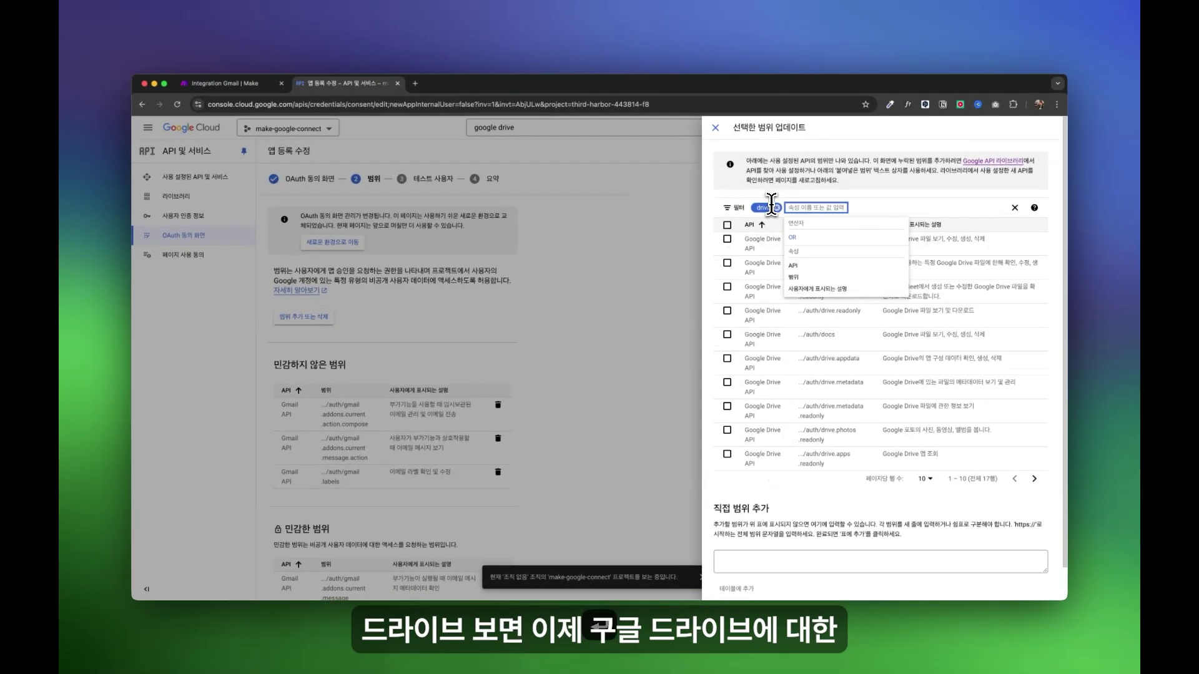
{"action": "left_click", "coordinate": [982, 435]}
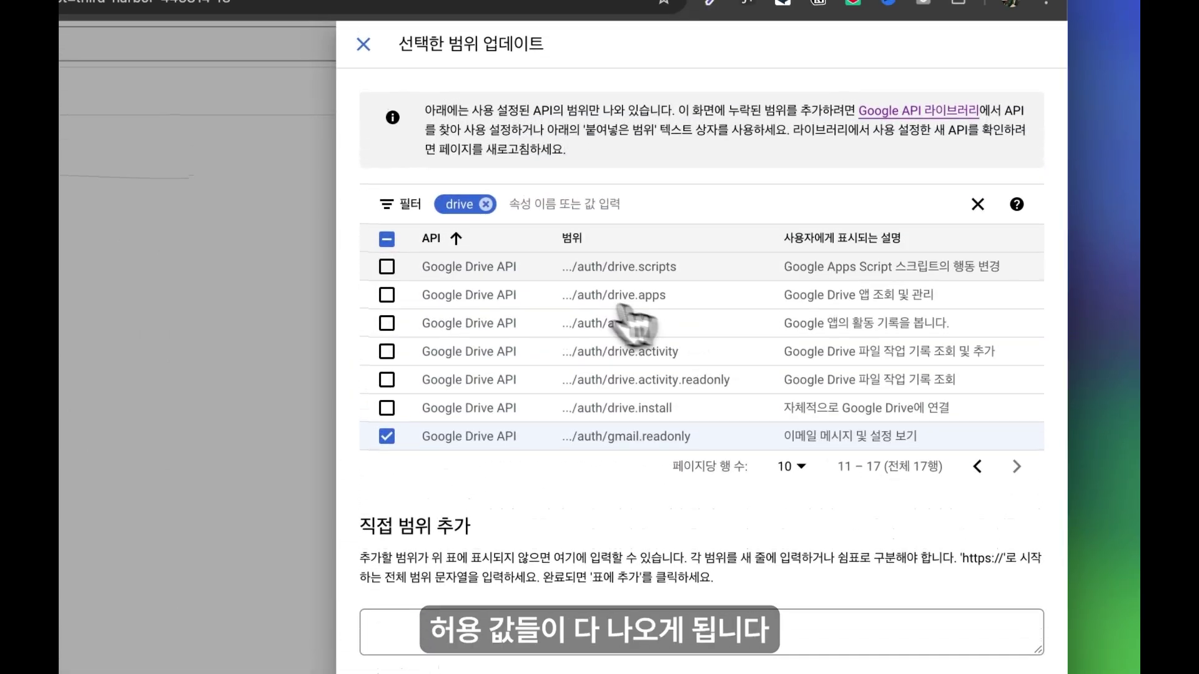
Select the drive-filtered Google Drive API scopes and update the app's selected scopes.
{"action": "left_click", "coordinate": [977, 465]}
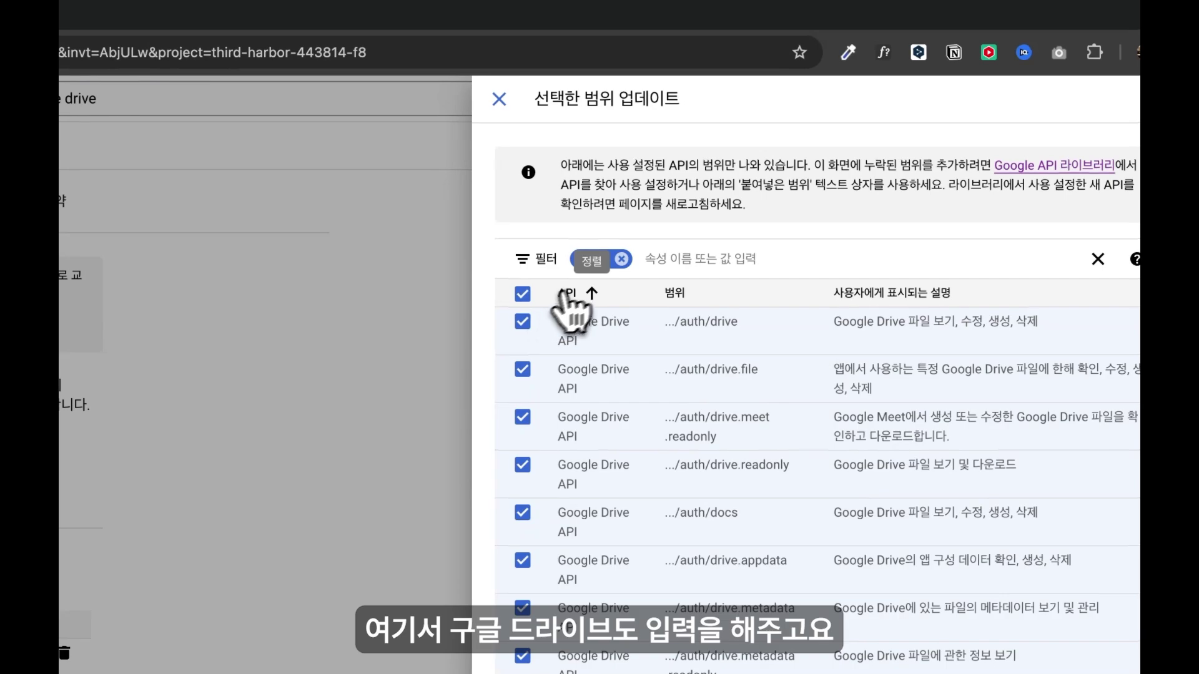
{"action": "scroll", "coordinate": [687, 437], "scroll_direction": "down", "scroll_amount": 5}
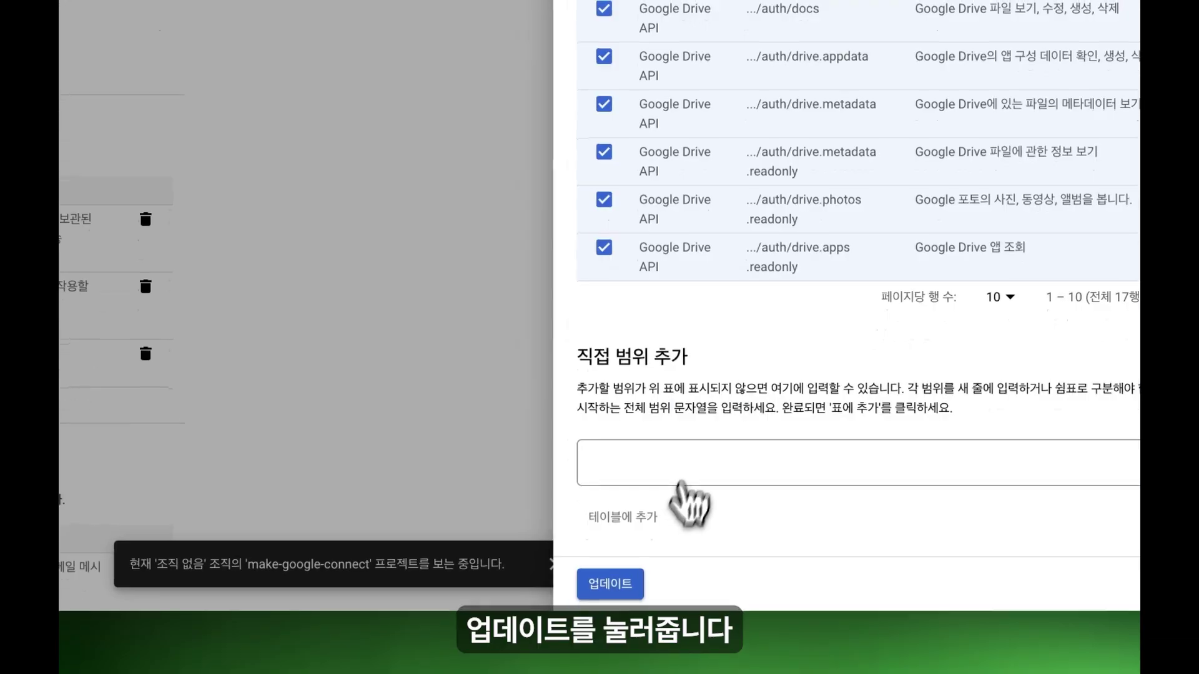
{"action": "left_click", "coordinate": [612, 581]}
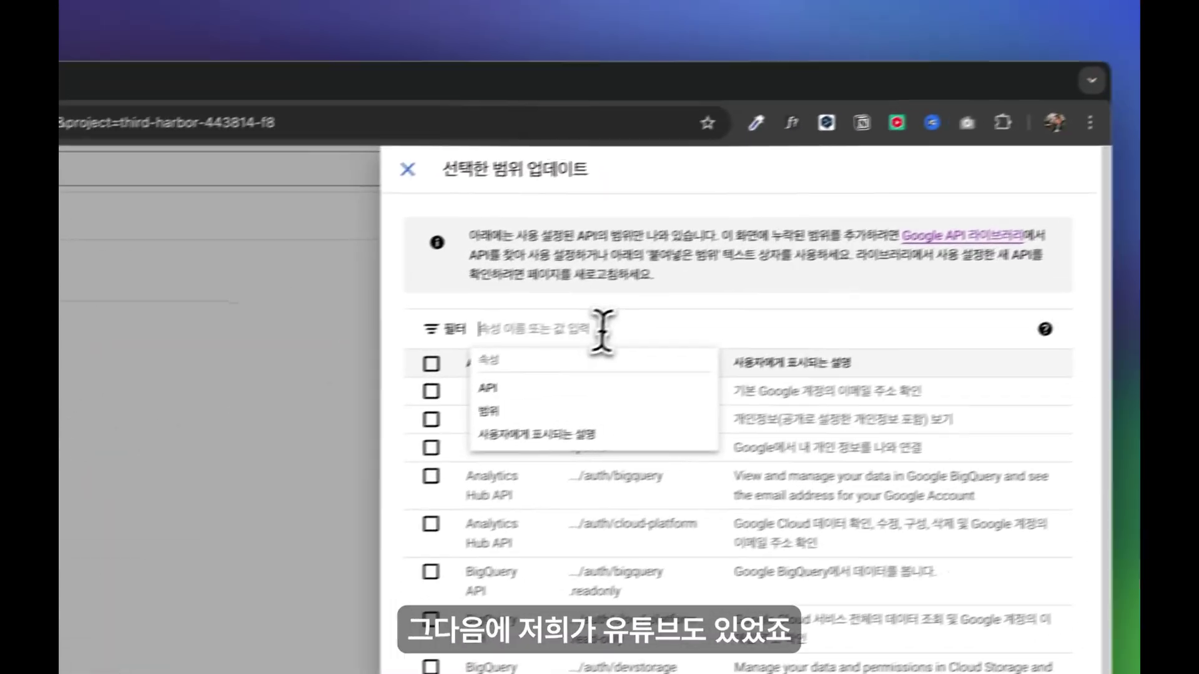
Filter the available scopes by "youtube" and select the resulting YouTube scopes on both result pages.
{"action": "key", "text": "BackSpace"}
{"action": "type", "text": "youtube"}
{"action": "key", "text": "Return"}
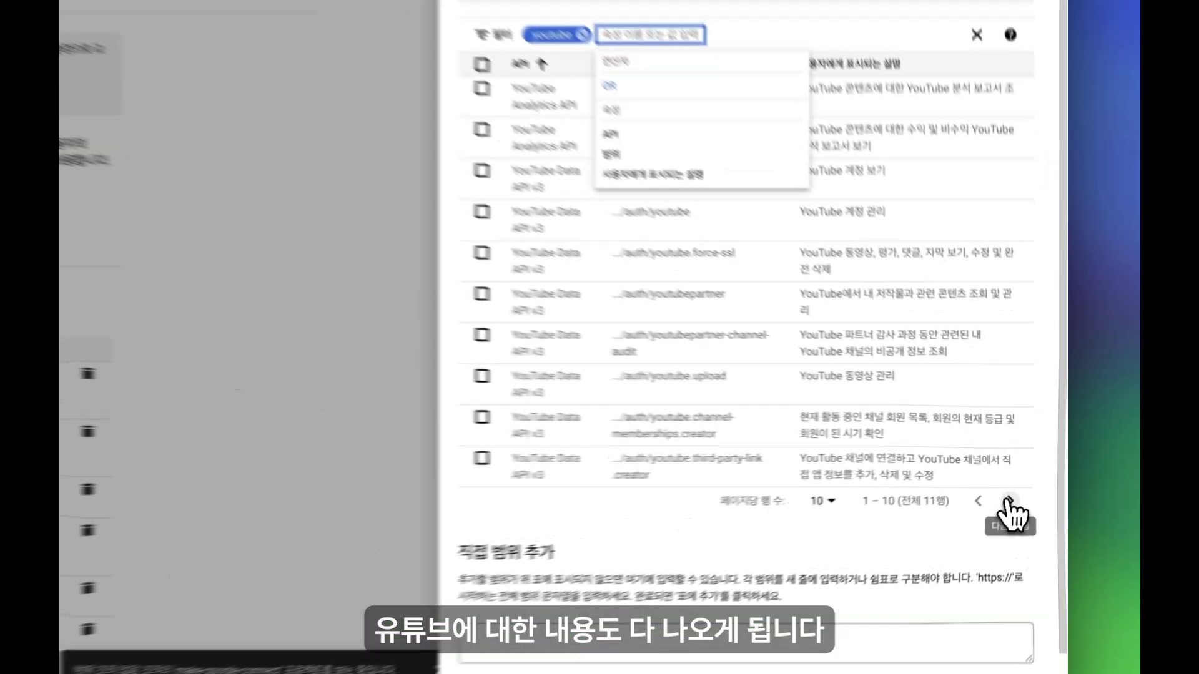
{"action": "left_click", "coordinate": [1033, 478]}
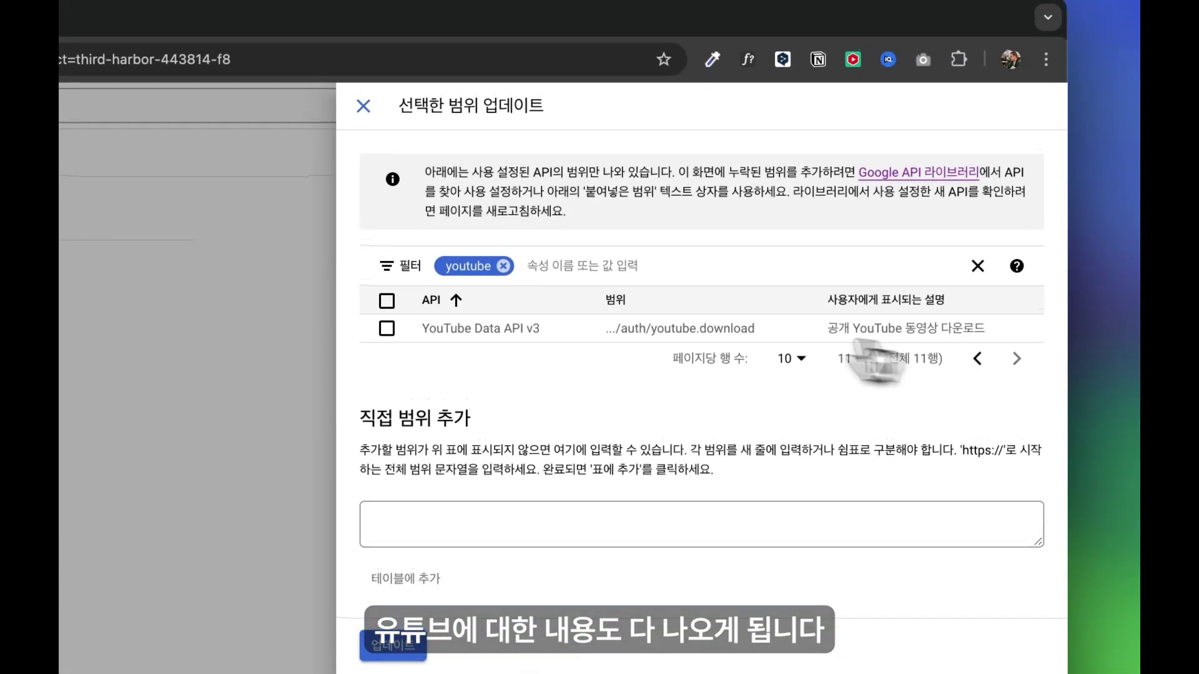
{"action": "left_click", "coordinate": [386, 319]}
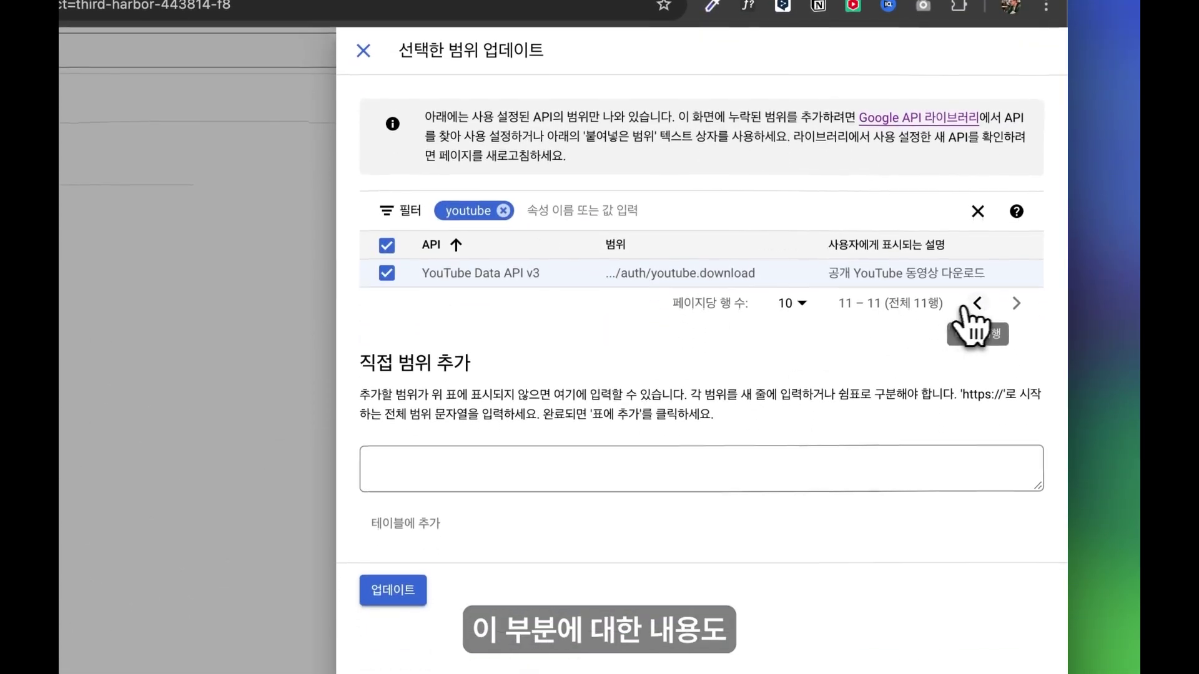
{"action": "left_click", "coordinate": [977, 304]}
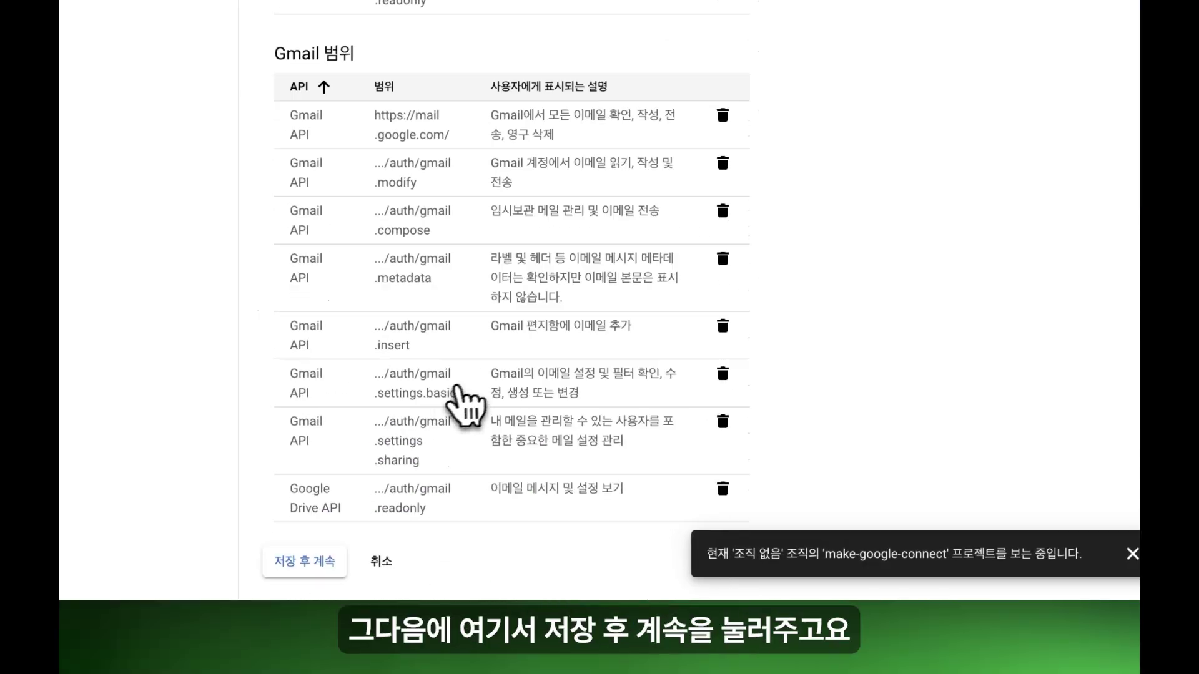
Save the scopes, add the account's e-mail address as a test user, and save to continue to the summary.
{"action": "left_click", "coordinate": [307, 560]}
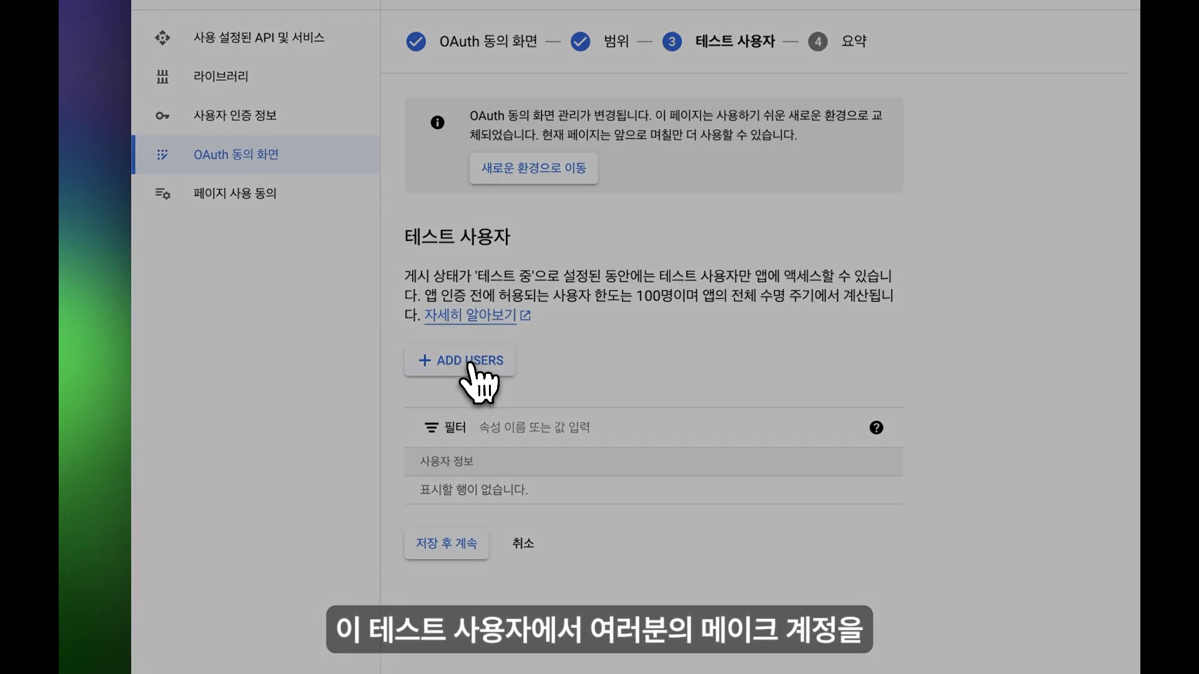
{"action": "left_click", "coordinate": [499, 362]}
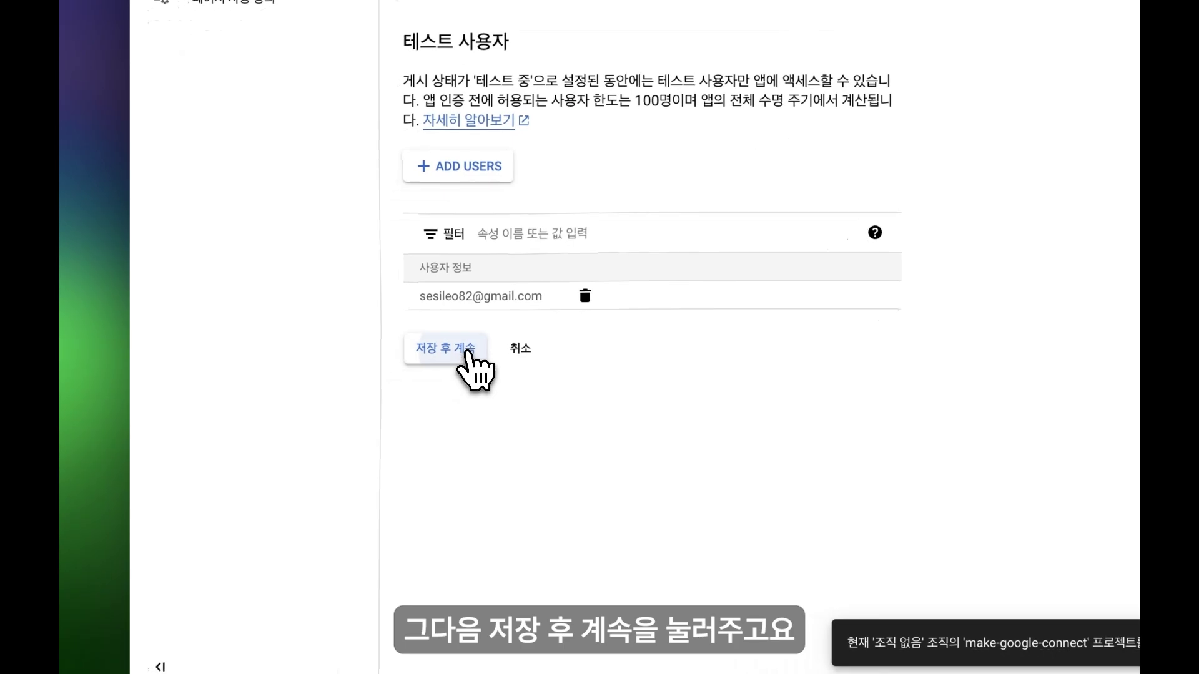
{"action": "left_click", "coordinate": [468, 352]}
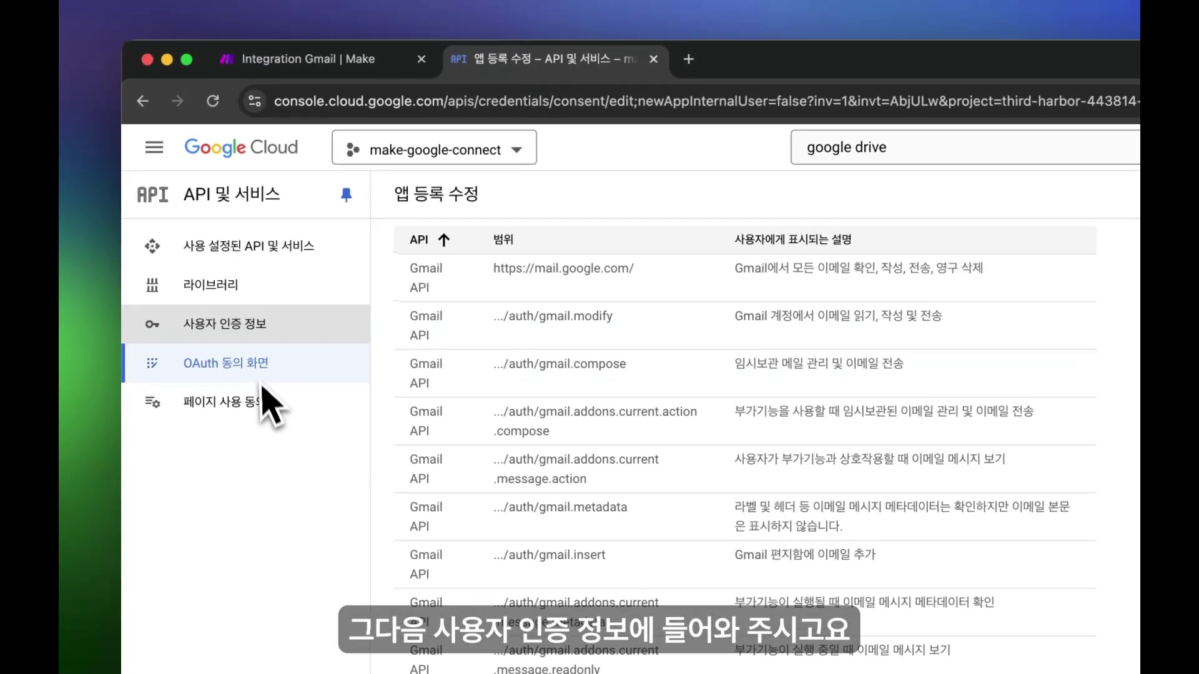
Start a new OAuth client ID in the project's credentials with application type 웹 애플리케이션 and the name "make app".
{"action": "left_click", "coordinate": [257, 337]}
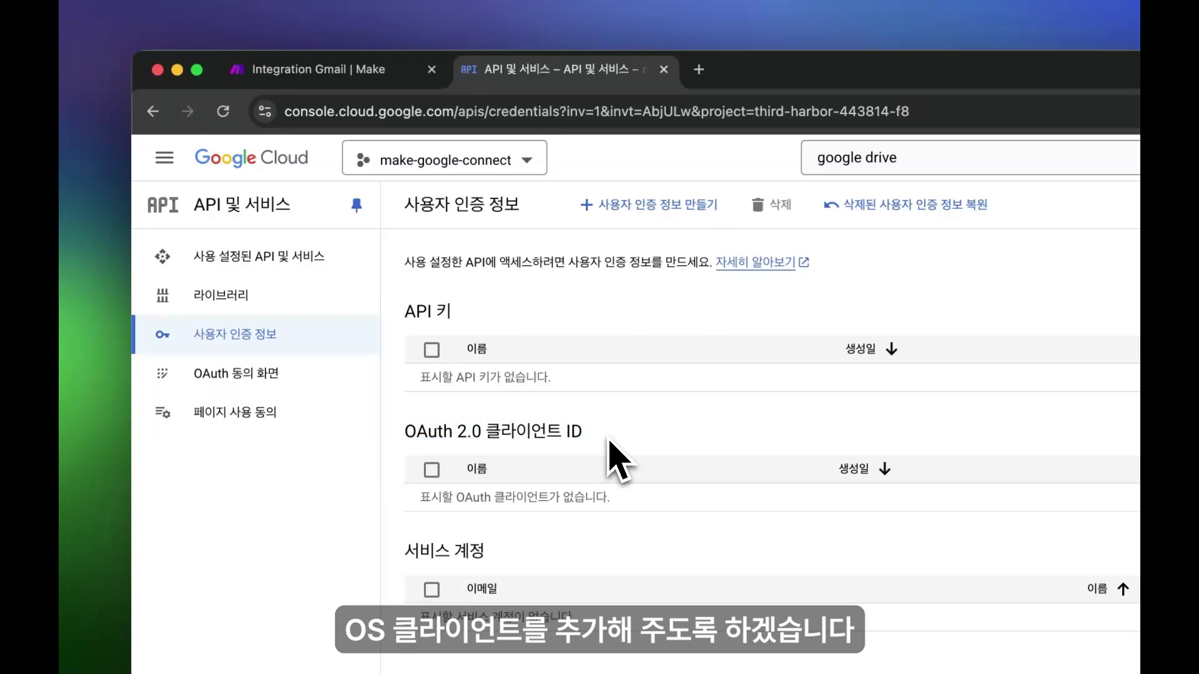
{"action": "left_click", "coordinate": [682, 215]}
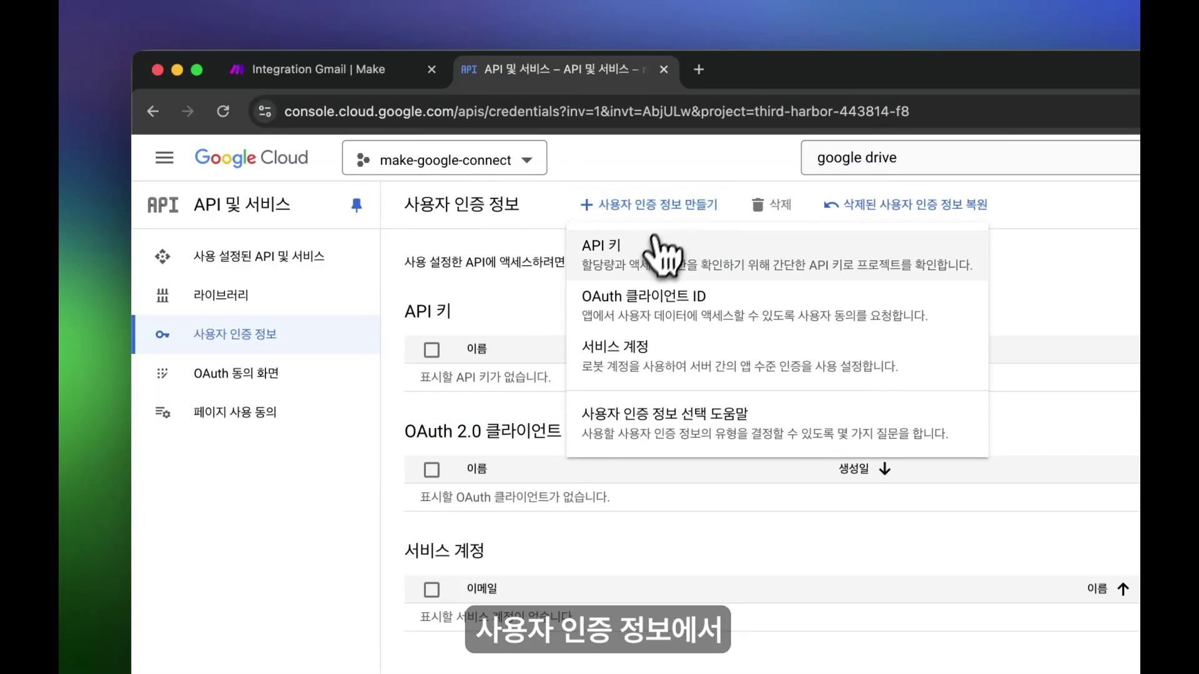
{"action": "left_click", "coordinate": [637, 303]}
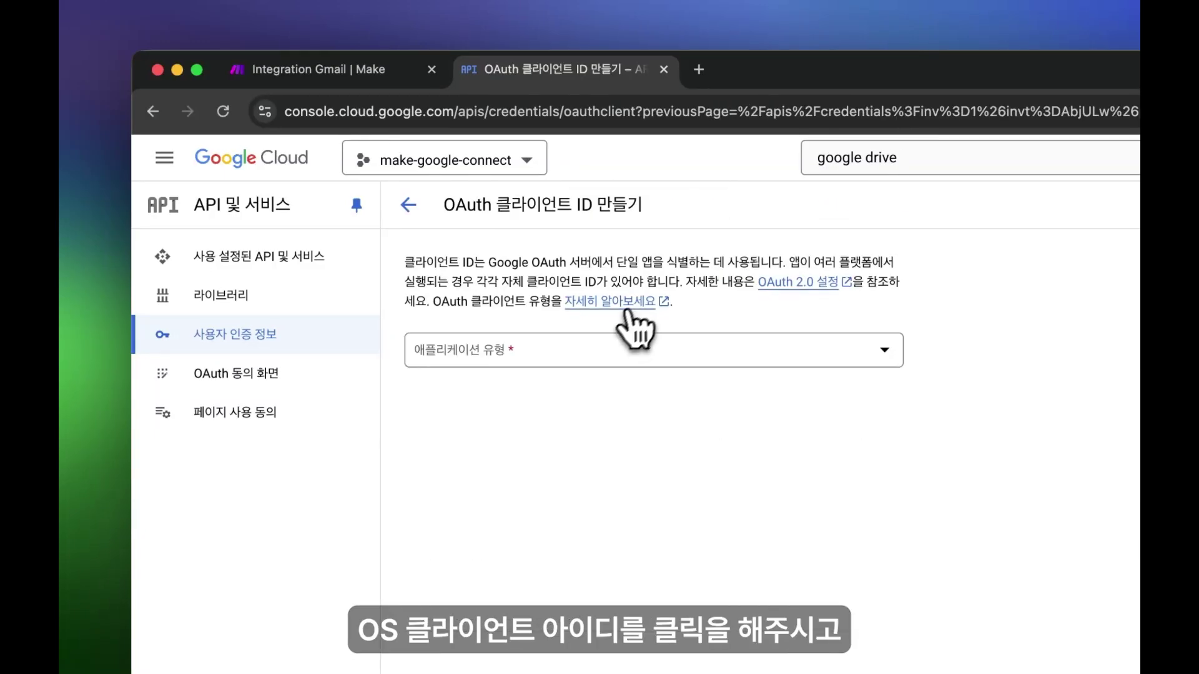
{"action": "left_click", "coordinate": [580, 353]}
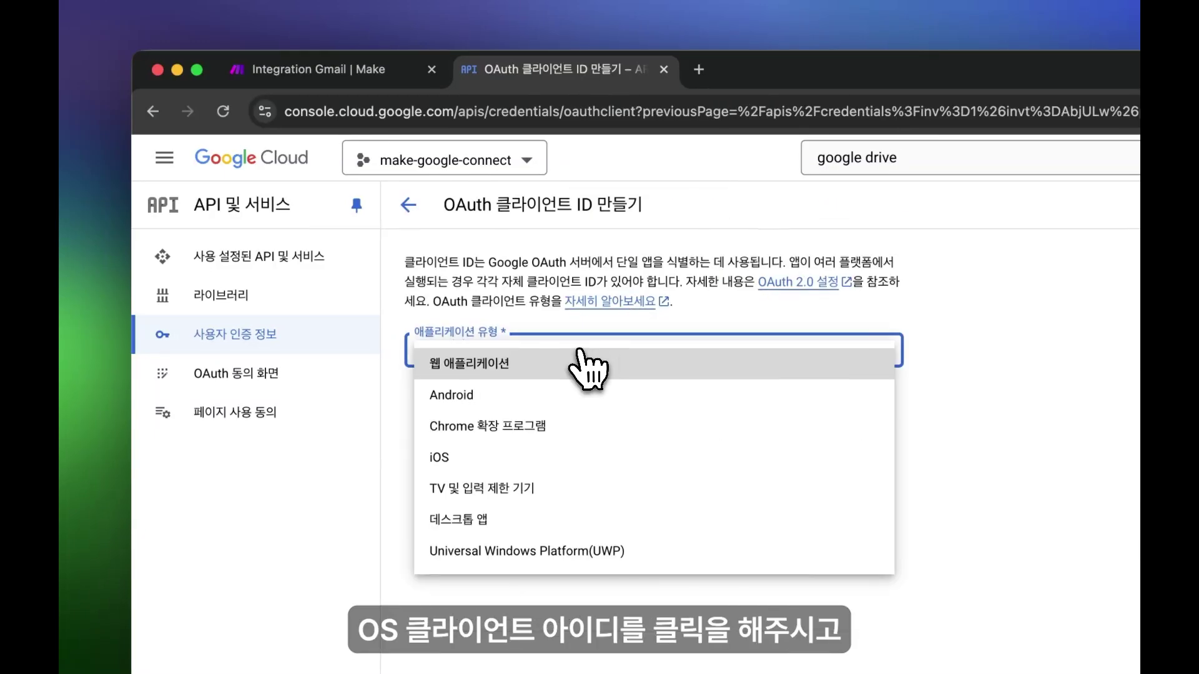
{"action": "left_click", "coordinate": [450, 369]}
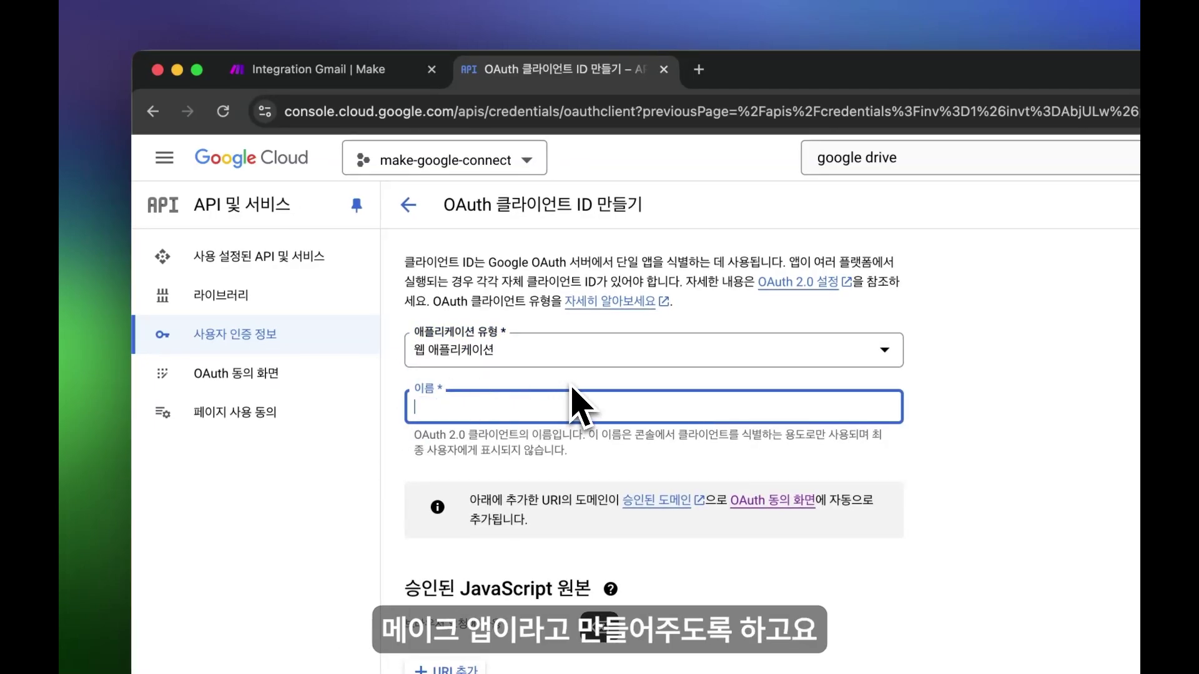
{"action": "type", "text": "make app"}
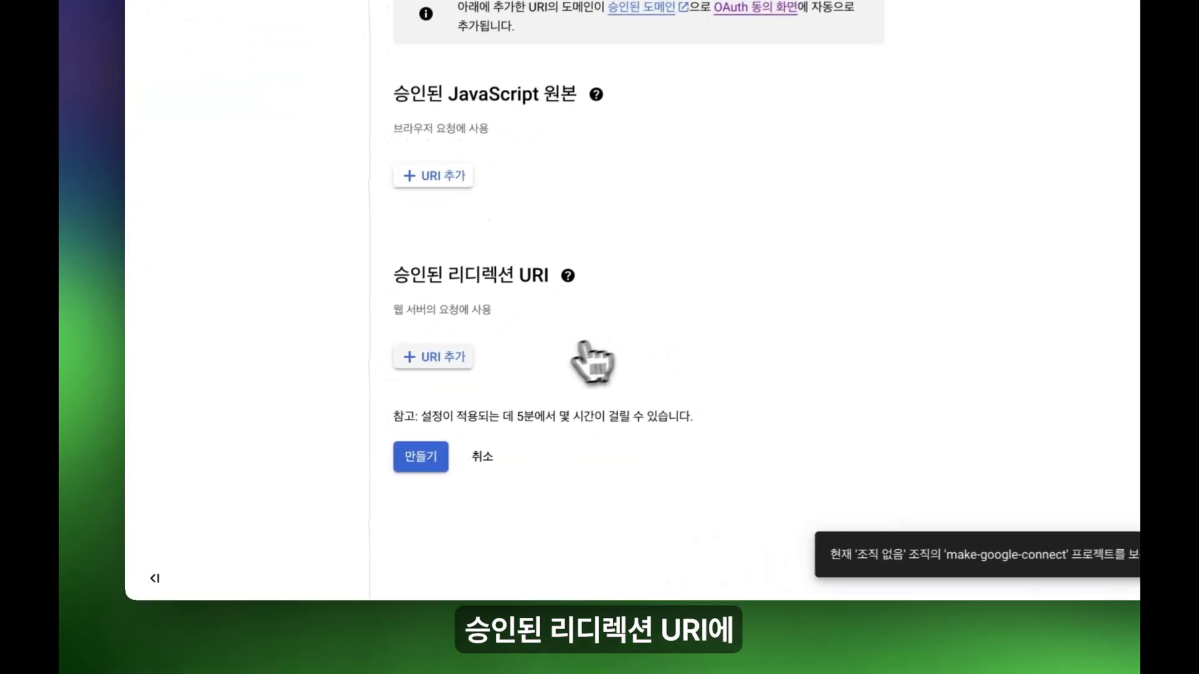
{"action": "left_click", "coordinate": [287, 476]}
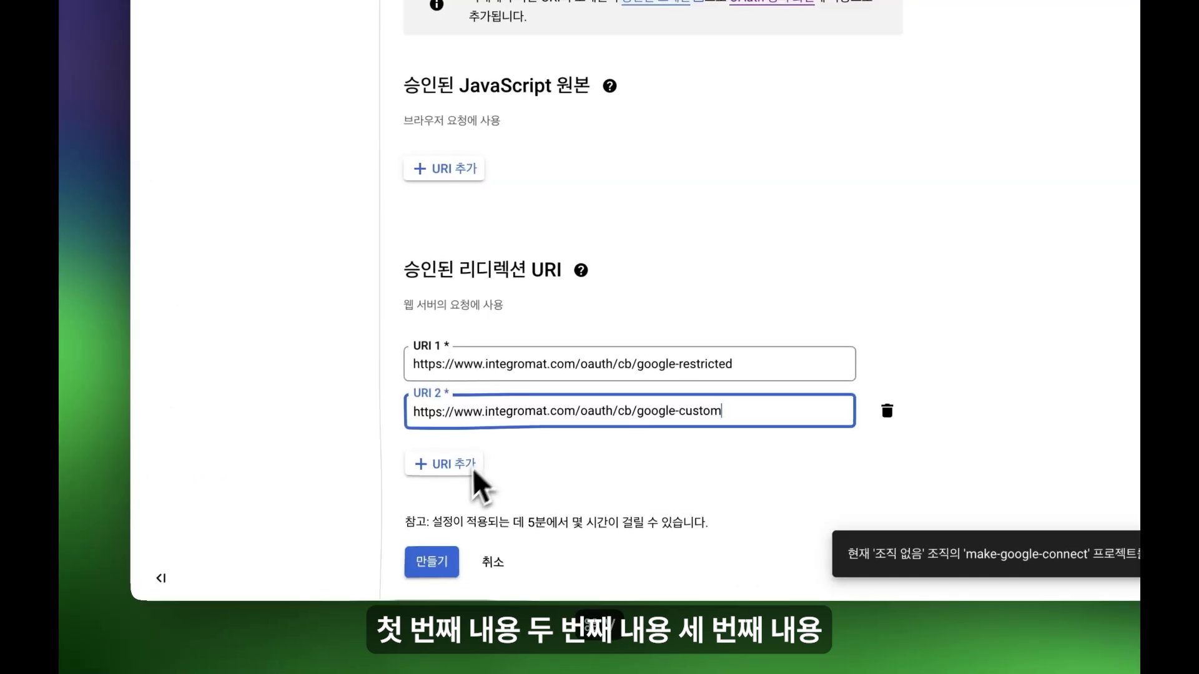
{"action": "left_click", "coordinate": [400, 463]}
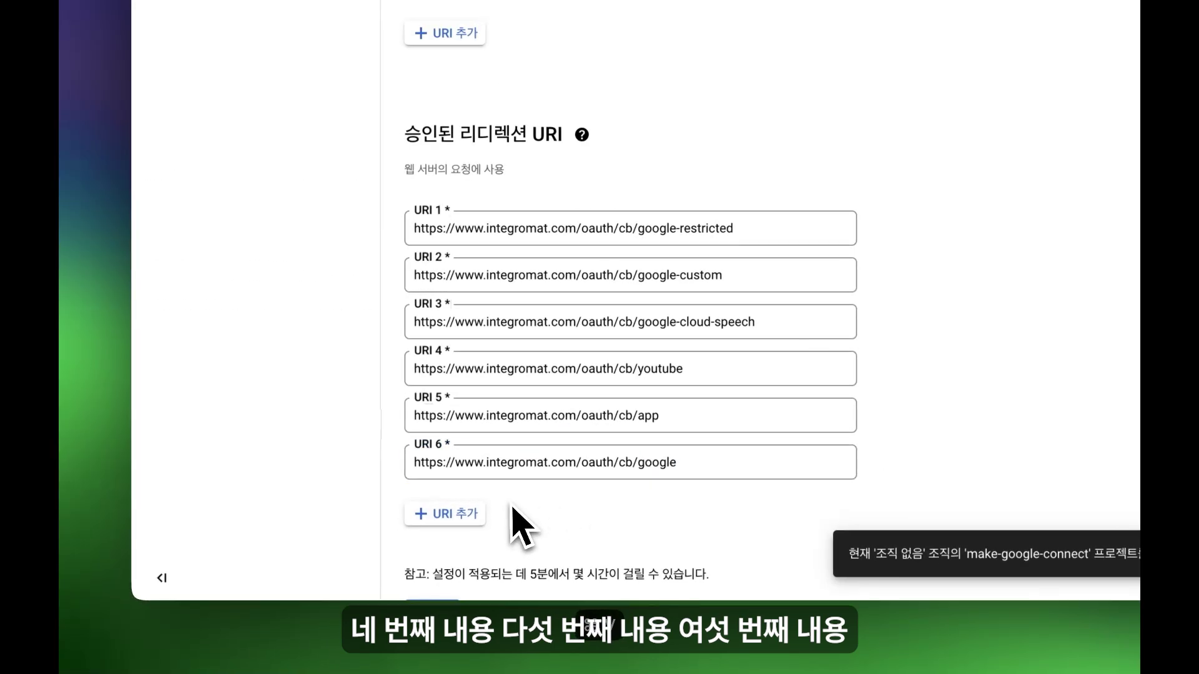
{"action": "scroll", "coordinate": [63, 449], "scroll_direction": "down", "scroll_amount": 1}
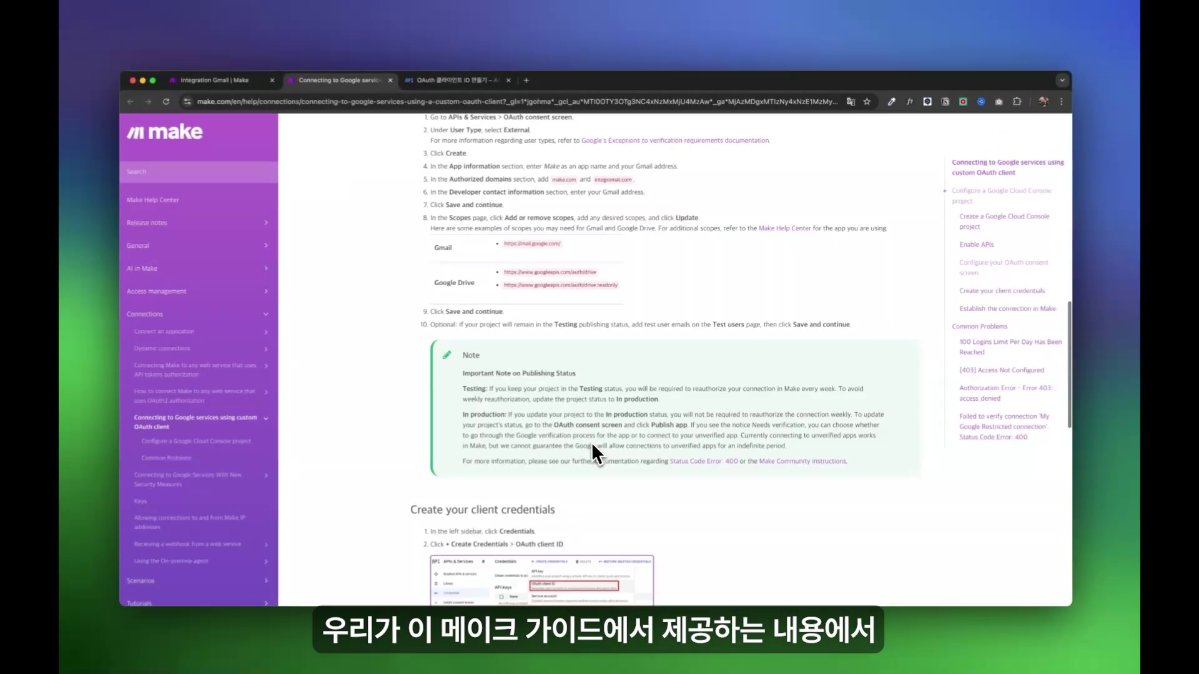
Check the redirect URIs against the list in Make's Google connection guide and create the OAuth client.
{"action": "scroll", "coordinate": [590, 442], "scroll_direction": "down", "scroll_amount": 10}
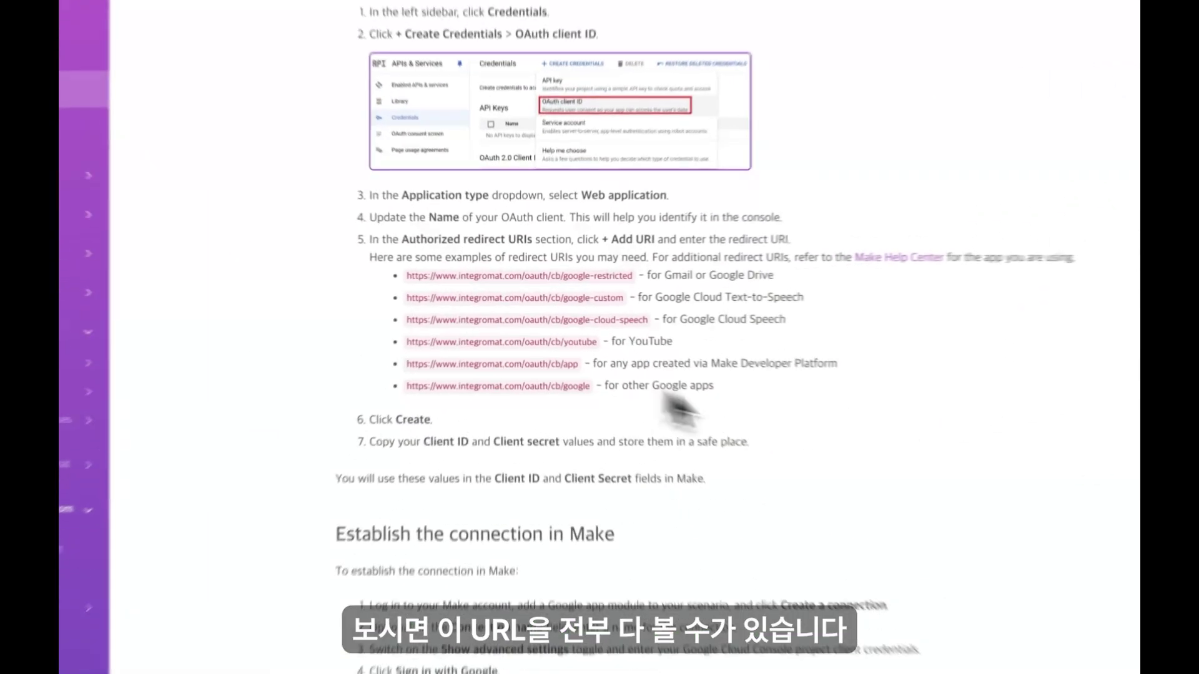
{"action": "left_click_drag", "start_coordinate": [713, 388], "coordinate": [400, 281]}
{"action": "left_click", "coordinate": [382, 276]}
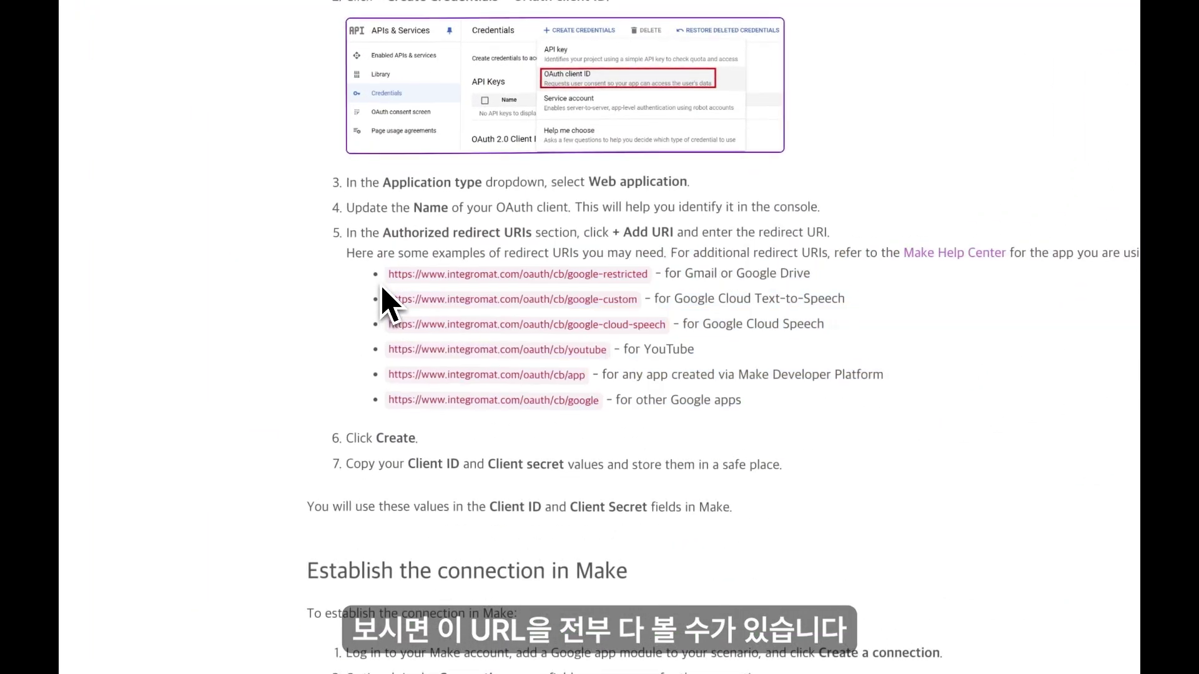
{"action": "left_click", "coordinate": [780, 419]}
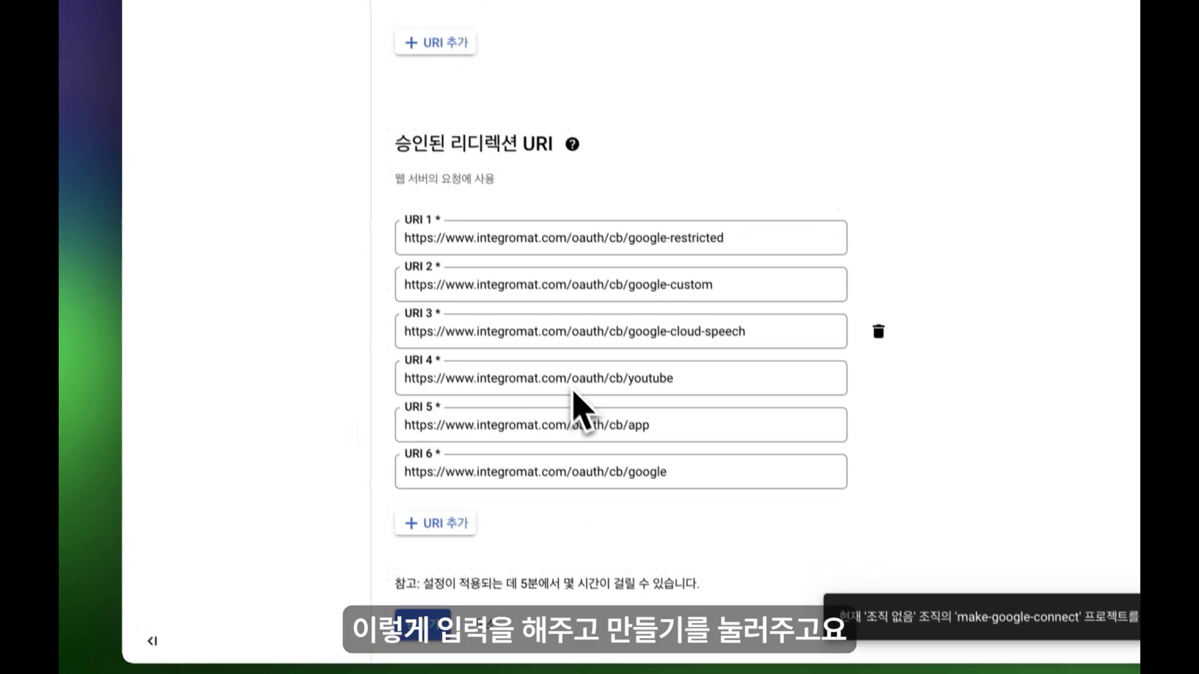
{"action": "scroll", "coordinate": [575, 407], "scroll_direction": "down", "scroll_amount": 3}
{"action": "left_click", "coordinate": [437, 583]}
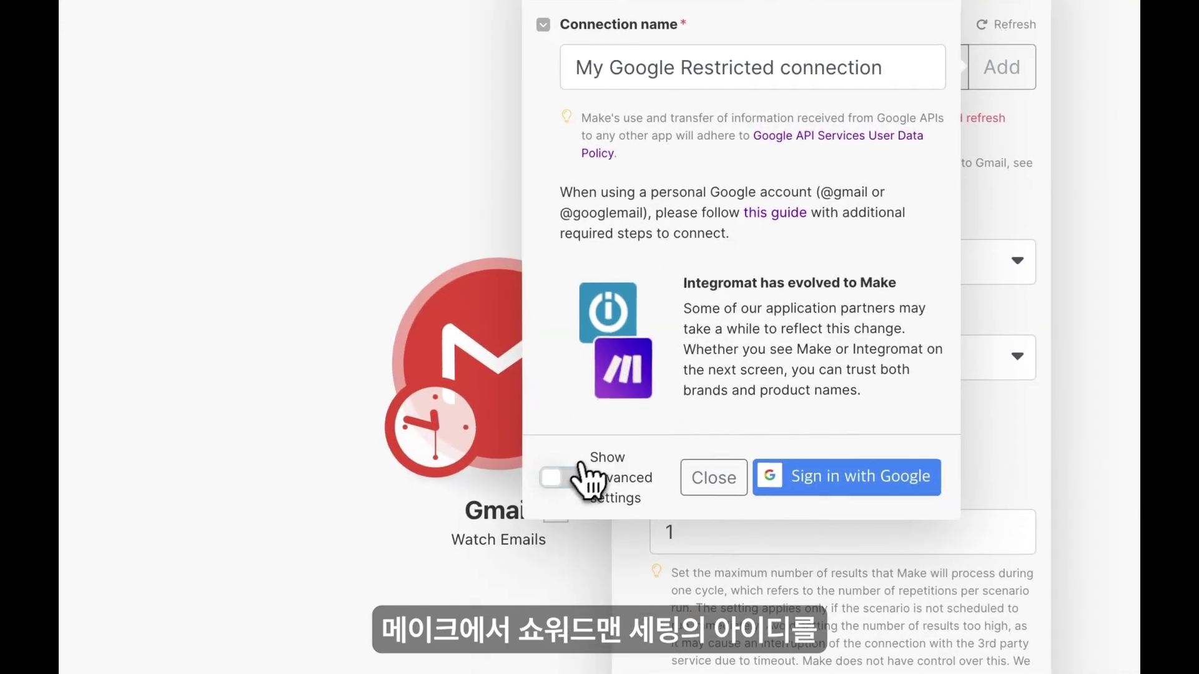
Show the advanced settings of Make's Gmail connection and paste the OAuth client ID into the Client ID field.
{"action": "left_click", "coordinate": [603, 523]}
{"action": "left_click", "coordinate": [637, 321]}
{"action": "key", "text": "ctrl+v"}
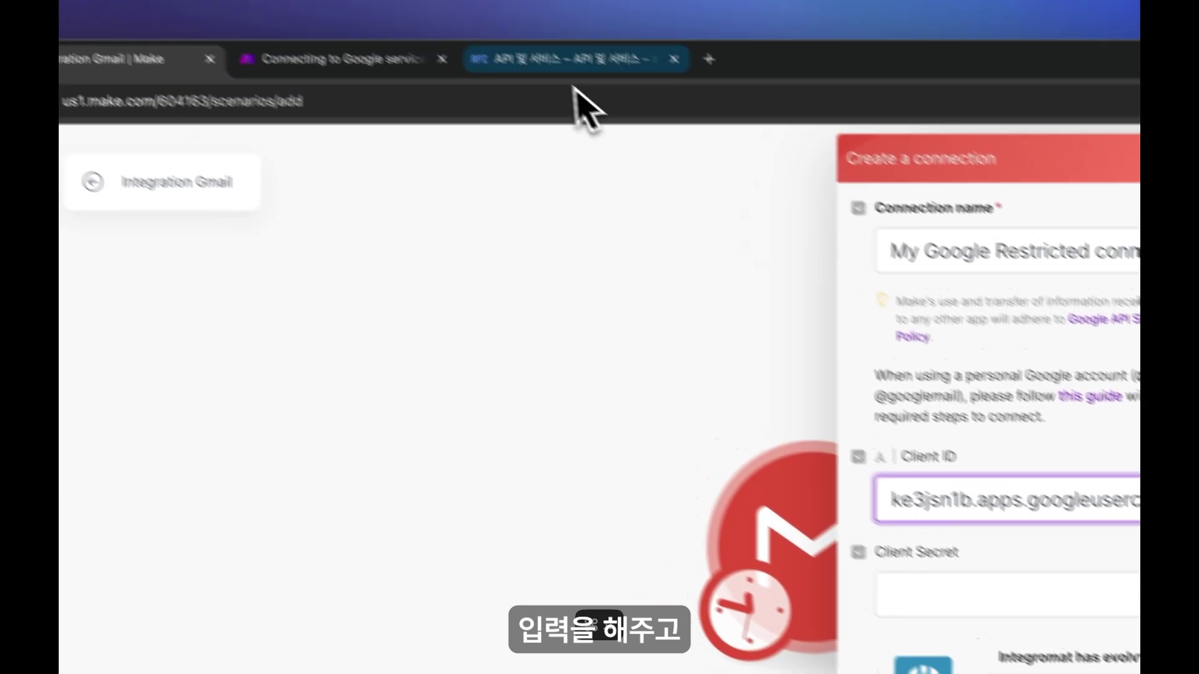
Copy the client secret from the created OAuth client in Google Cloud and paste it into Make's Client Secret field.
{"action": "left_click", "coordinate": [592, 30]}
{"action": "left_click", "coordinate": [750, 430]}
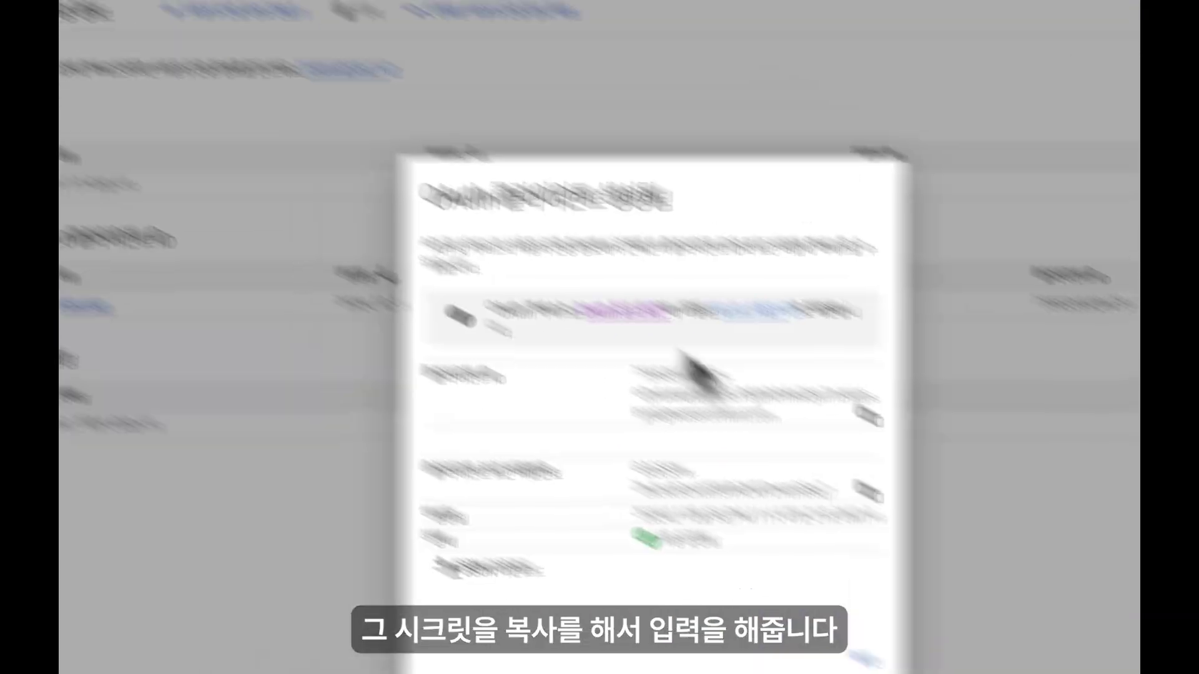
{"action": "left_click", "coordinate": [268, 59]}
{"action": "left_click", "coordinate": [657, 445]}
{"action": "key", "text": "ctrl+v"}
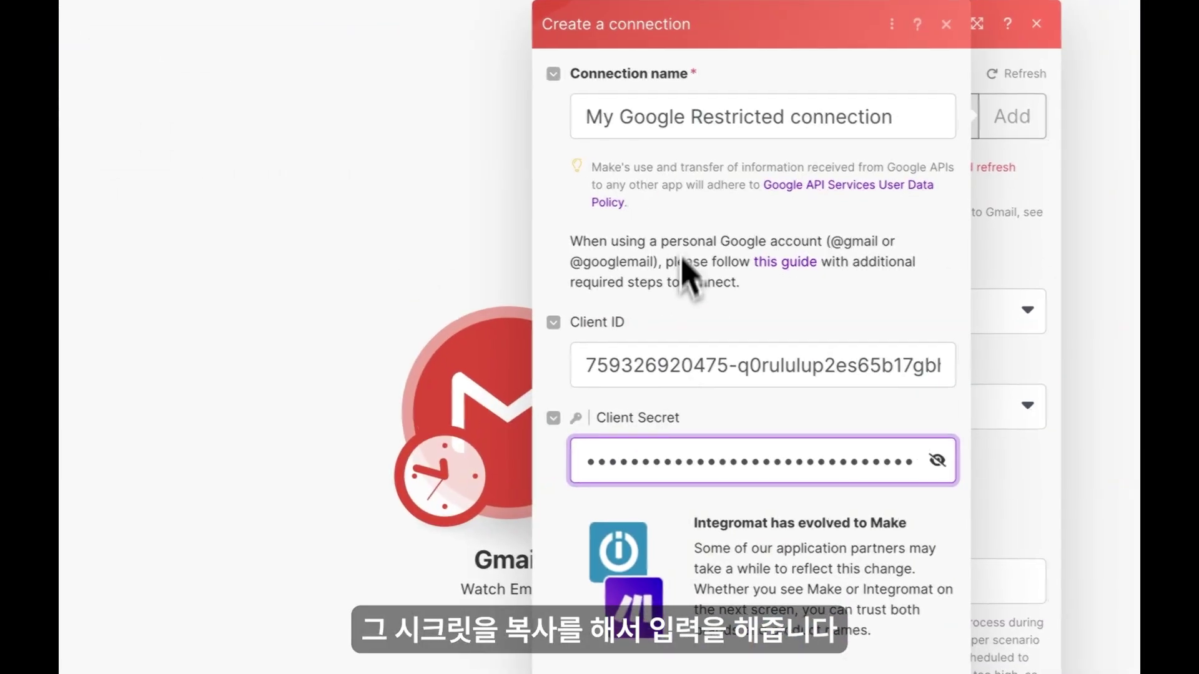
Rename the Gmail connection to "test" and start the Google sign-in for it.
{"action": "triple_click", "coordinate": [750, 122]}
{"action": "key", "text": "BackSpace"}
{"action": "type", "text": "test"}
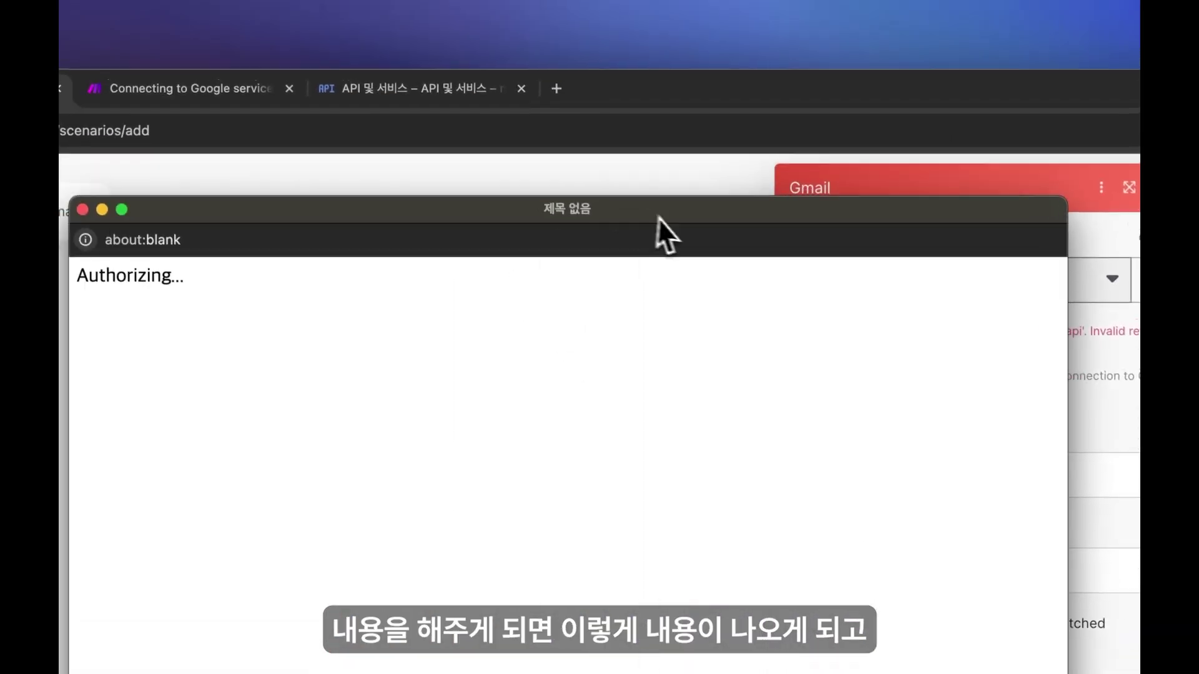
{"action": "left_click_drag", "start_coordinate": [658, 217], "coordinate": [751, 179]}
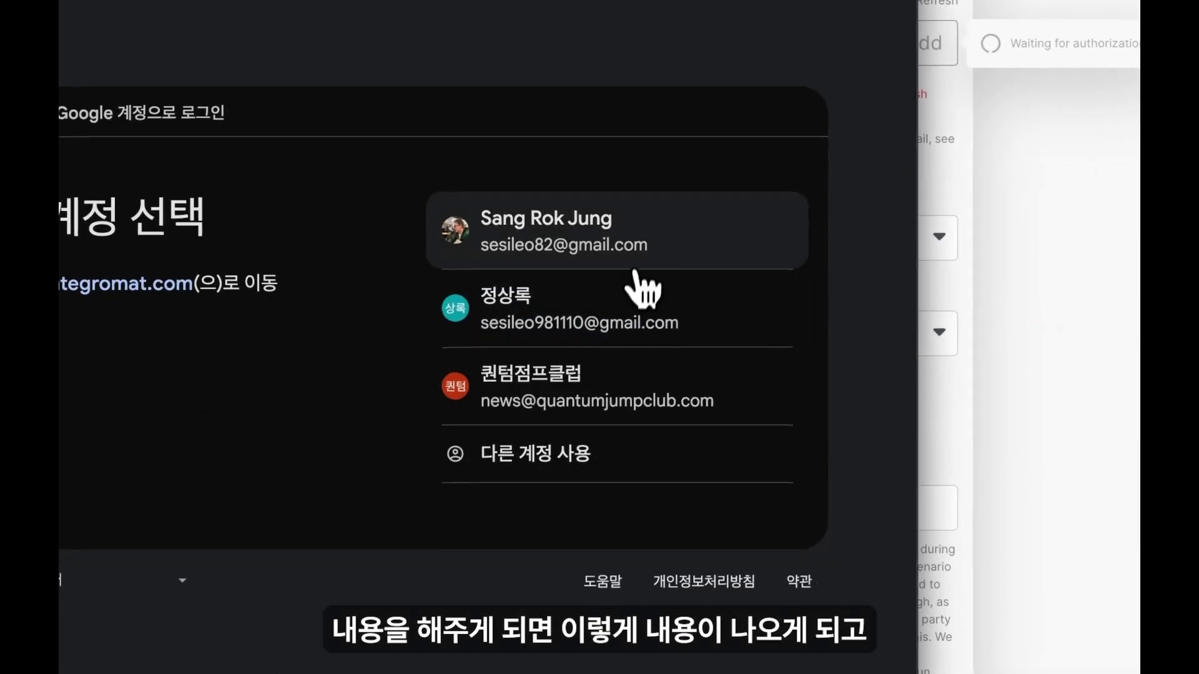
Sign in with the test user's Google account, continue past the unverified-app warning, and grant integromat.com full Gmail access.
{"action": "left_click", "coordinate": [640, 239]}
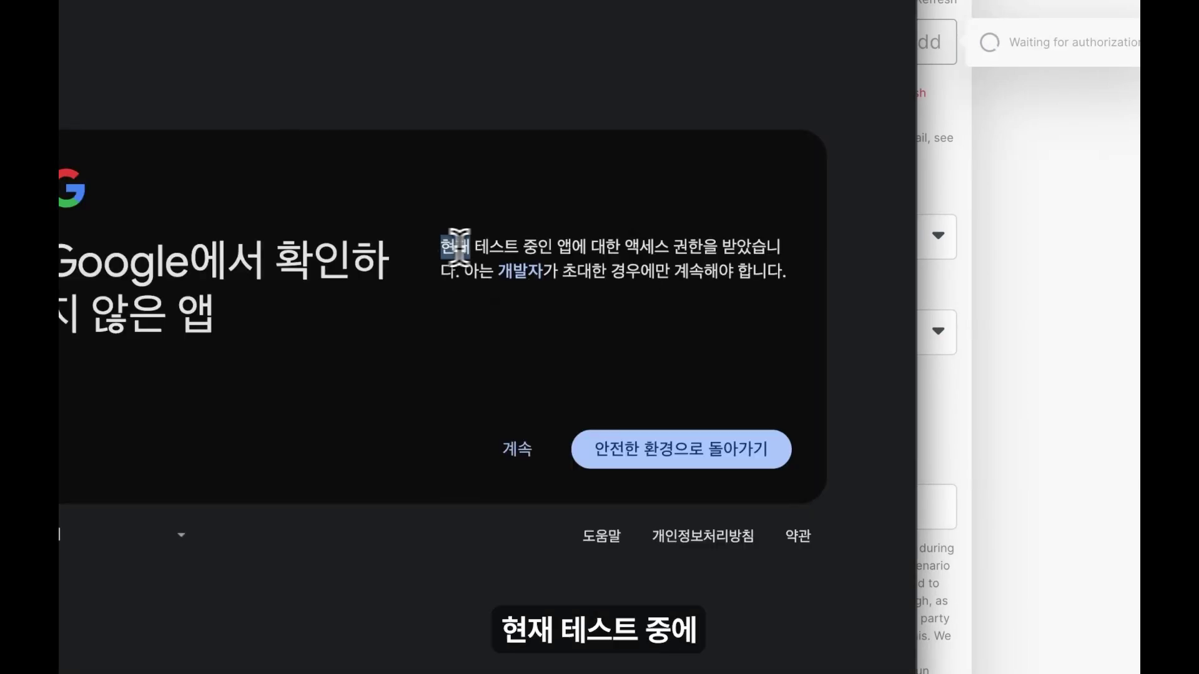
{"action": "left_click_drag", "start_coordinate": [744, 271], "coordinate": [776, 276]}
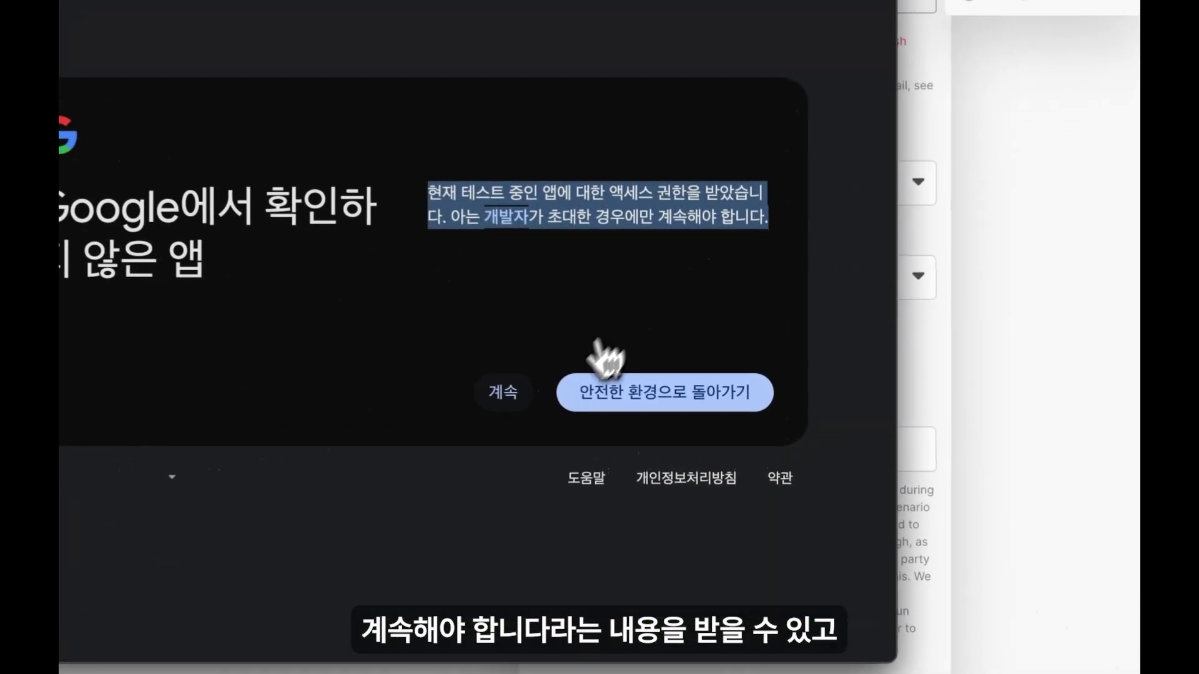
{"action": "left_click", "coordinate": [507, 412]}
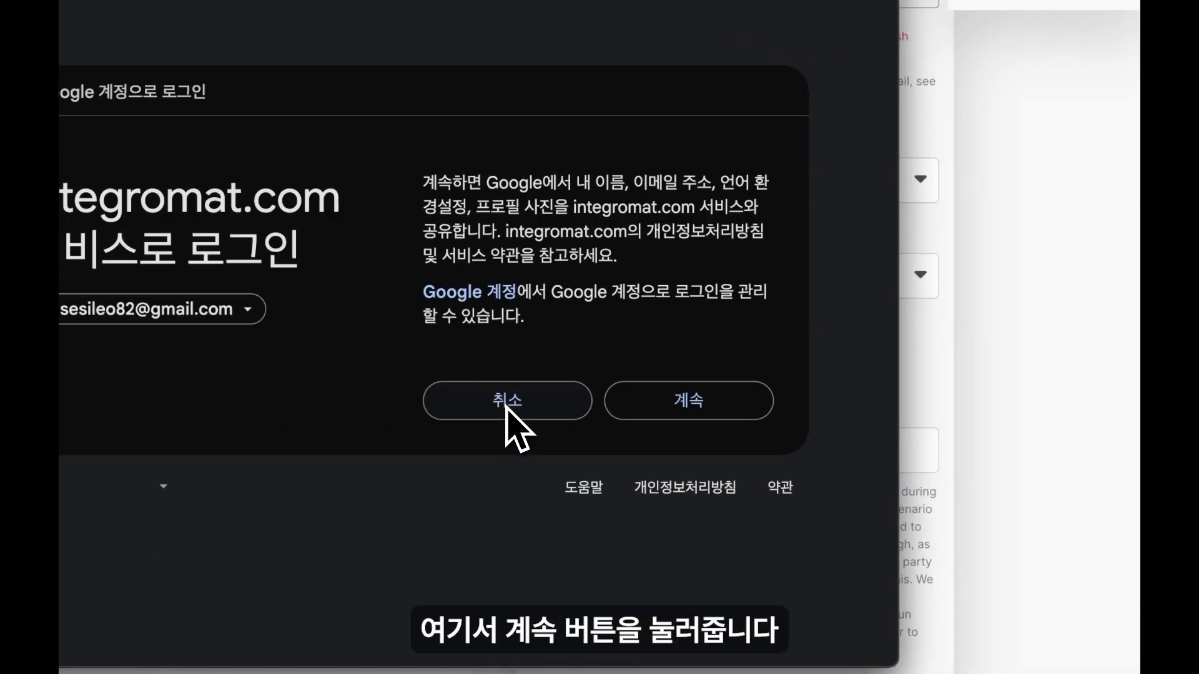
{"action": "left_click", "coordinate": [674, 409]}
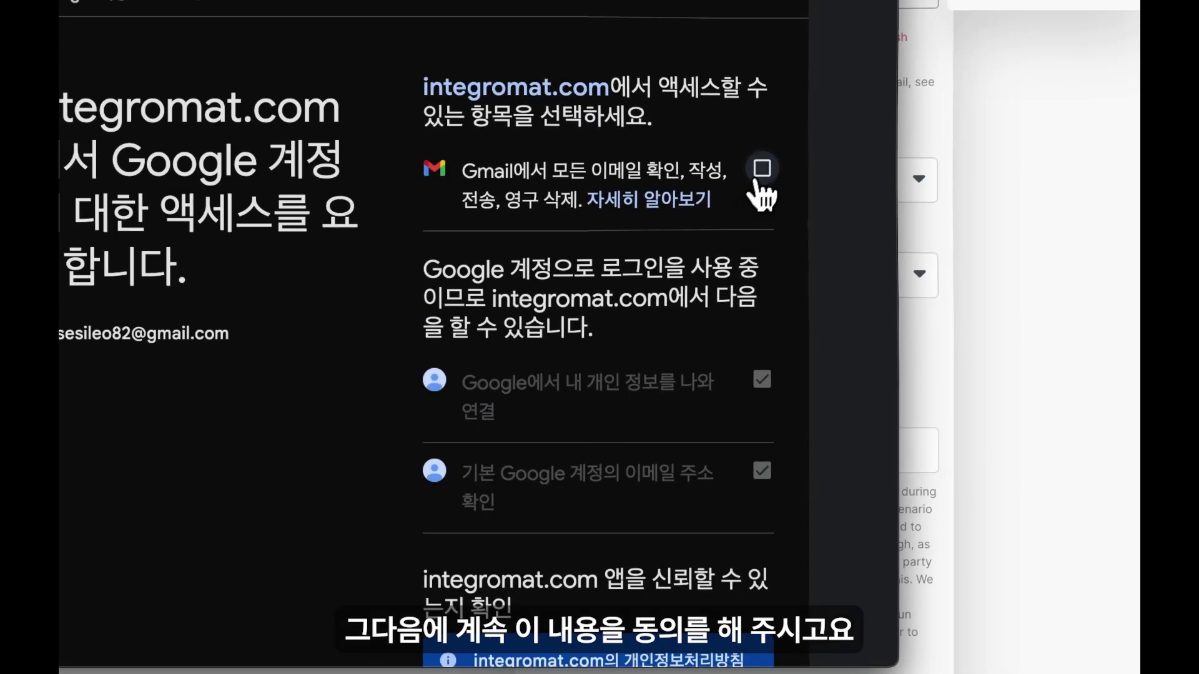
{"action": "scroll", "coordinate": [650, 313], "scroll_direction": "down", "scroll_amount": 6}
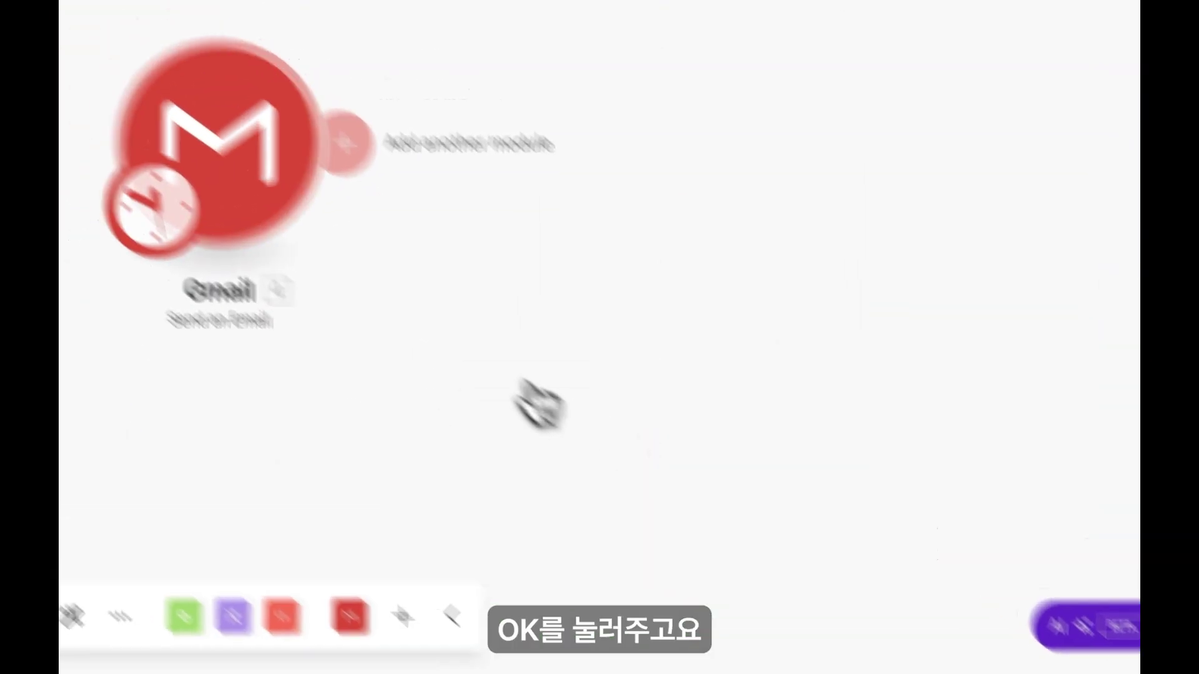
Run only the Gmail Send an Email module and inspect the input and output of its operation.
{"action": "right_click", "coordinate": [405, 306]}
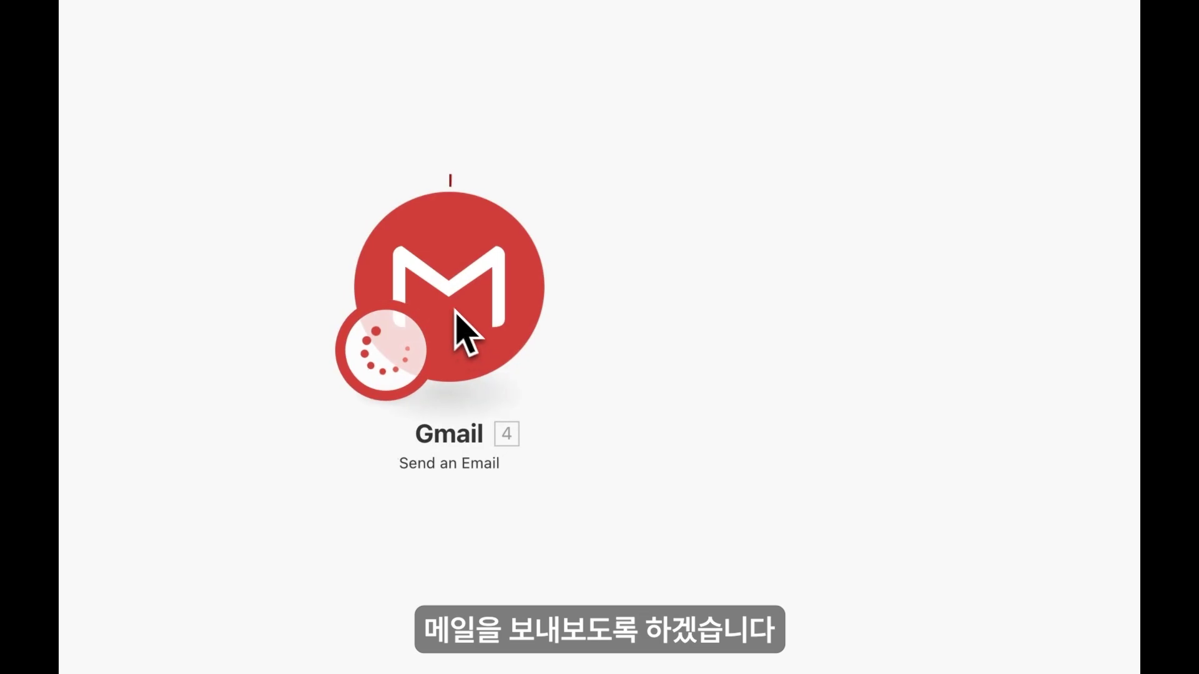
{"action": "left_click_drag", "start_coordinate": [580, 320], "coordinate": [868, 344]}
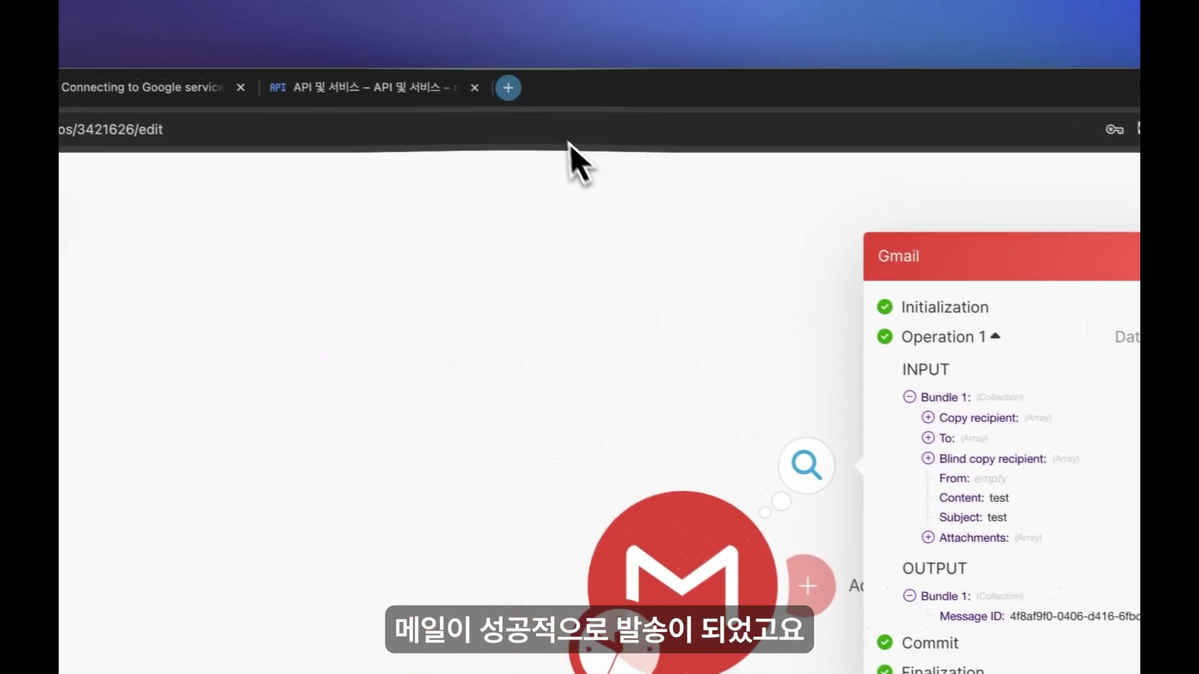
Open a new browser tab, and replace the Gmail module with Google Drive's Create a Folder module.
{"action": "key", "text": "super+t"}
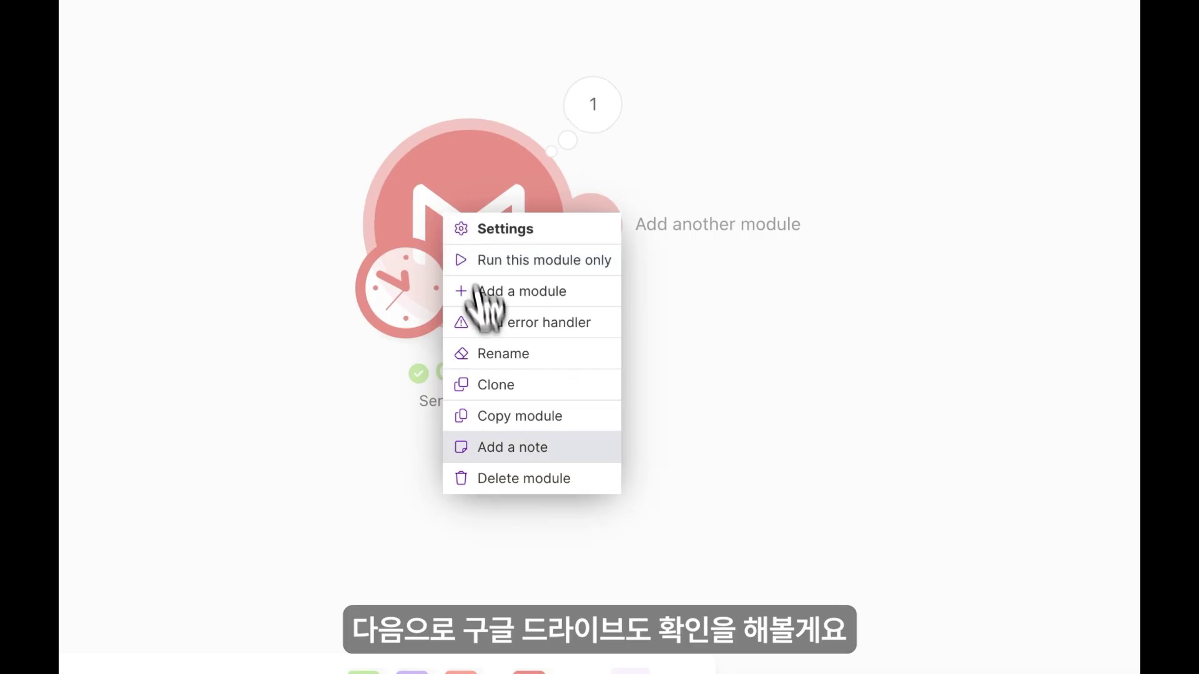
{"action": "left_click", "coordinate": [525, 477]}
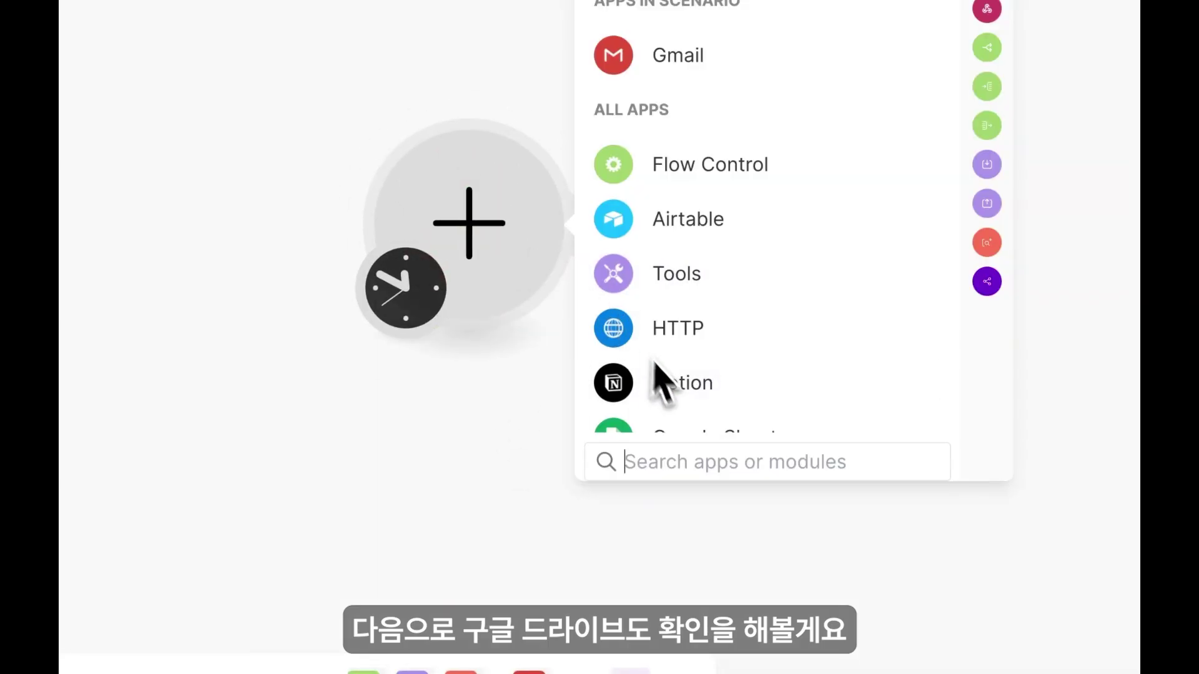
{"action": "type", "text": "google drive"}
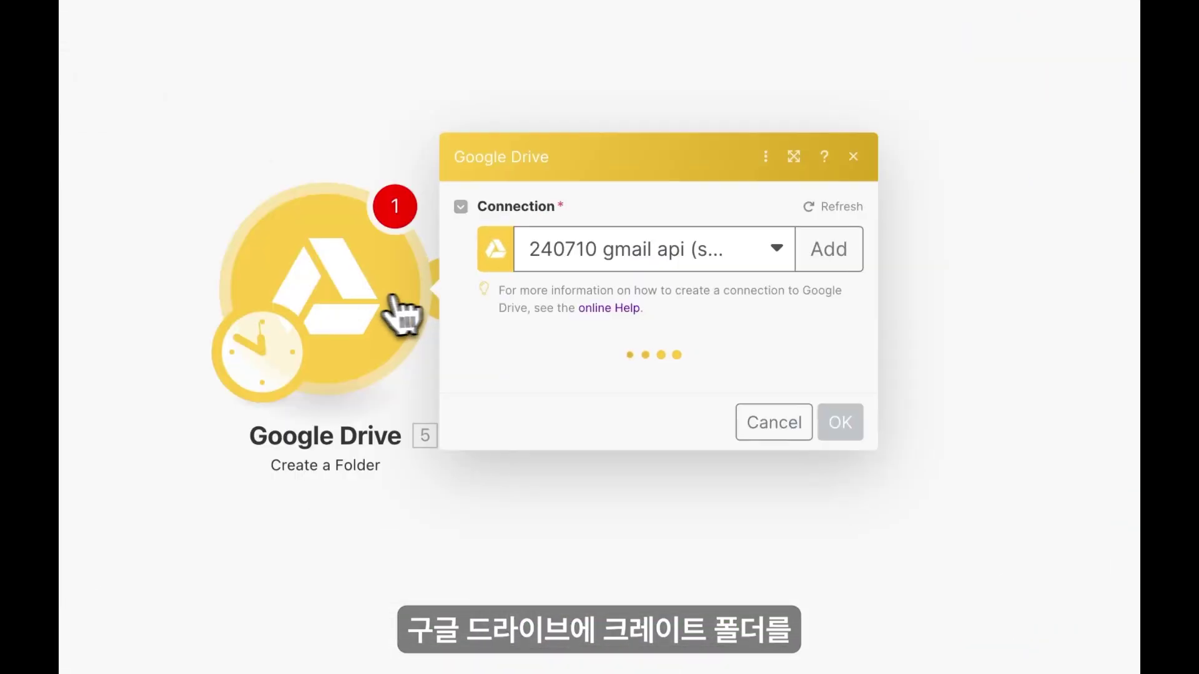
Create a Google Drive connection named "test", show its advanced settings, and paste the OAuth client ID and client secret.
{"action": "left_click", "coordinate": [589, 391]}
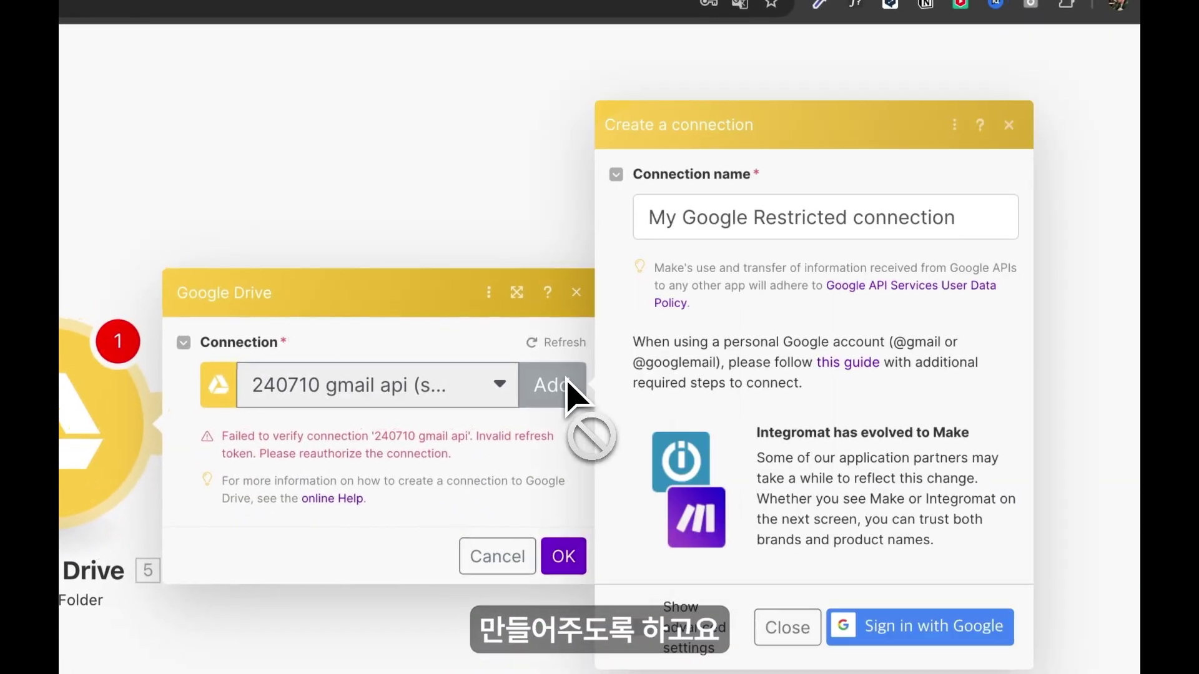
{"action": "type", "text": "test"}
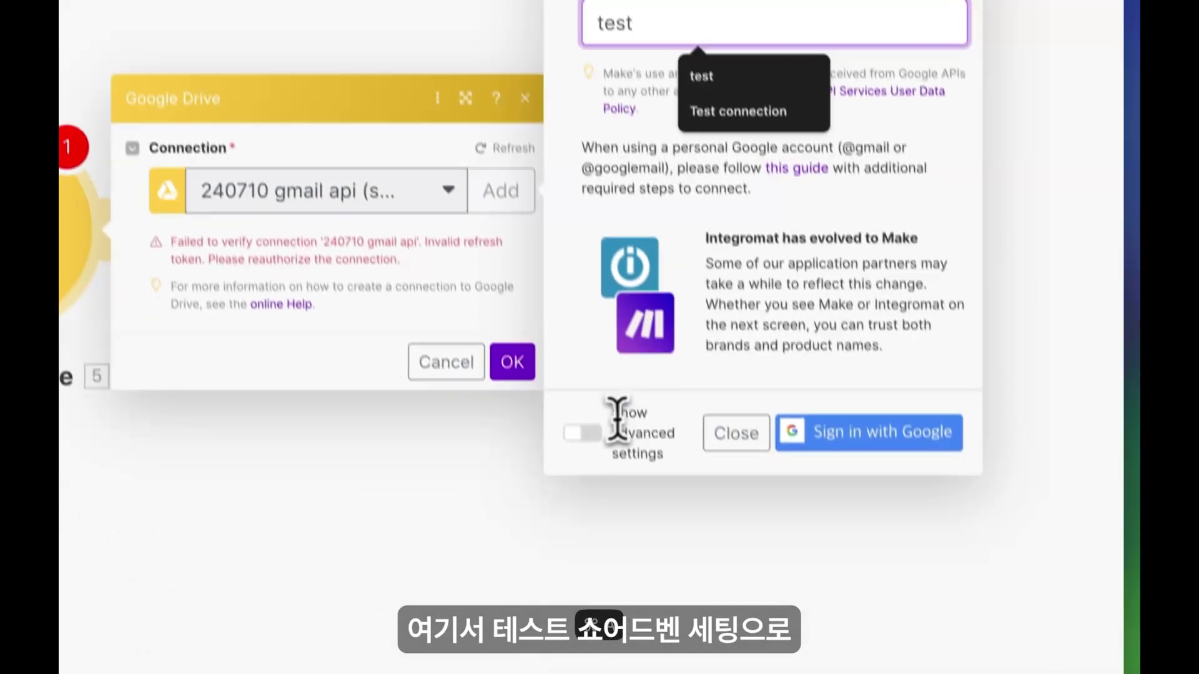
{"action": "left_click", "coordinate": [637, 627]}
{"action": "left_click", "coordinate": [684, 390]}
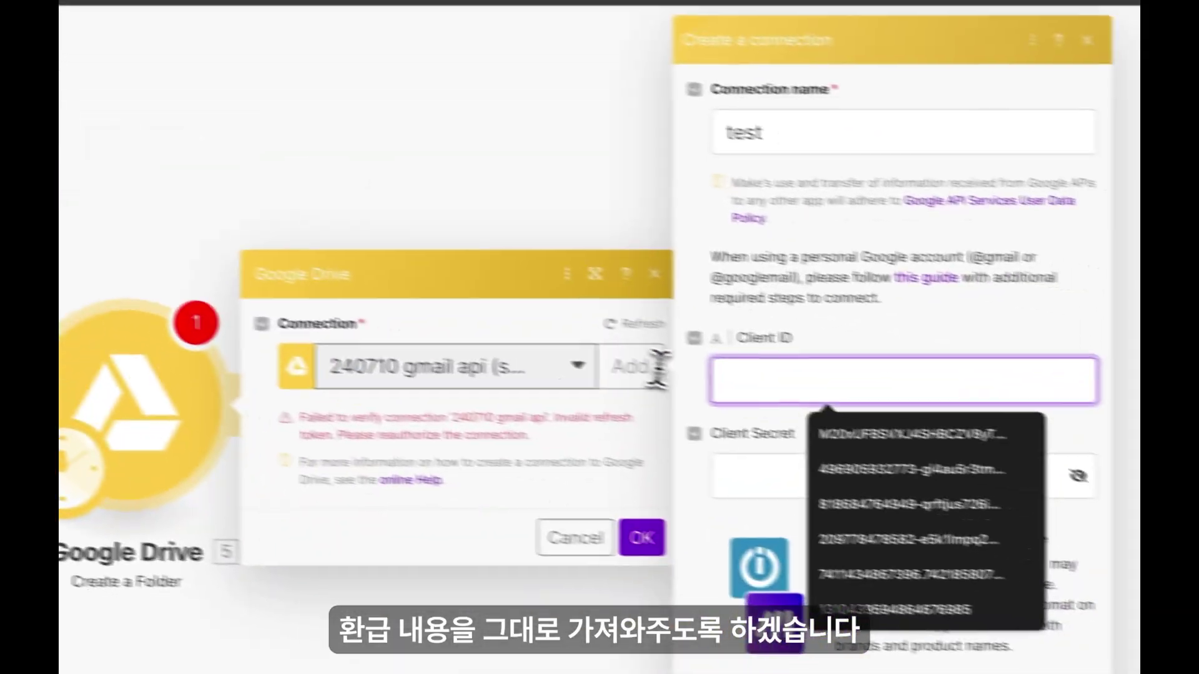
{"action": "key", "text": "ctrl+v"}
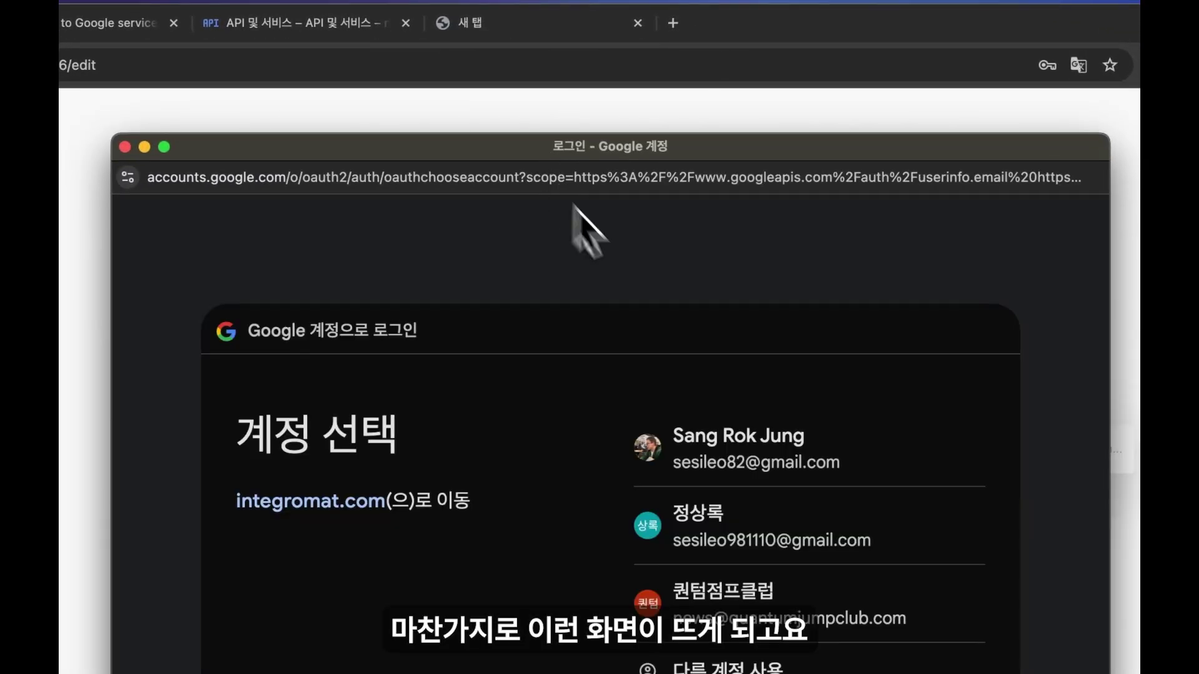
Choose the test user's Google account and grant integromat.com access for the Drive connection.
{"action": "left_click", "coordinate": [803, 476]}
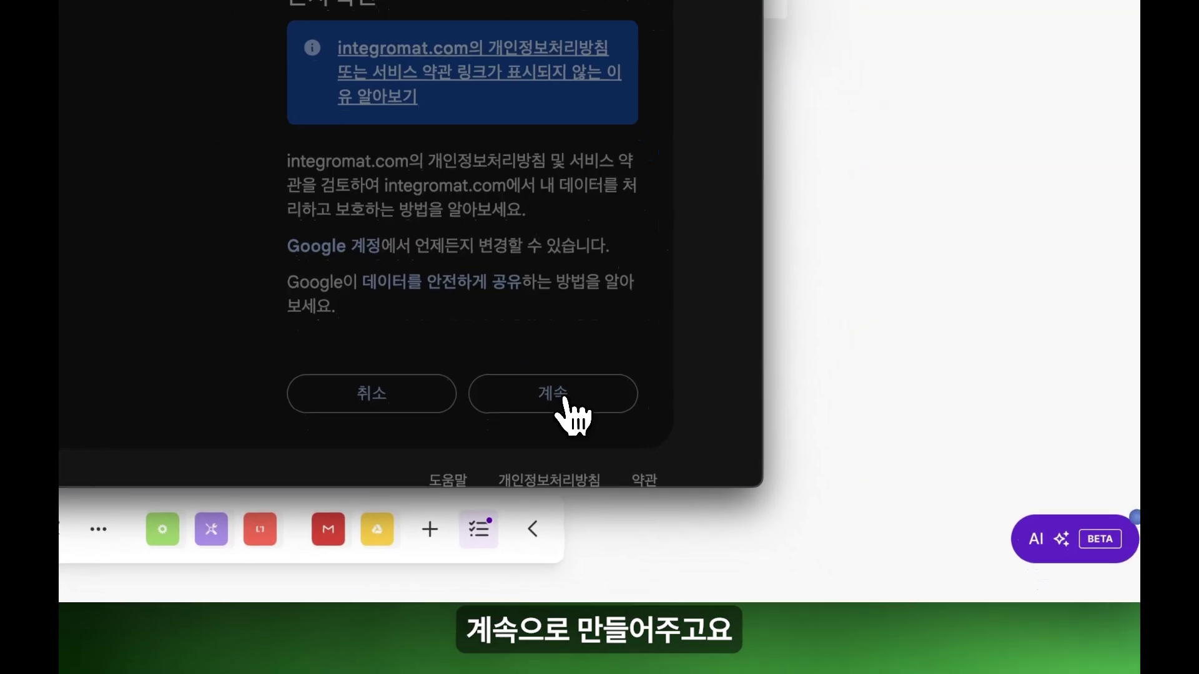
{"action": "left_click", "coordinate": [564, 398]}
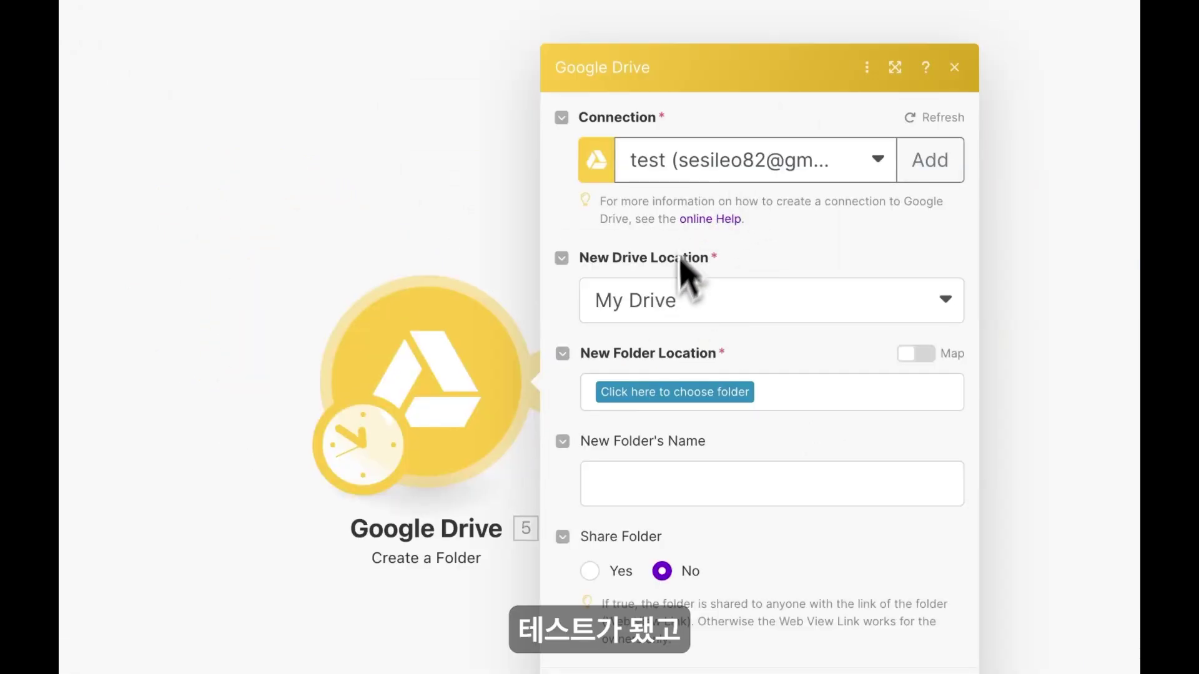
Set the new folder's location to "/" and name to "test", and run only the Google Drive module to inspect its output.
{"action": "left_click", "coordinate": [646, 390]}
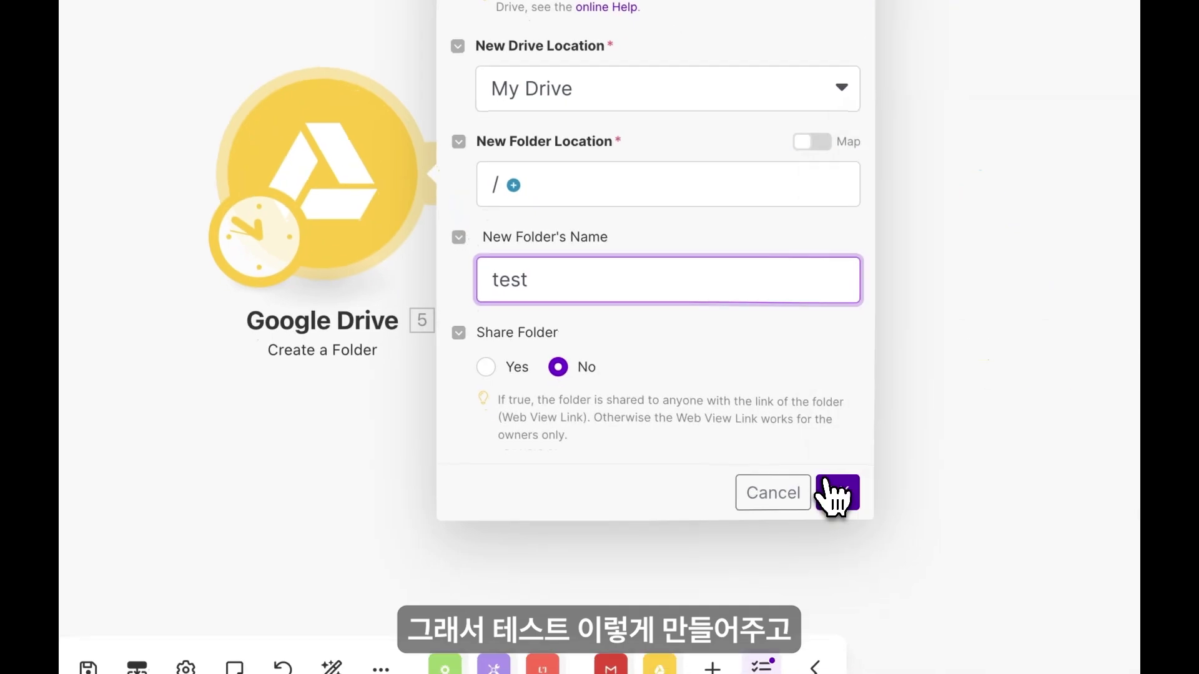
{"action": "left_click", "coordinate": [835, 497]}
{"action": "right_click", "coordinate": [306, 144]}
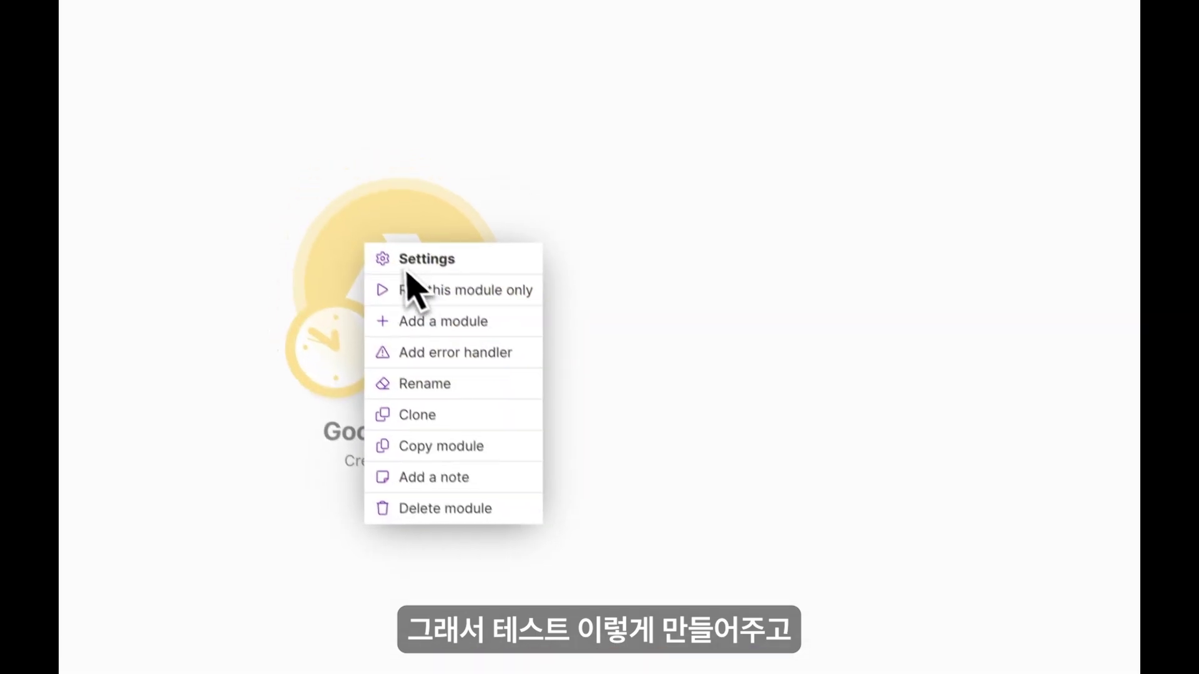
{"action": "left_click", "coordinate": [373, 188]}
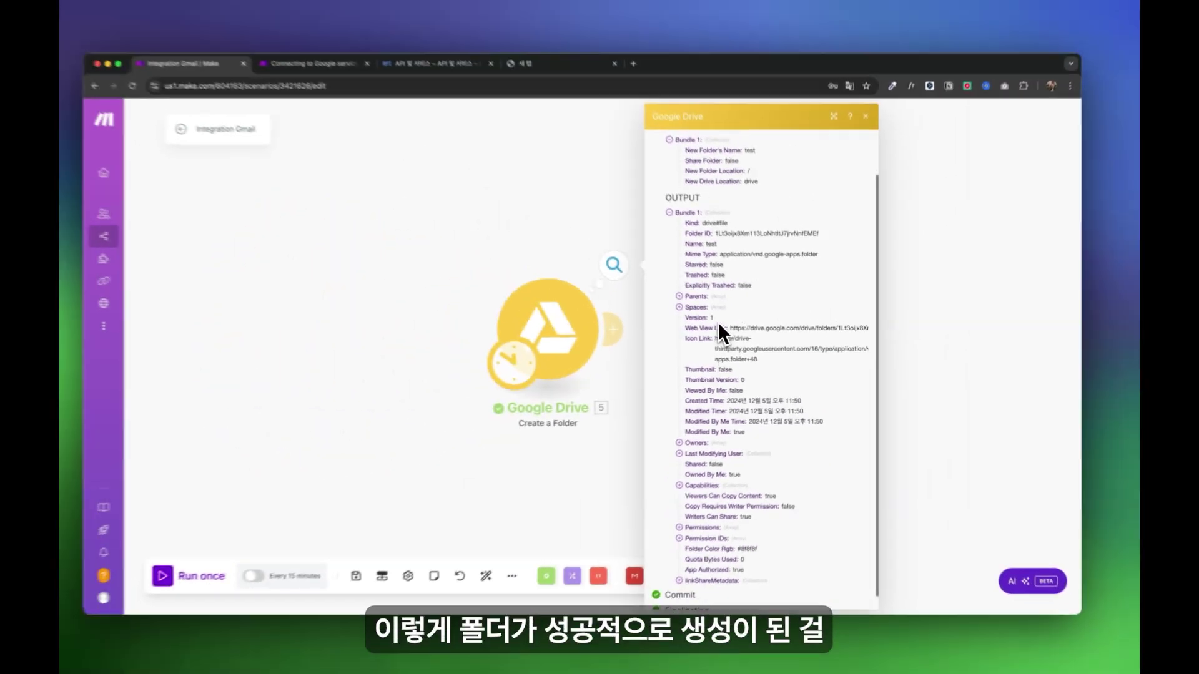
{"action": "scroll", "coordinate": [746, 443], "scroll_direction": "down", "scroll_amount": 1}
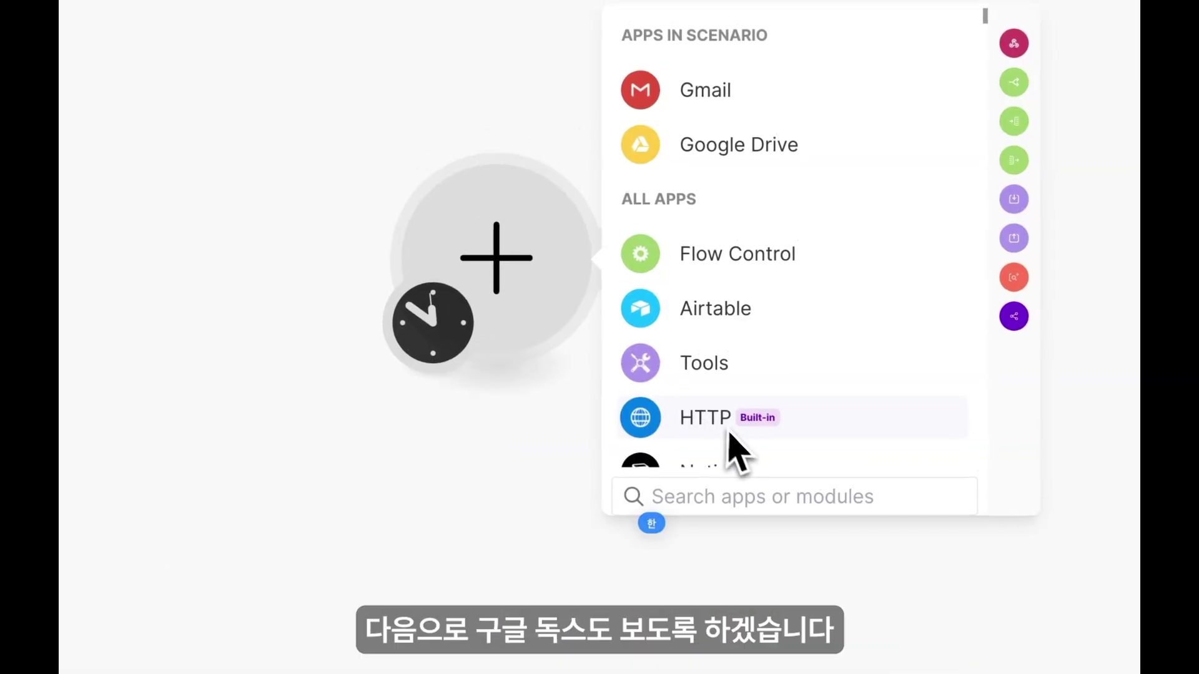
Search the apps for "google docs" and replace the Google Drive module with Google Docs' List Documents.
{"action": "type", "text": "해ㅐ히"}
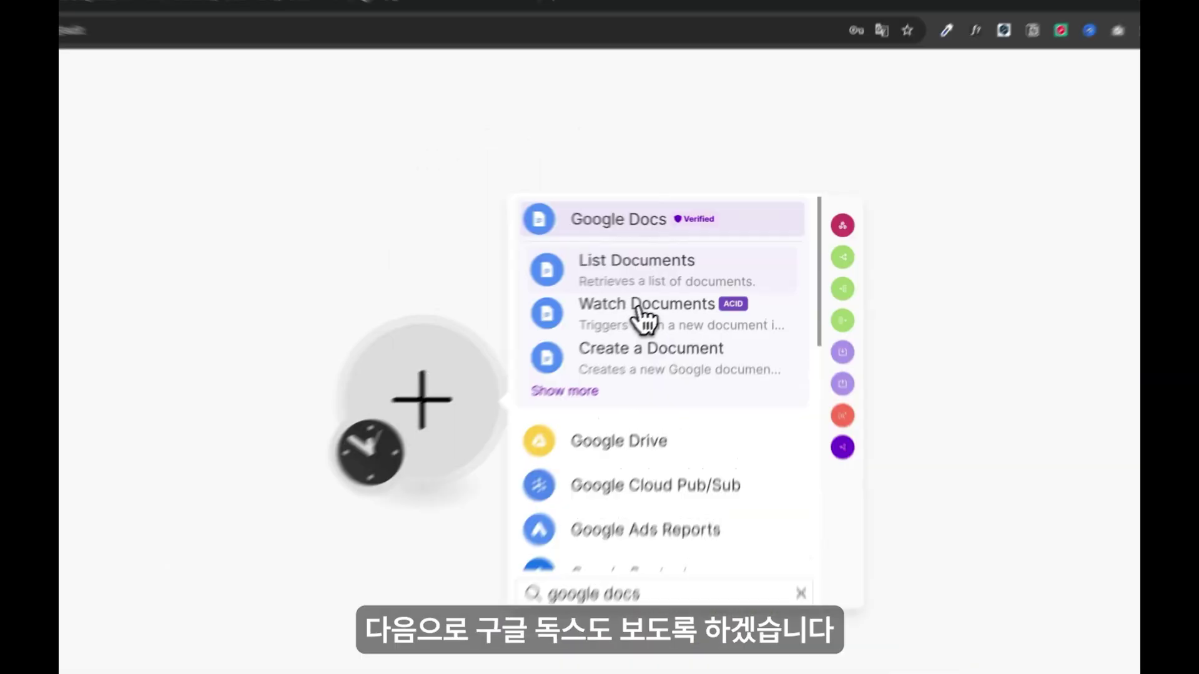
{"action": "left_click", "coordinate": [616, 259]}
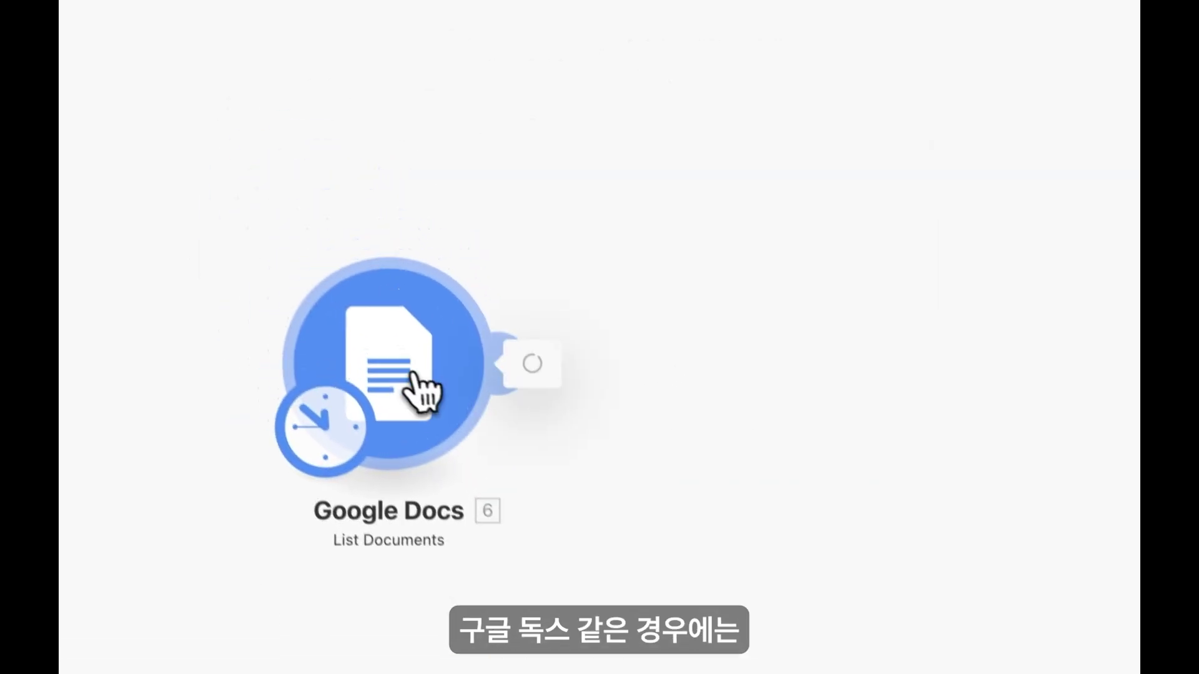
Add a Google Docs connection named "test" without advanced settings and start its Google sign-in.
{"action": "left_click", "coordinate": [402, 401]}
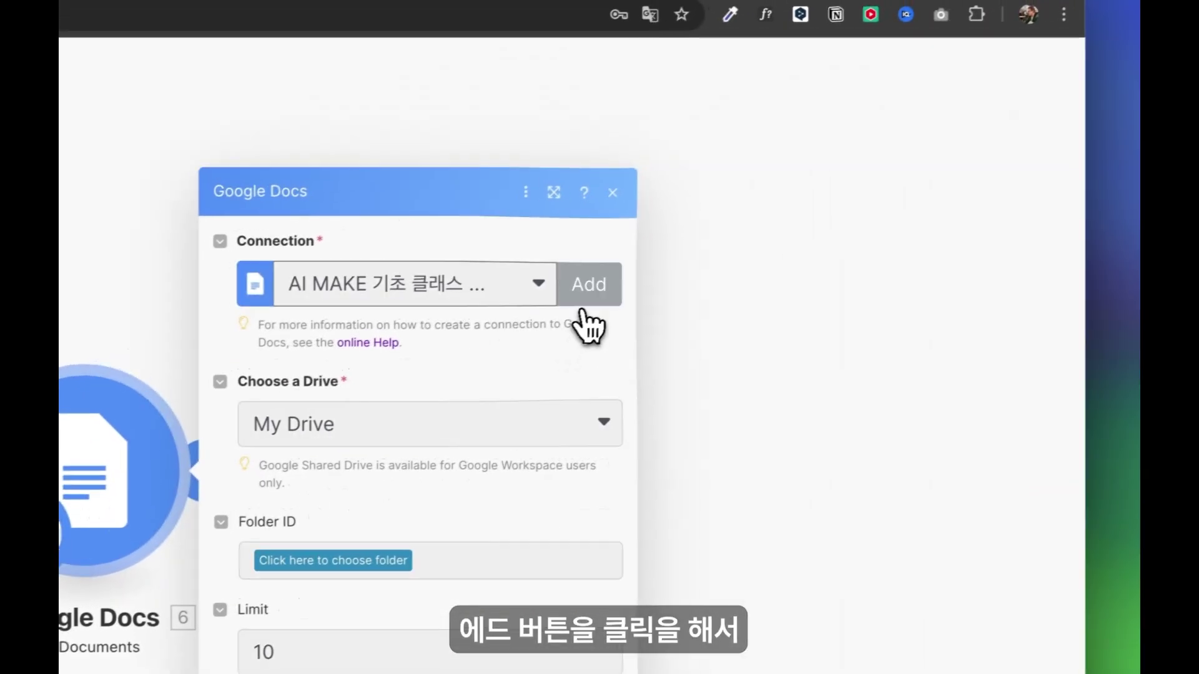
{"action": "left_click", "coordinate": [737, 244]}
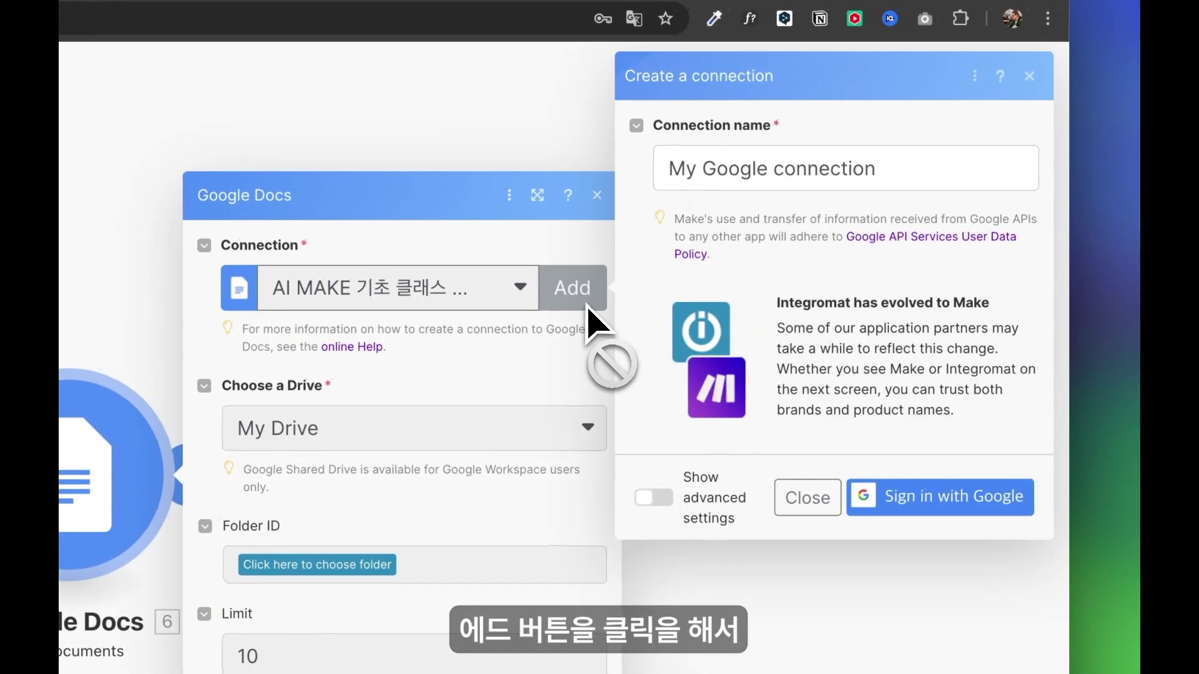
{"action": "left_click", "coordinate": [788, 170]}
{"action": "key", "text": "super+a"}
{"action": "type", "text": "test"}
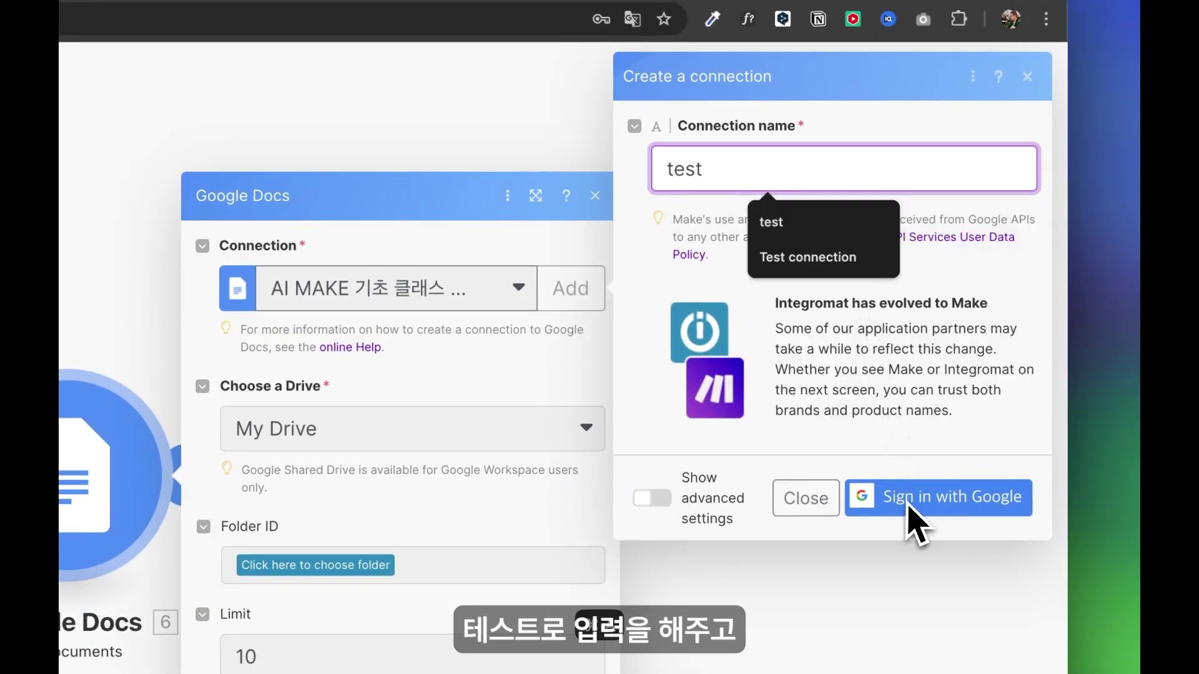
{"action": "left_click", "coordinate": [949, 478]}
{"action": "left_click", "coordinate": [946, 509]}
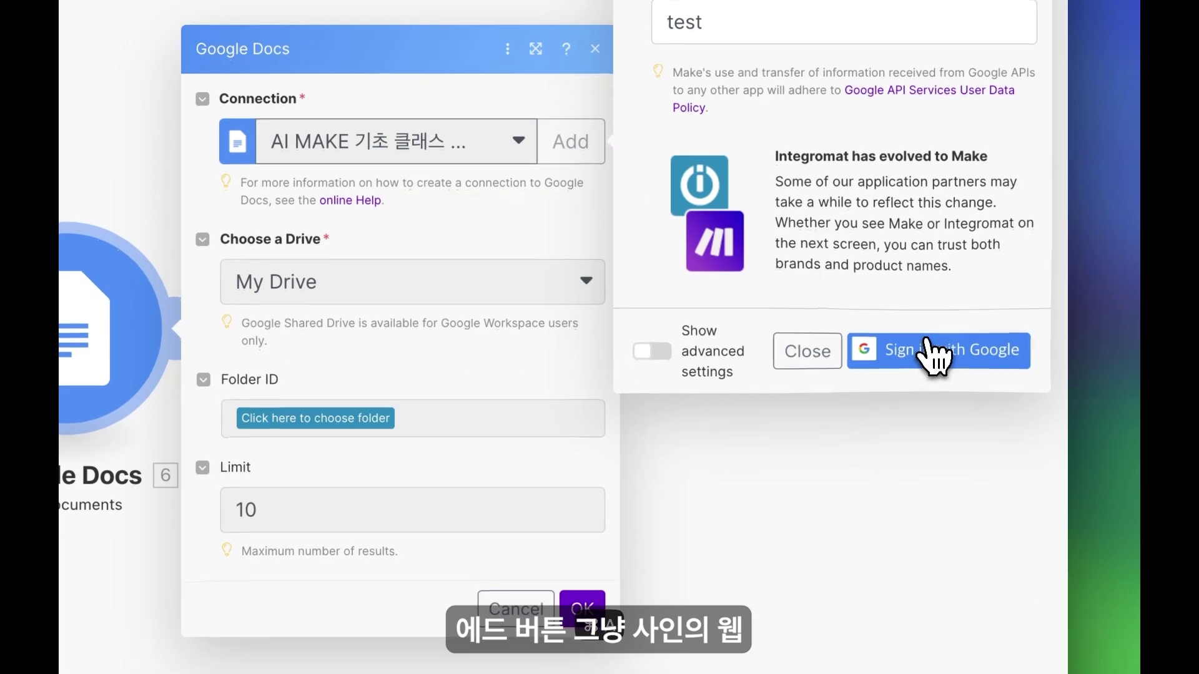
{"action": "left_click", "coordinate": [912, 351]}
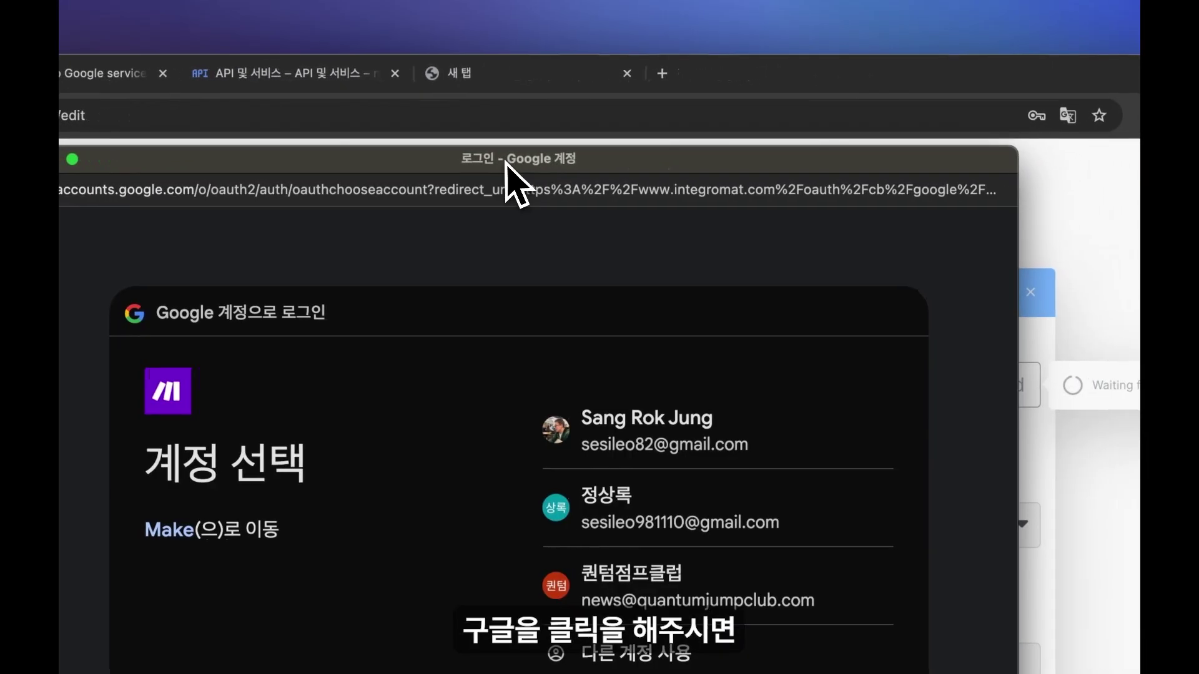
Choose the Google account for the Docs connection, continue, and allow Make to access it.
{"action": "left_click", "coordinate": [687, 443]}
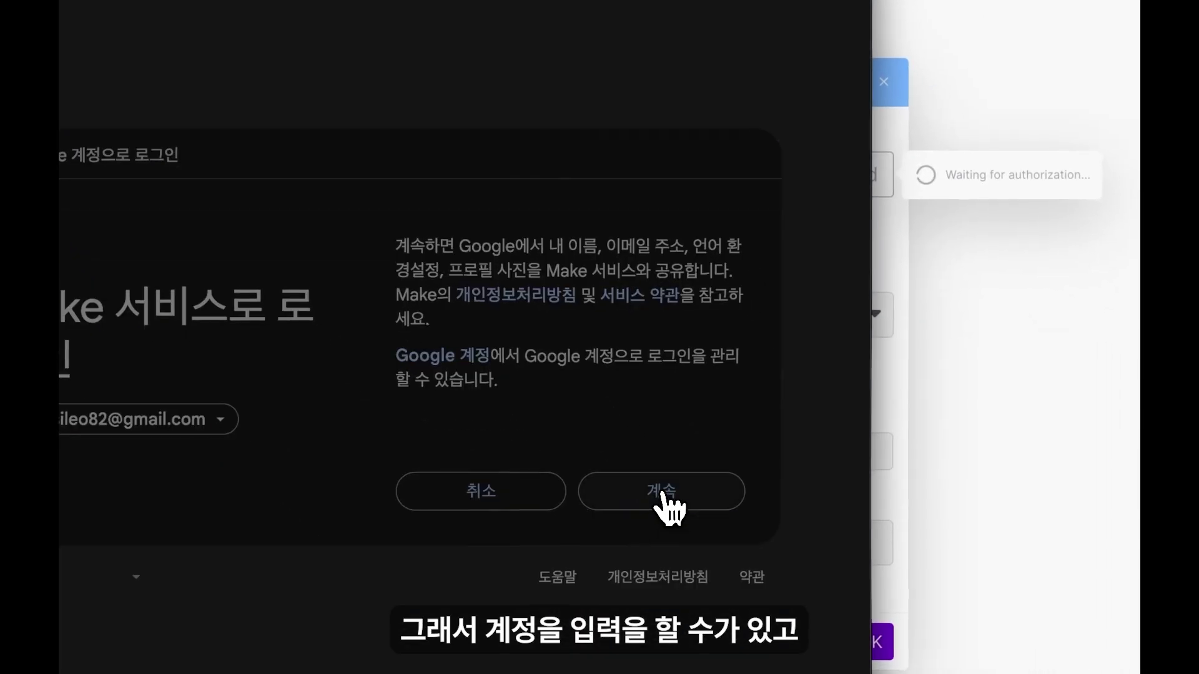
{"action": "left_click", "coordinate": [664, 495]}
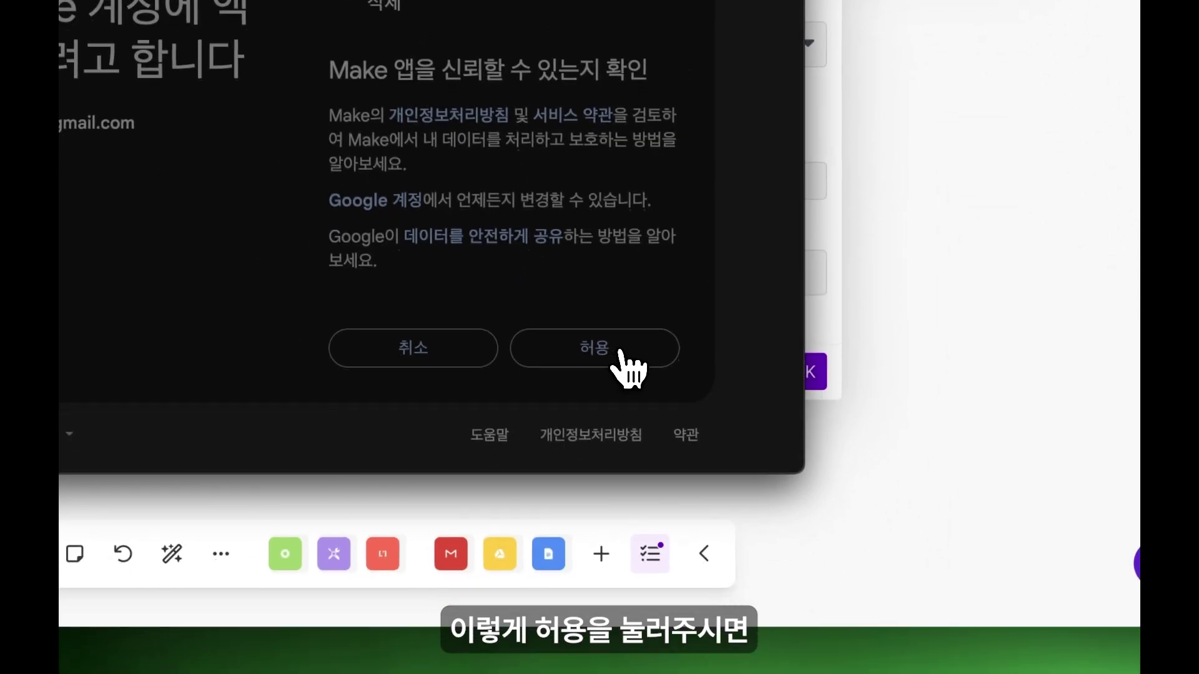
{"action": "left_click", "coordinate": [623, 352]}
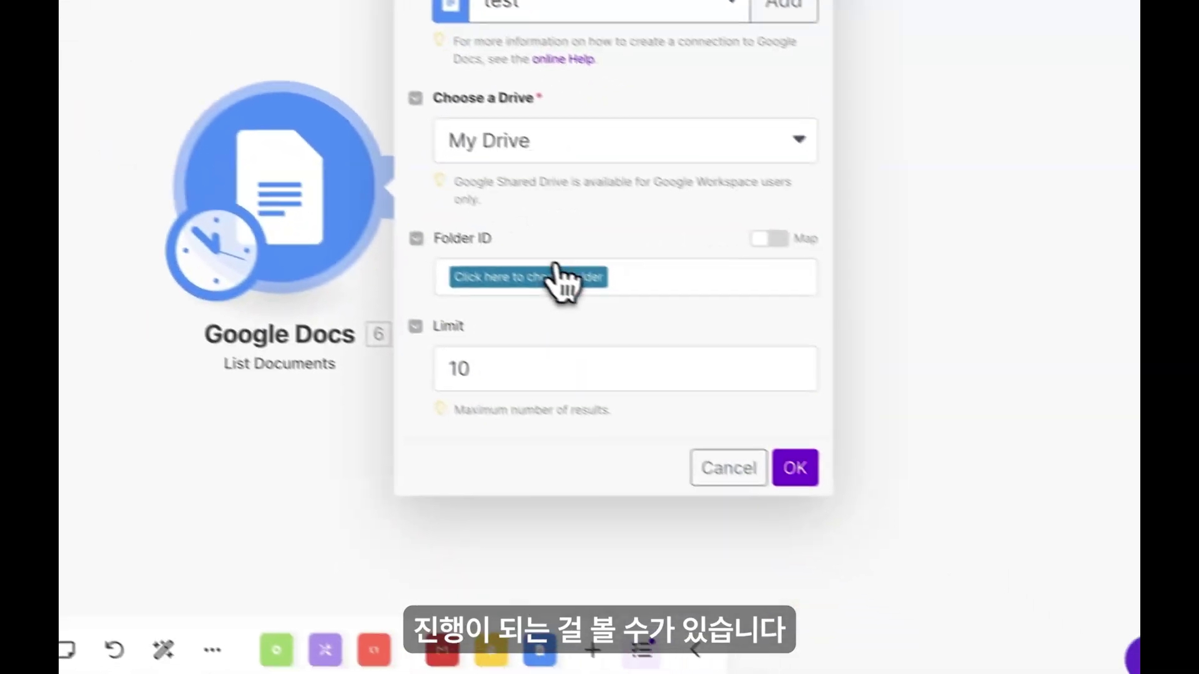
Set the Google Docs folder to "/", save the settings, and run only List Documents to inspect the returned bundles.
{"action": "left_click", "coordinate": [550, 276]}
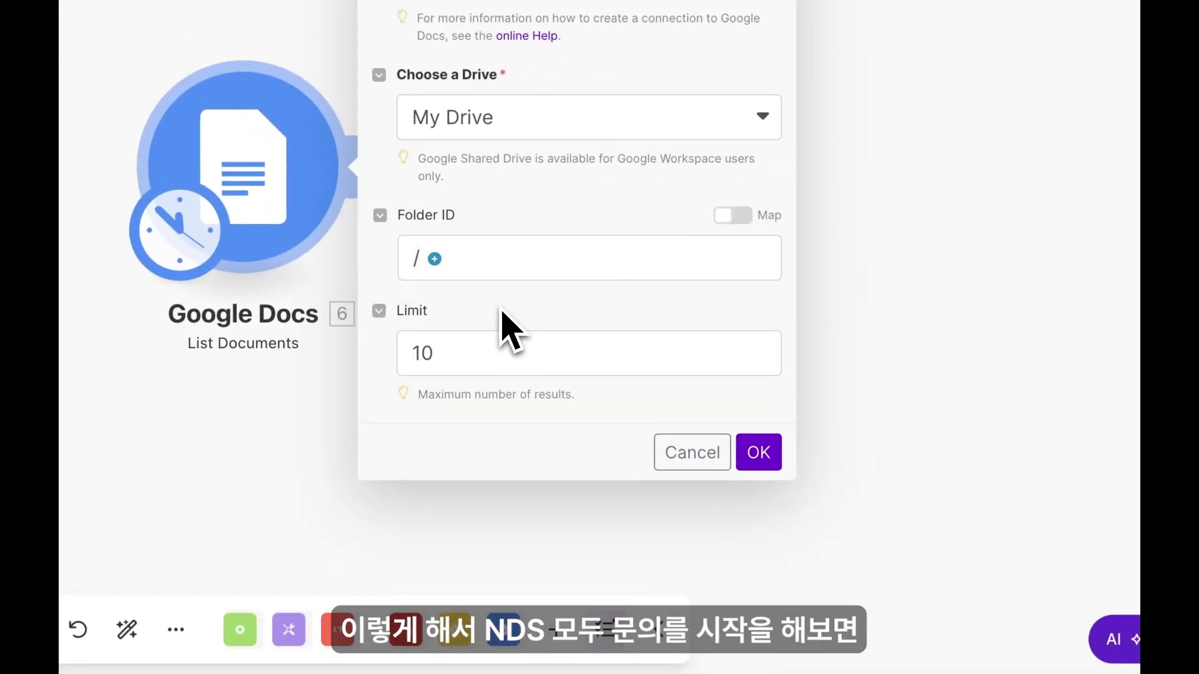
{"action": "left_click", "coordinate": [758, 452]}
{"action": "right_click", "coordinate": [406, 278]}
{"action": "left_click", "coordinate": [469, 321]}
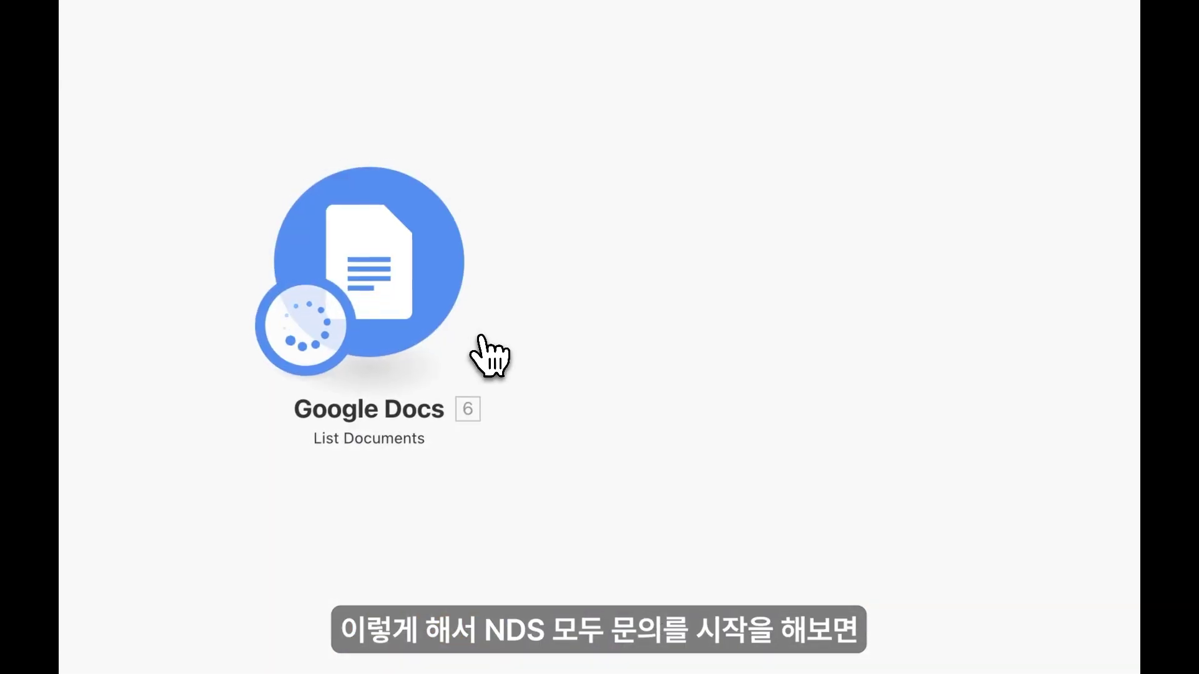
{"action": "scroll", "coordinate": [674, 428], "scroll_direction": "down", "scroll_amount": 20}
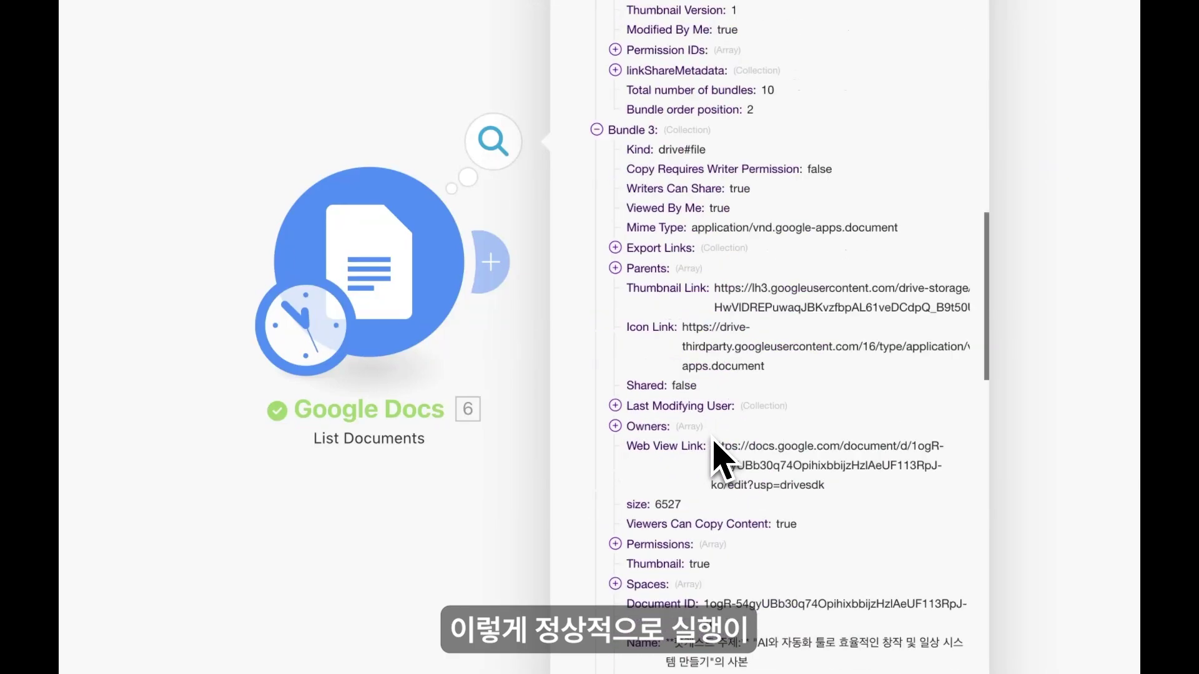
{"action": "scroll", "coordinate": [716, 444], "scroll_direction": "down", "scroll_amount": 5}
Review the form for creating a new Google Docs connection and close it without signing in.
{"action": "left_click", "coordinate": [509, 455]}
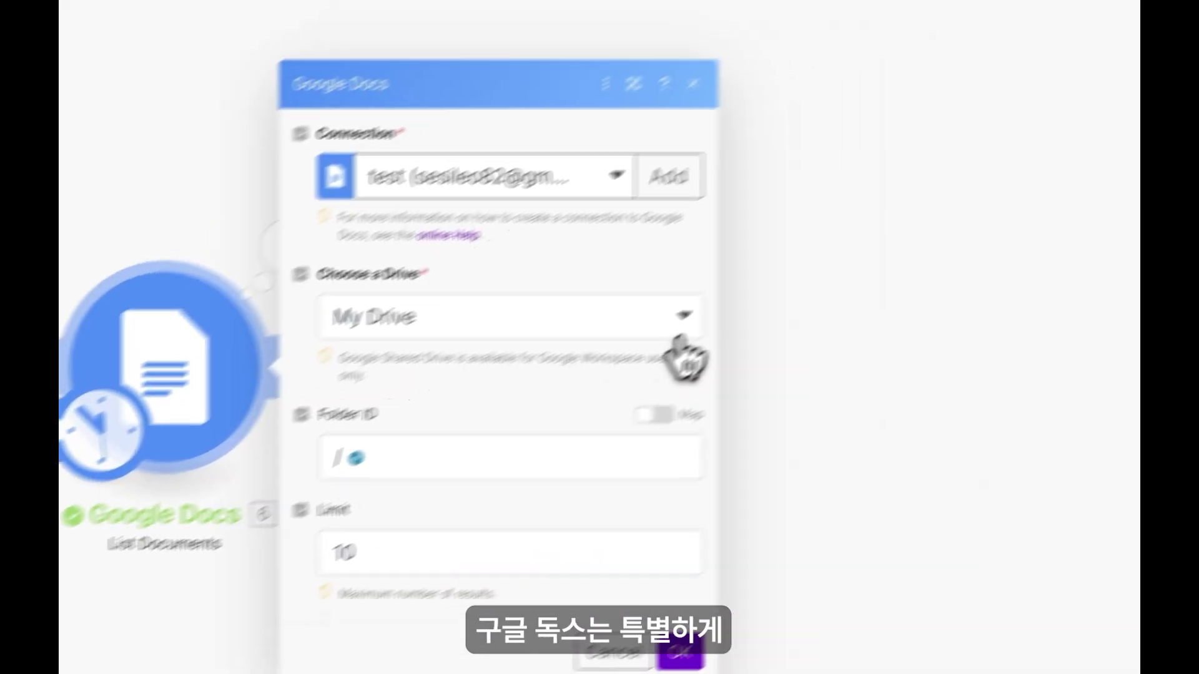
{"action": "left_click", "coordinate": [669, 175]}
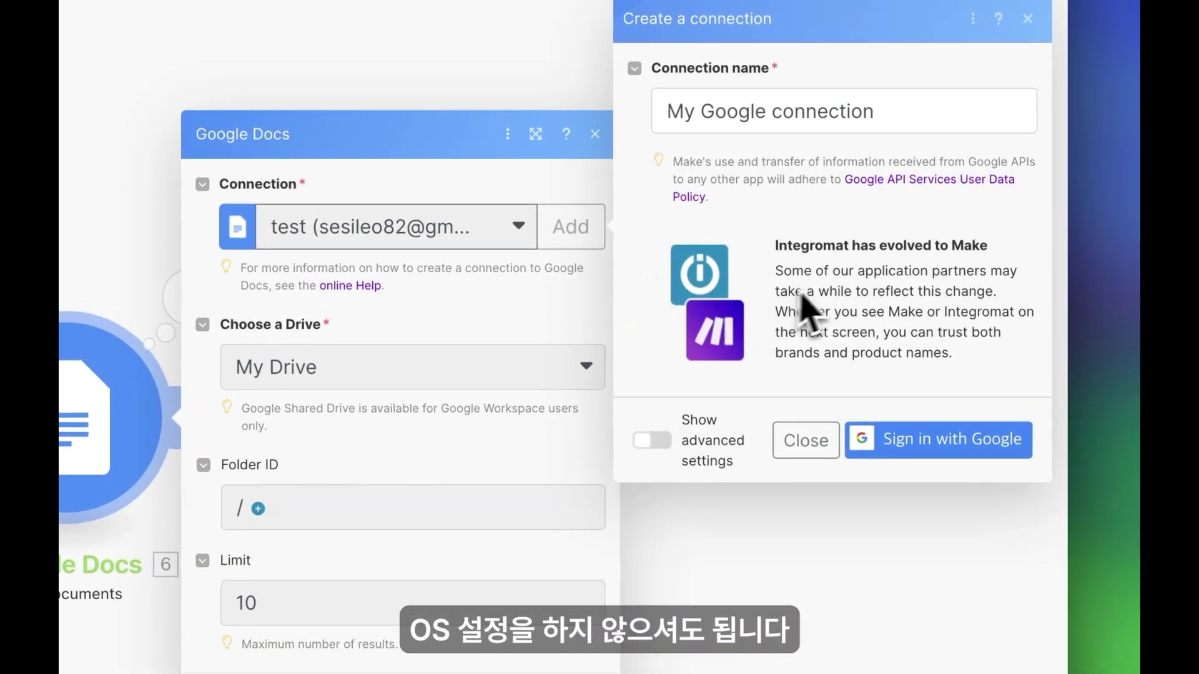
{"action": "left_click", "coordinate": [822, 456]}
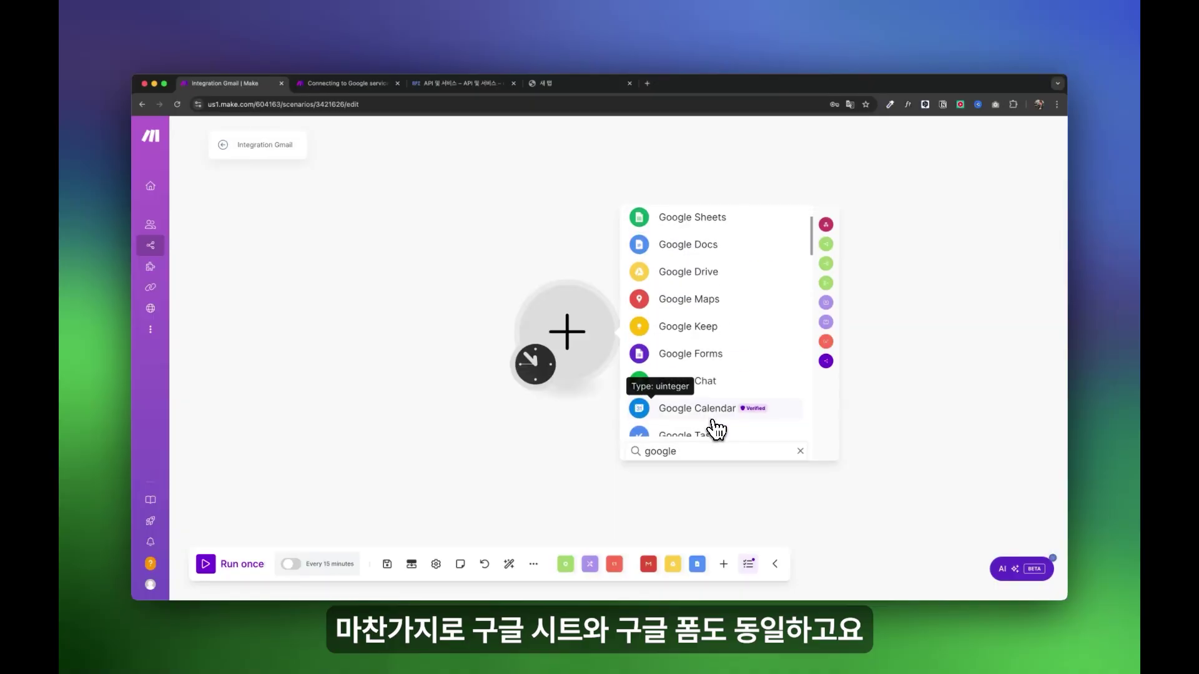
Browse the "google" app search results to review which Google services Make offers.
{"action": "scroll", "coordinate": [717, 429], "scroll_direction": "down", "scroll_amount": 3}
{"action": "scroll", "coordinate": [716, 429], "scroll_direction": "down", "scroll_amount": 8}
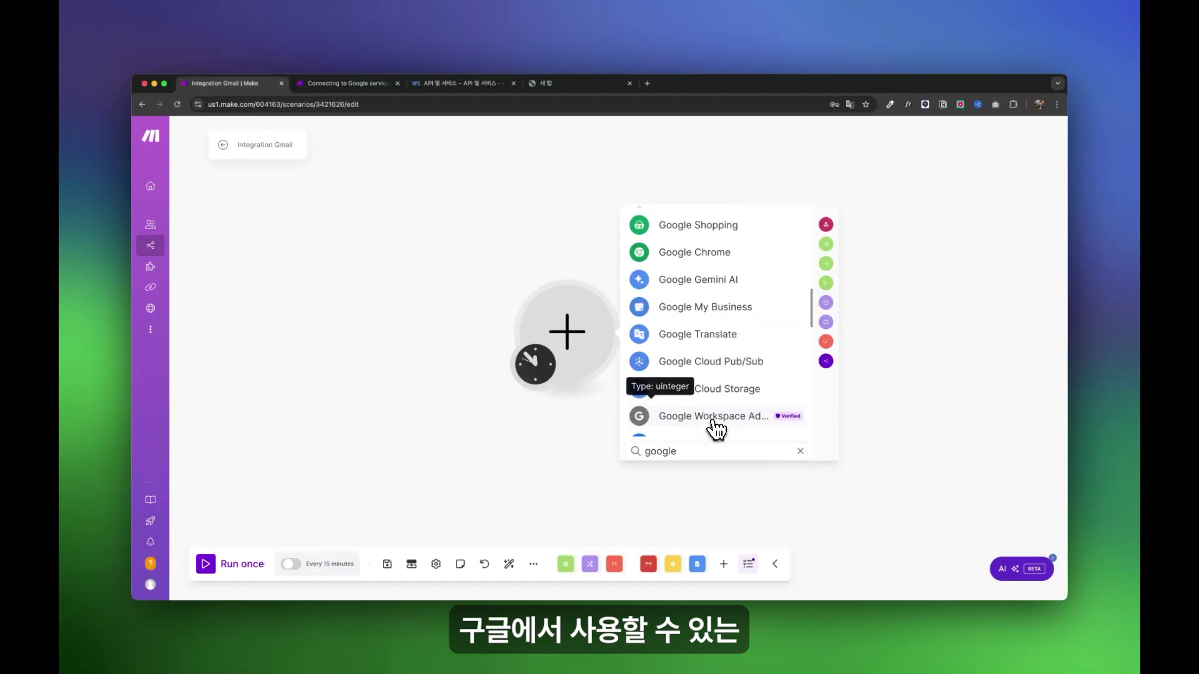
{"action": "scroll", "coordinate": [717, 429], "scroll_direction": "down", "scroll_amount": 5}
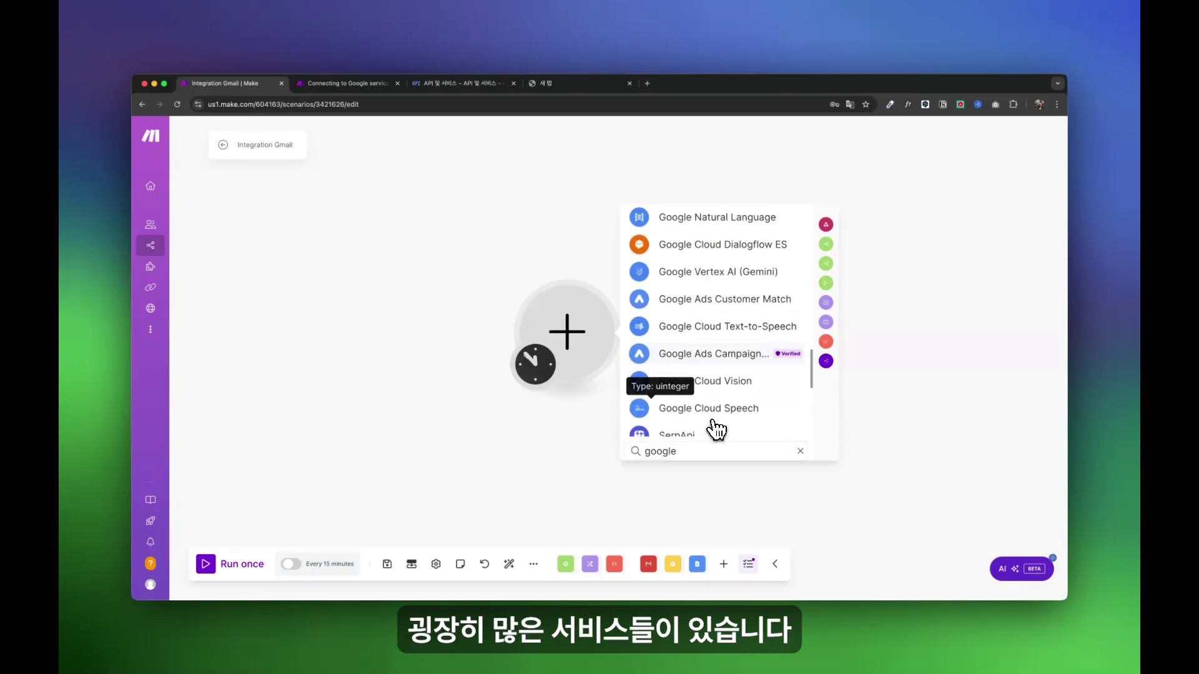
{"action": "scroll", "coordinate": [717, 430], "scroll_direction": "up", "scroll_amount": 1}
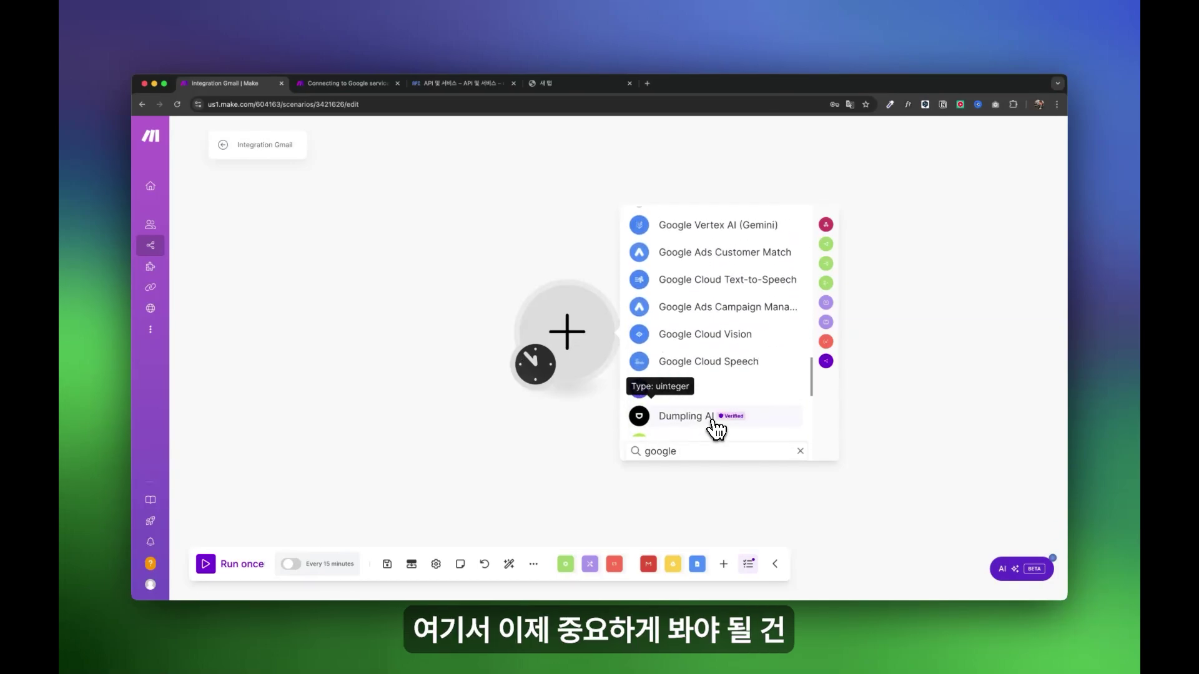
{"action": "scroll", "coordinate": [714, 409], "scroll_direction": "down", "scroll_amount": 6}
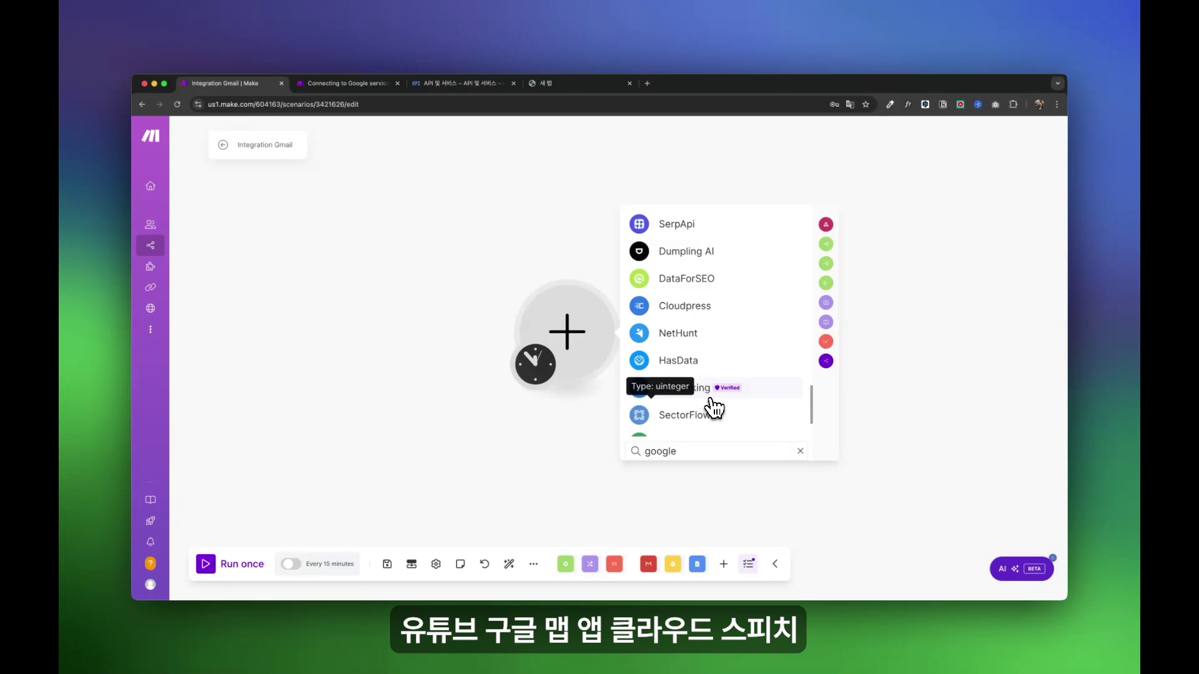
{"action": "scroll", "coordinate": [700, 372], "scroll_direction": "up", "scroll_amount": 1}
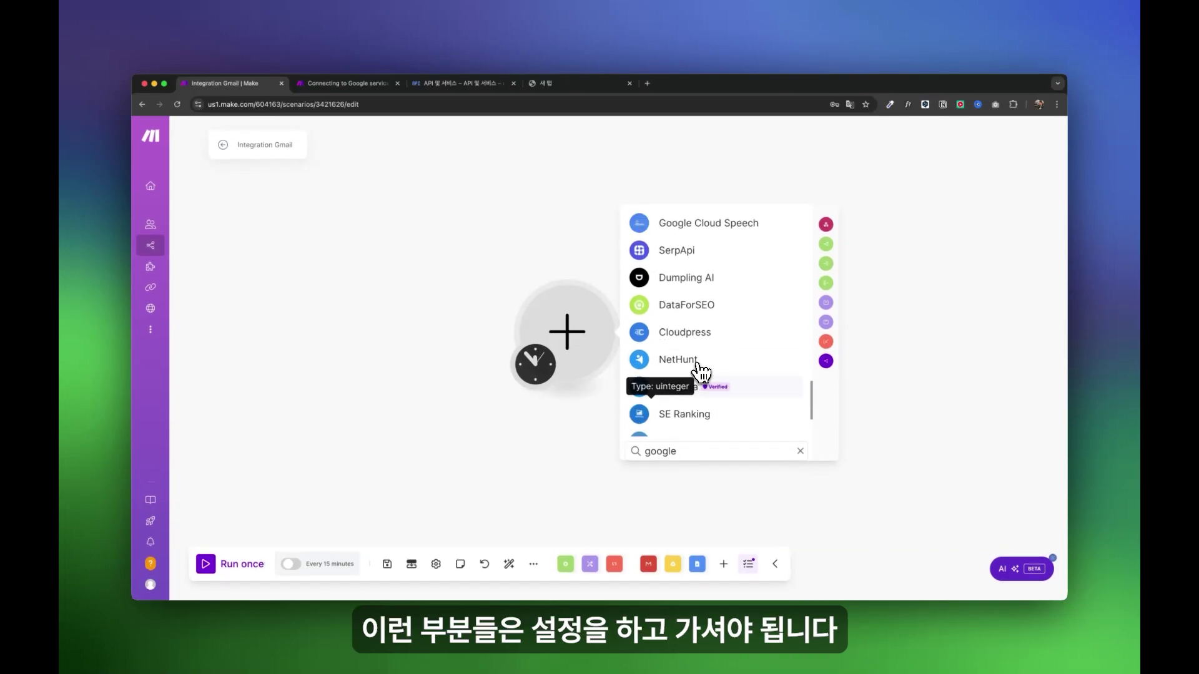
{"action": "scroll", "coordinate": [703, 377], "scroll_direction": "up", "scroll_amount": 10}
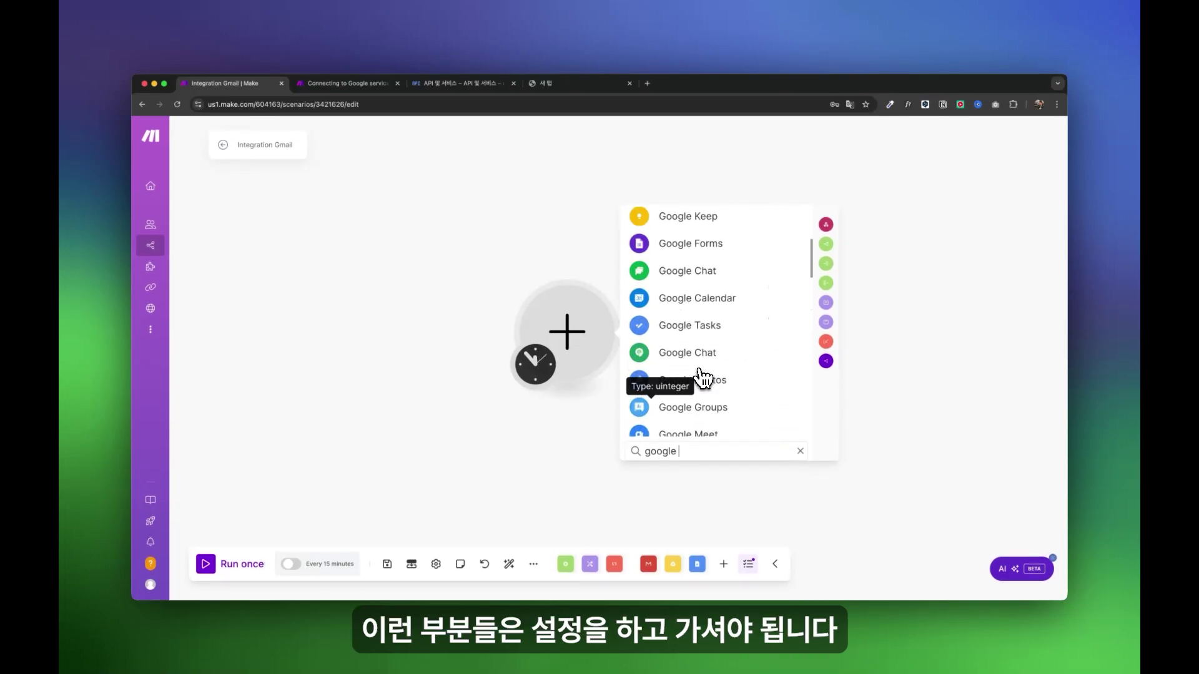
Look over further Google services in the module search results, such as Google Calendar, Tasks, Photos and Groups.
{"action": "scroll", "coordinate": [682, 299], "scroll_direction": "down", "scroll_amount": 4}
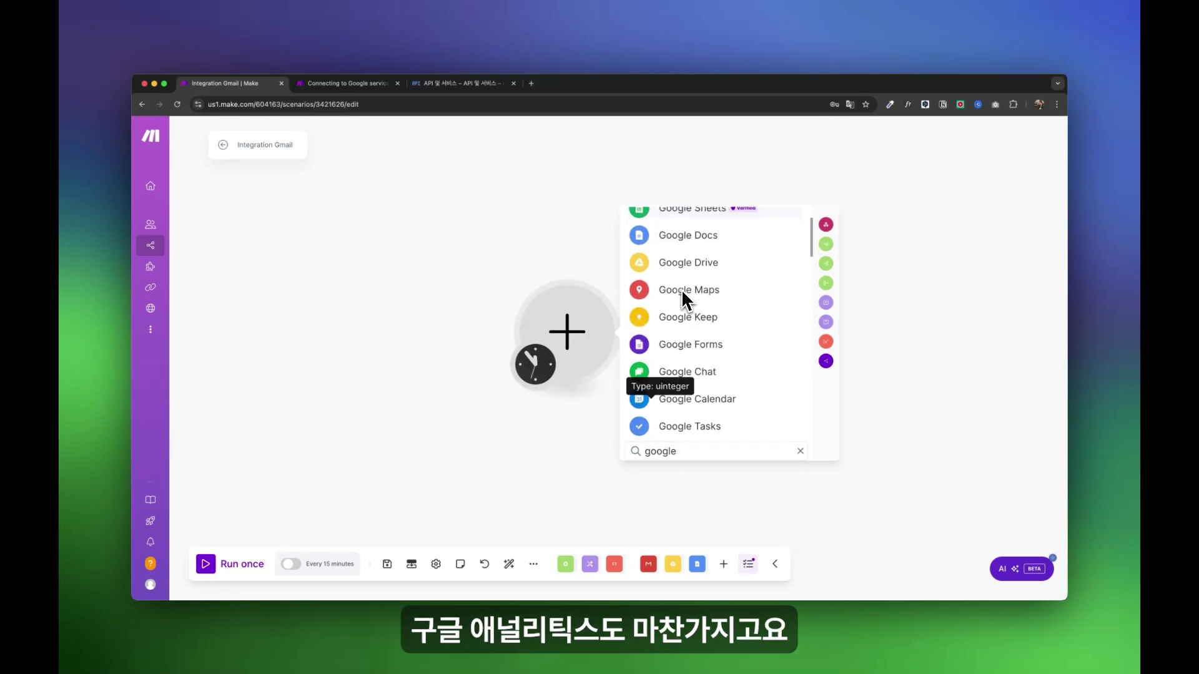
{"action": "scroll", "coordinate": [681, 290], "scroll_direction": "up", "scroll_amount": 4}
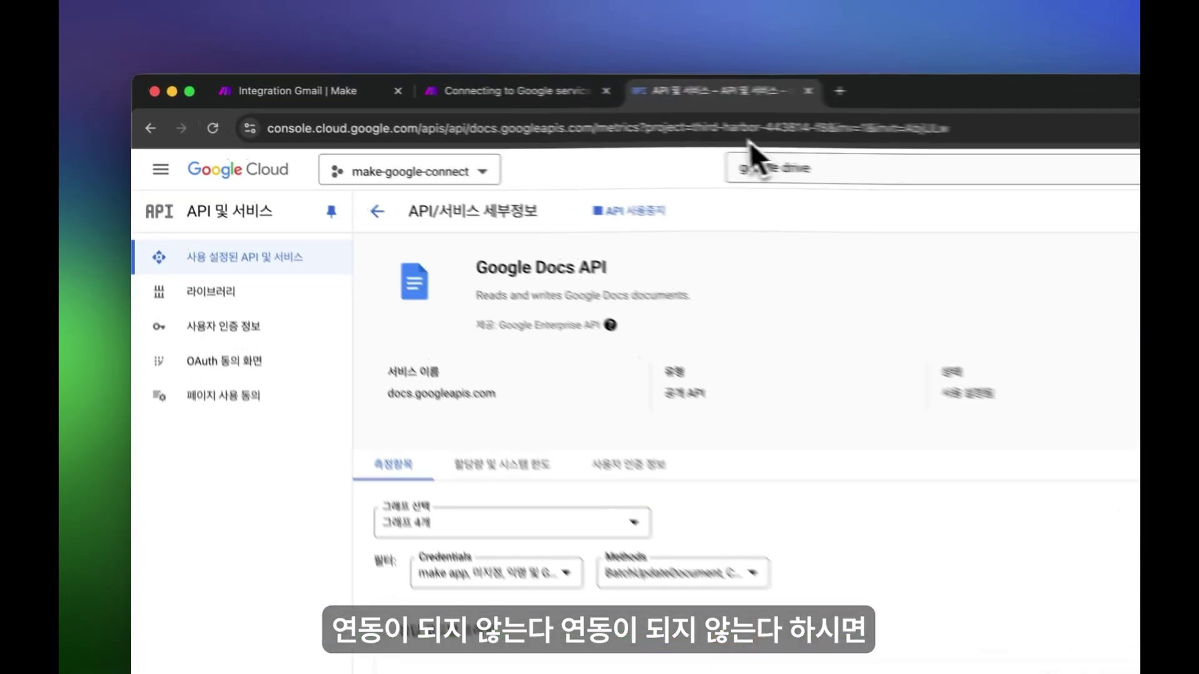
In the make-google-connect project in Google Cloud, view the API library where APIs are enabled, and return to the APIs and services overview.
{"action": "left_click", "coordinate": [272, 315]}
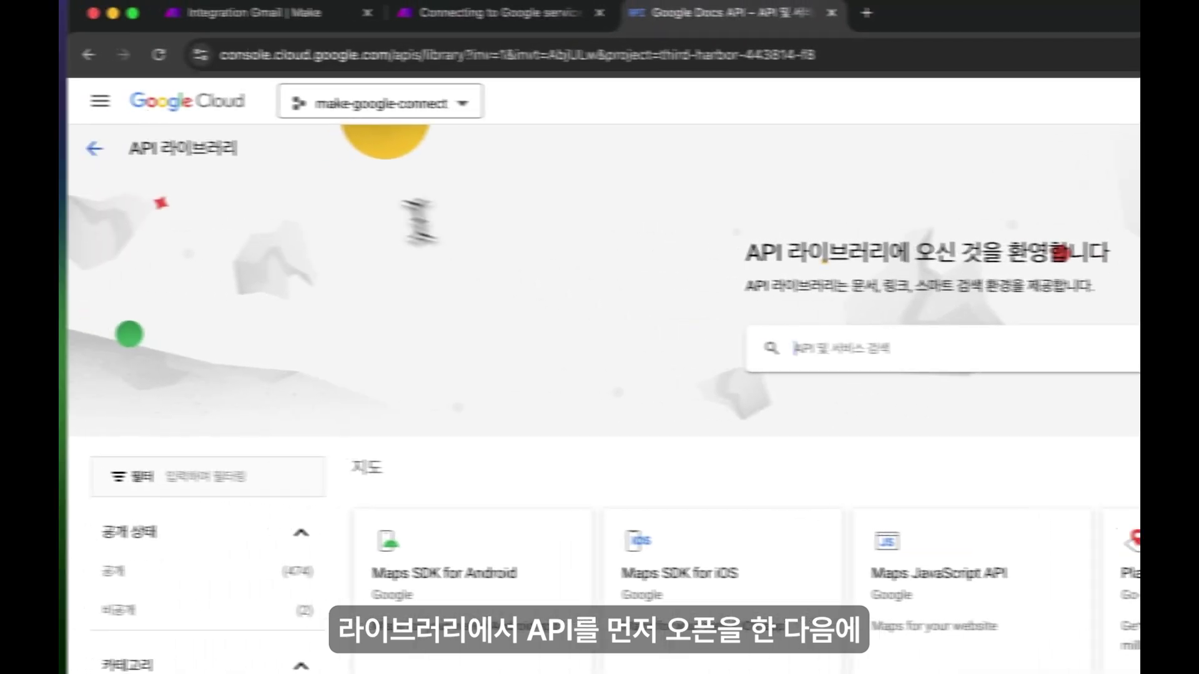
{"action": "left_click", "coordinate": [150, 152]}
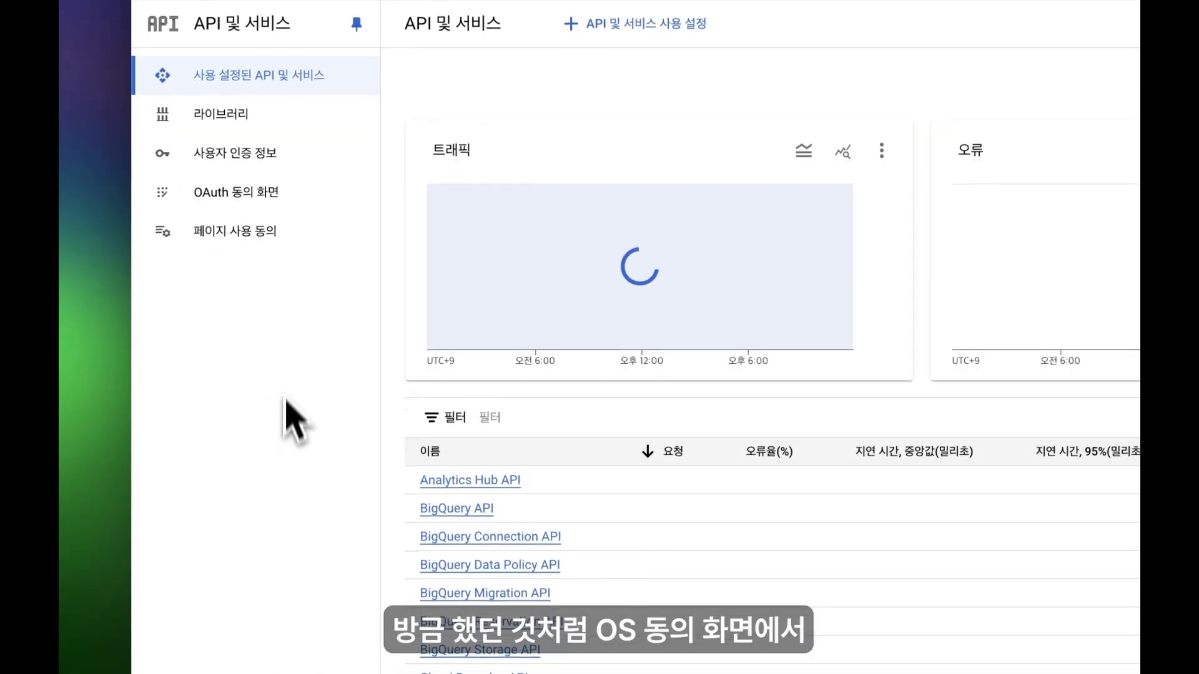
Edit the OAuth consent screen of "make google app", save its app information unchanged, and open the filter in the scope selection list.
{"action": "left_click", "coordinate": [289, 194]}
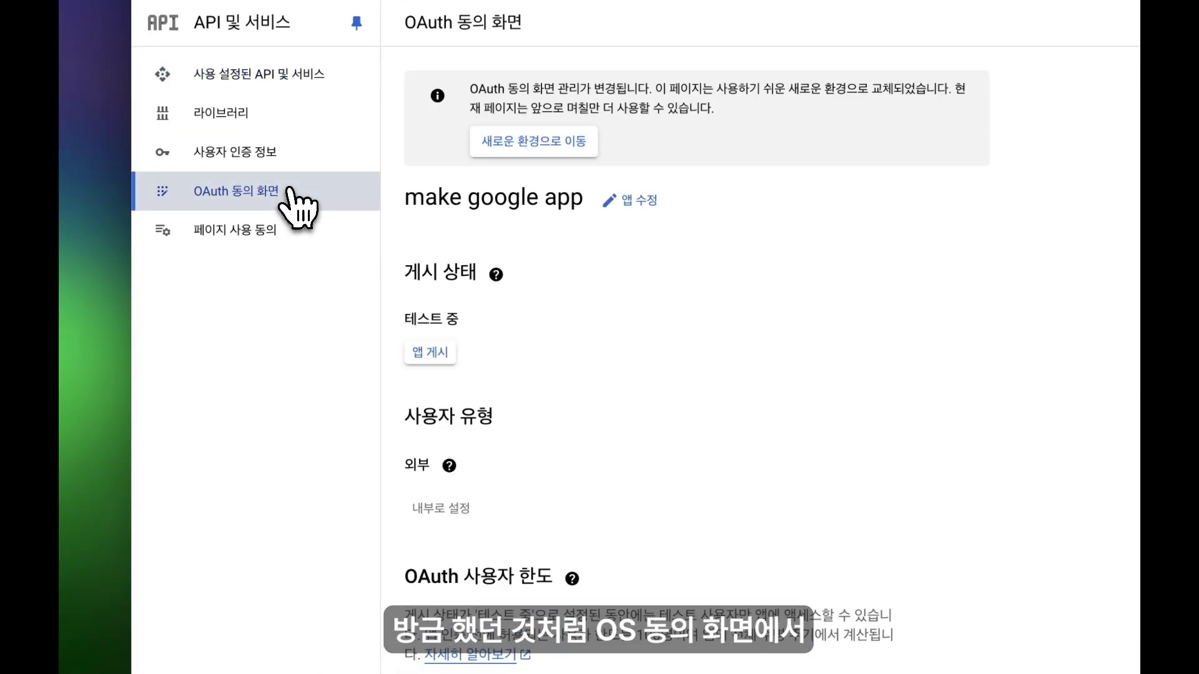
{"action": "left_click", "coordinate": [643, 209]}
{"action": "scroll", "coordinate": [620, 267], "scroll_direction": "down", "scroll_amount": 15}
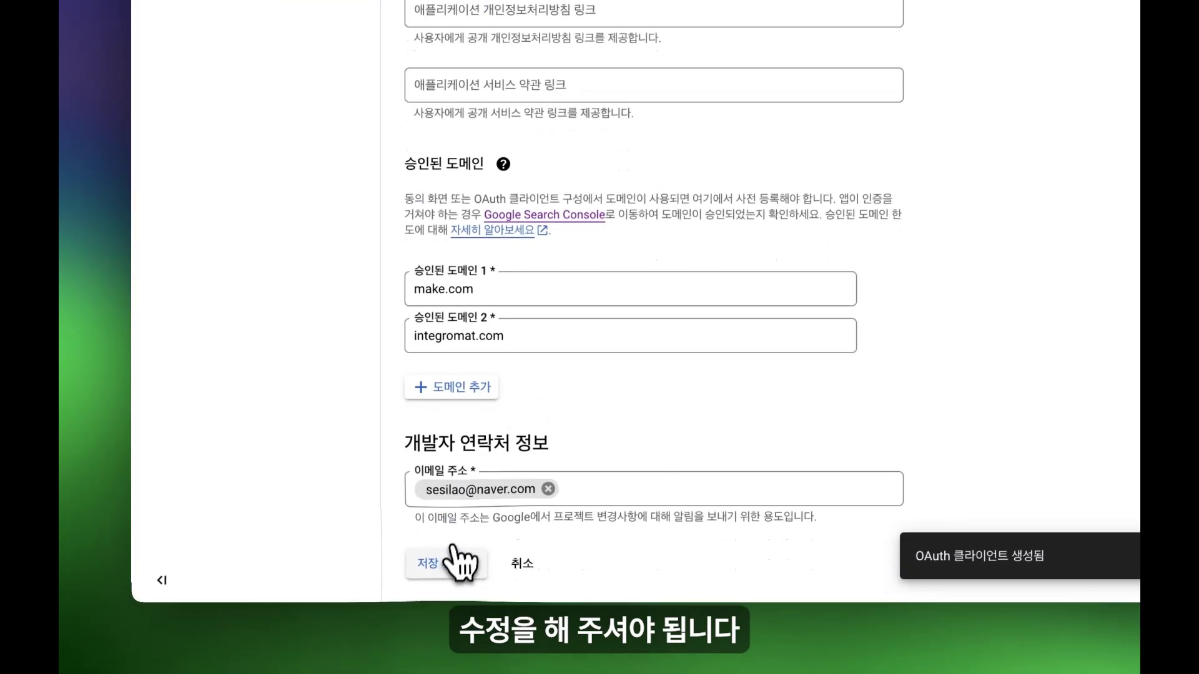
{"action": "left_click", "coordinate": [457, 564]}
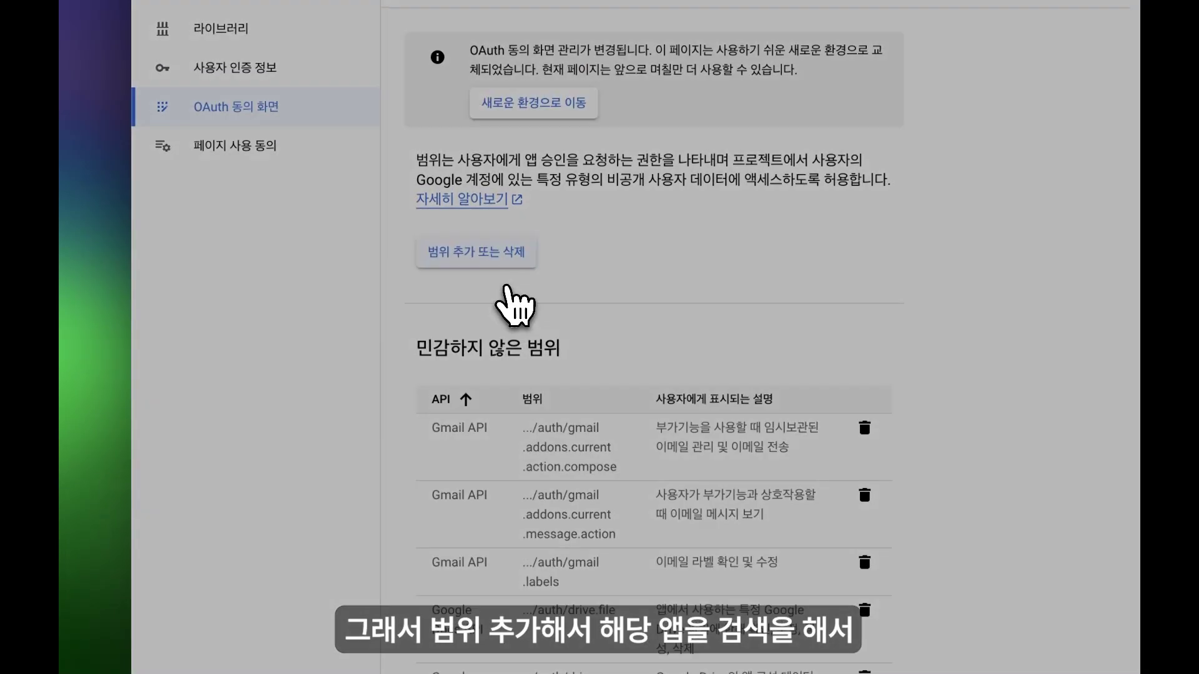
{"action": "left_click", "coordinate": [476, 33]}
{"action": "left_click", "coordinate": [656, 202]}
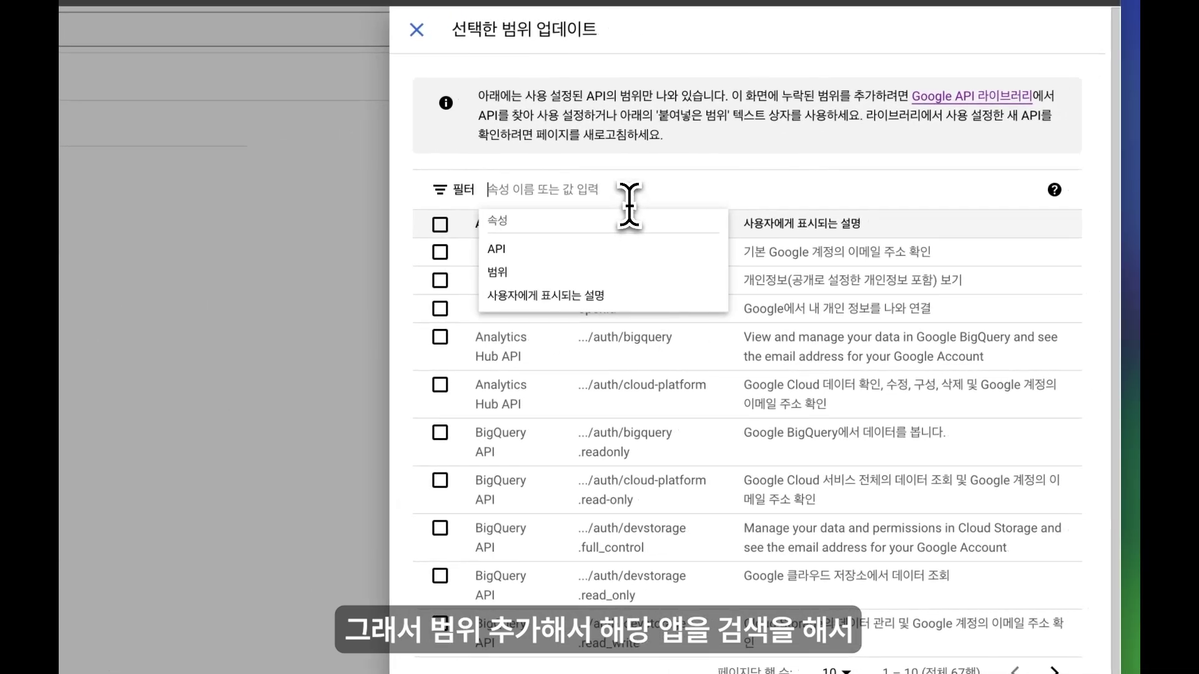